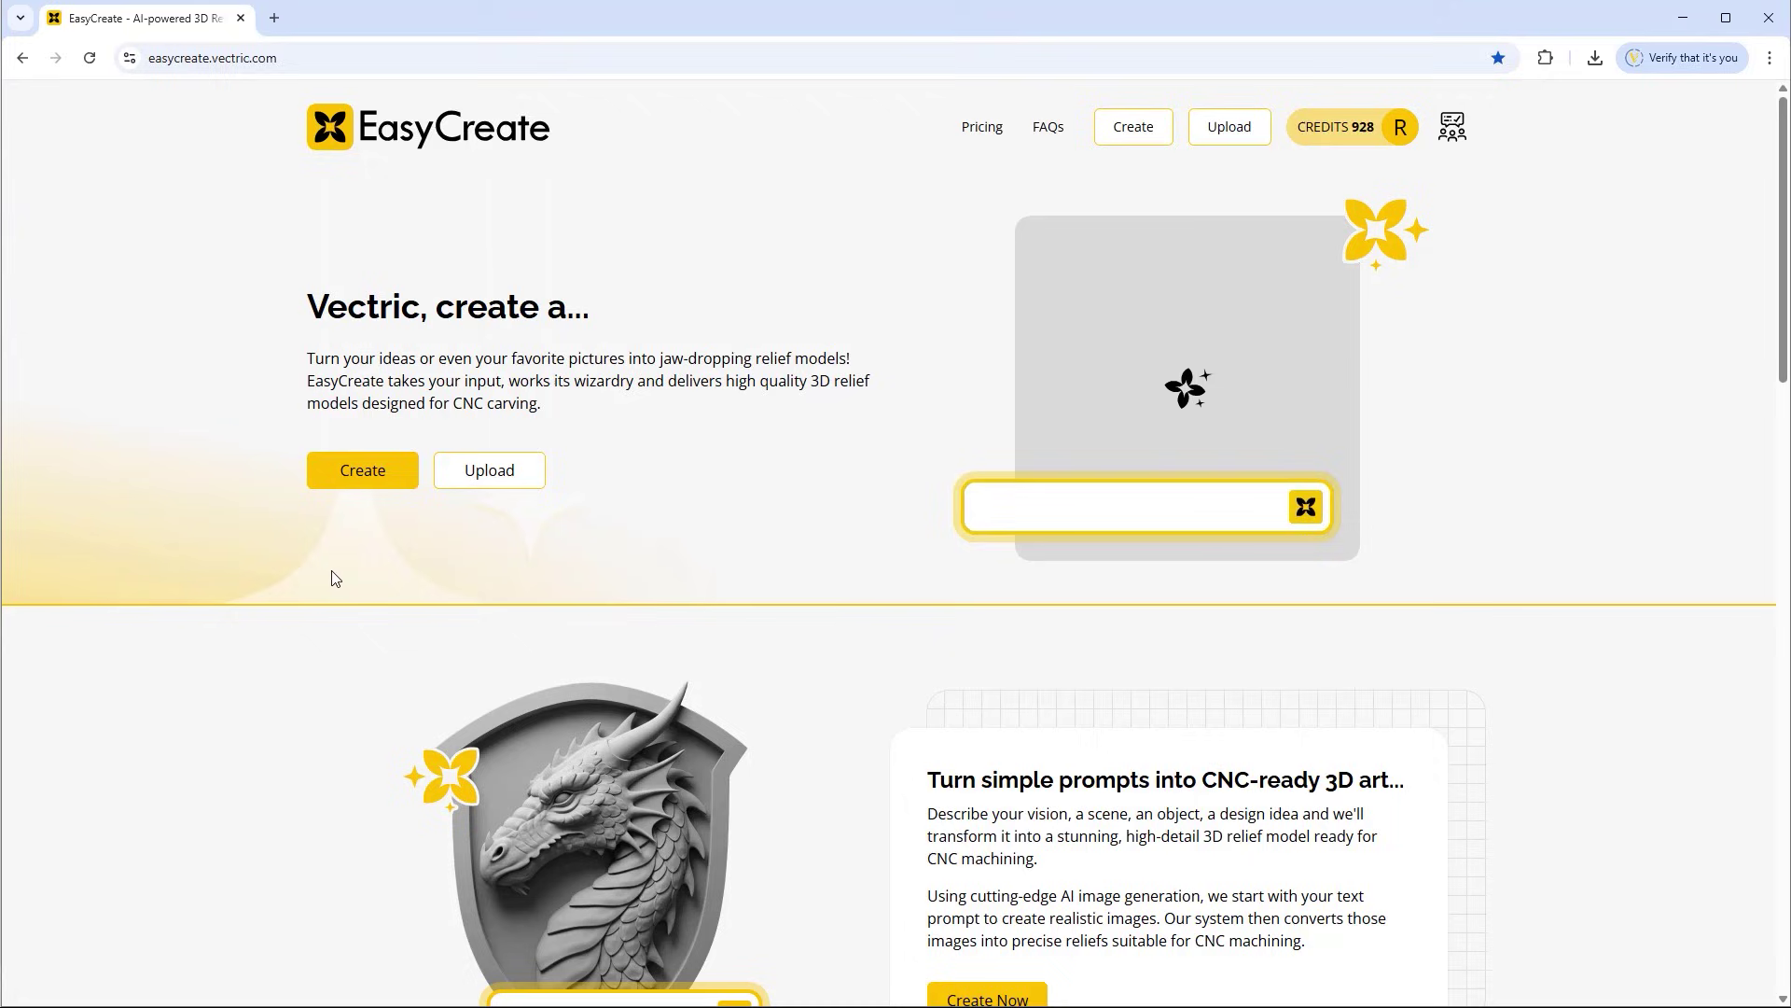
Upload the English bulldog photo from the Downloads folder to EasyCreate
click(370, 475)
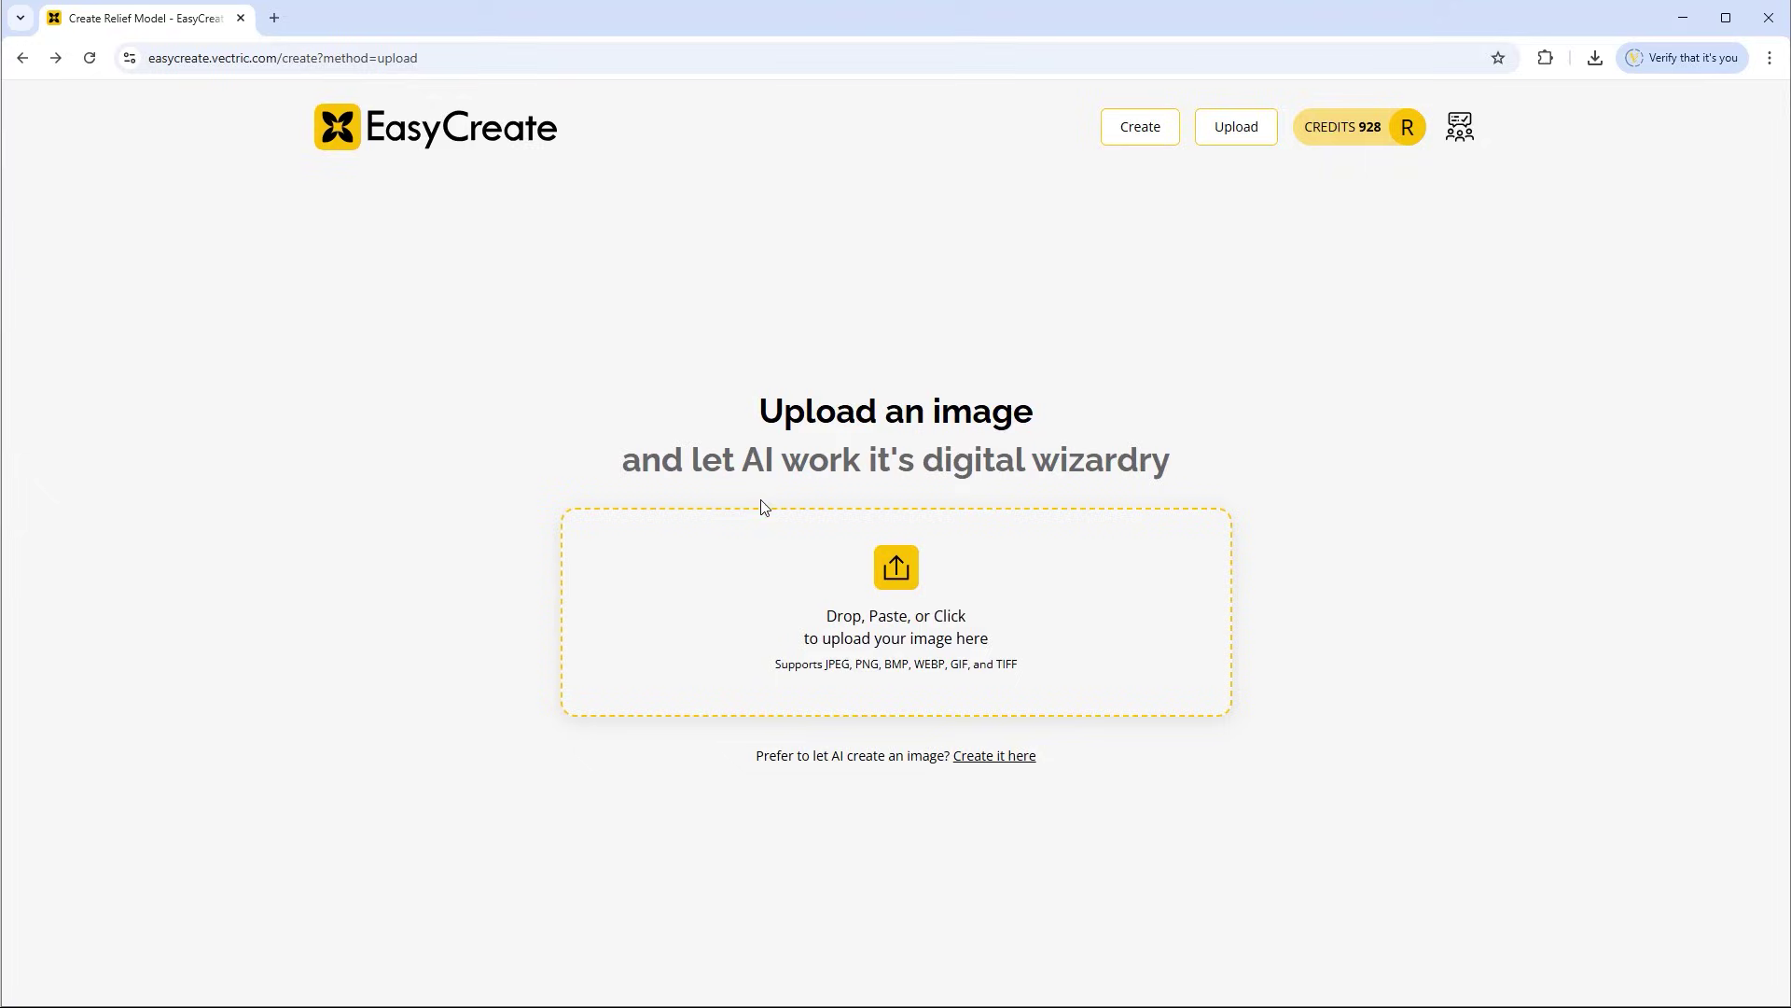
click(880, 593)
click(165, 271)
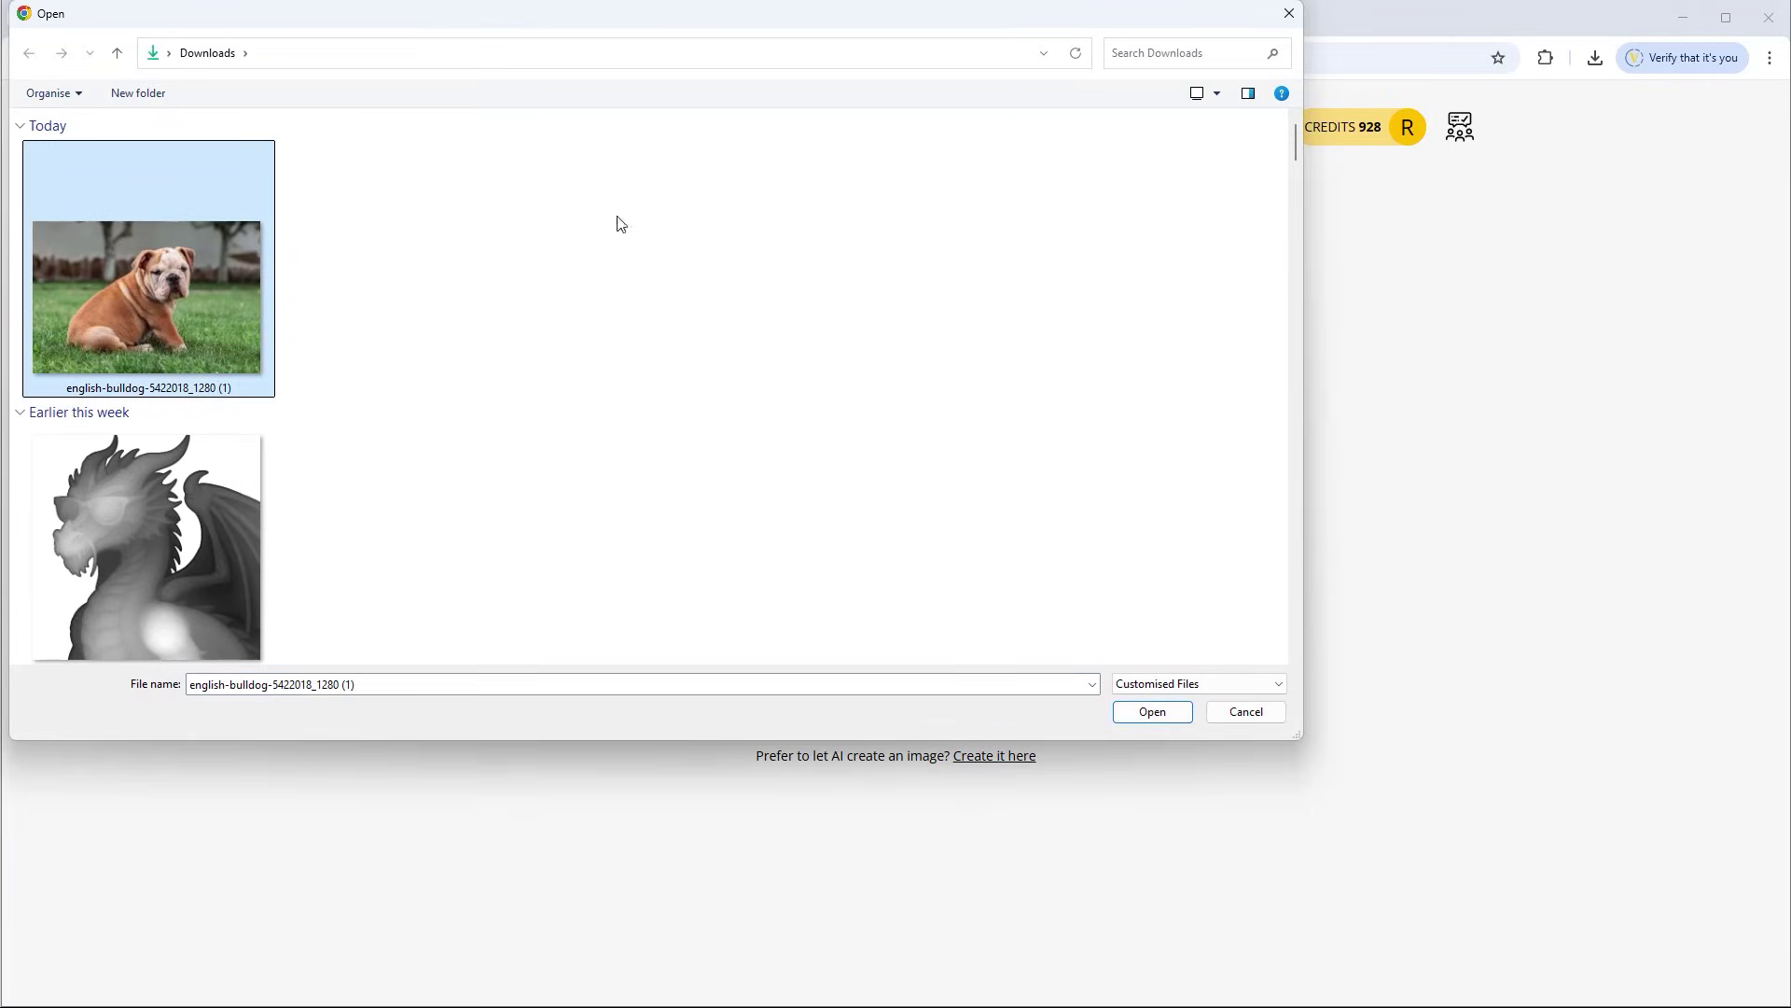
click(1150, 713)
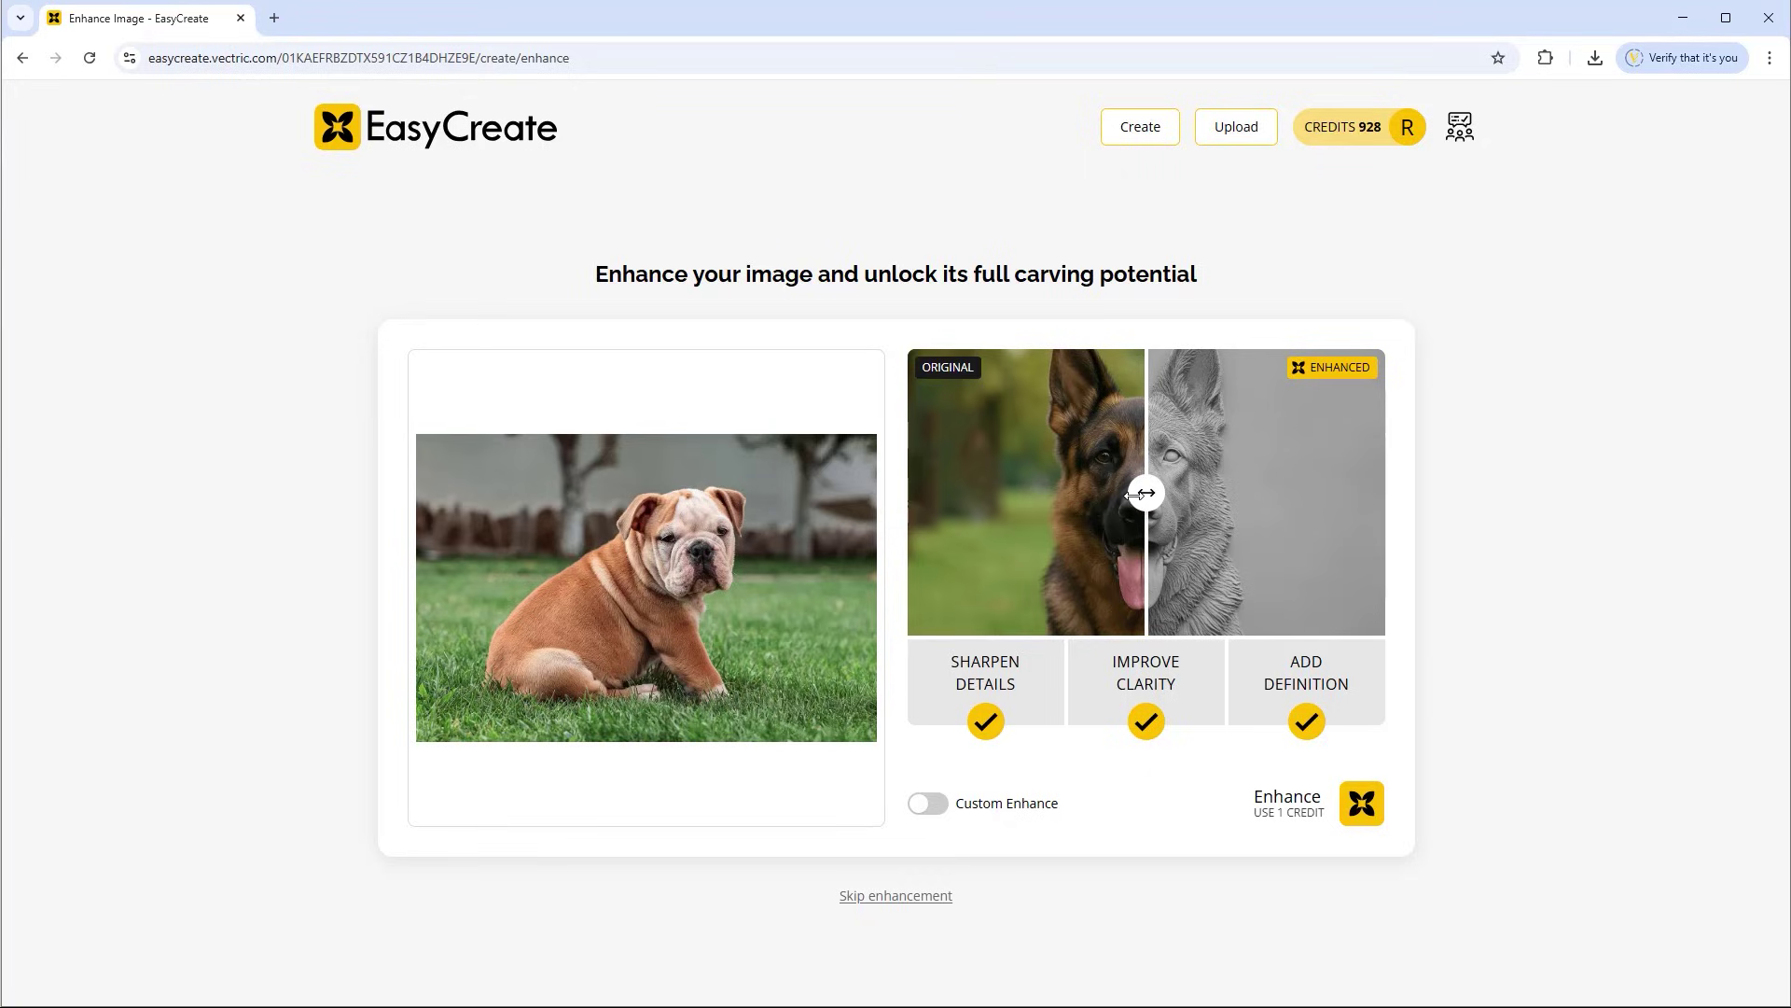
Compare original and enhanced examples with the before/after slider, then skip enhancement
drag(1140, 492, 1397, 518)
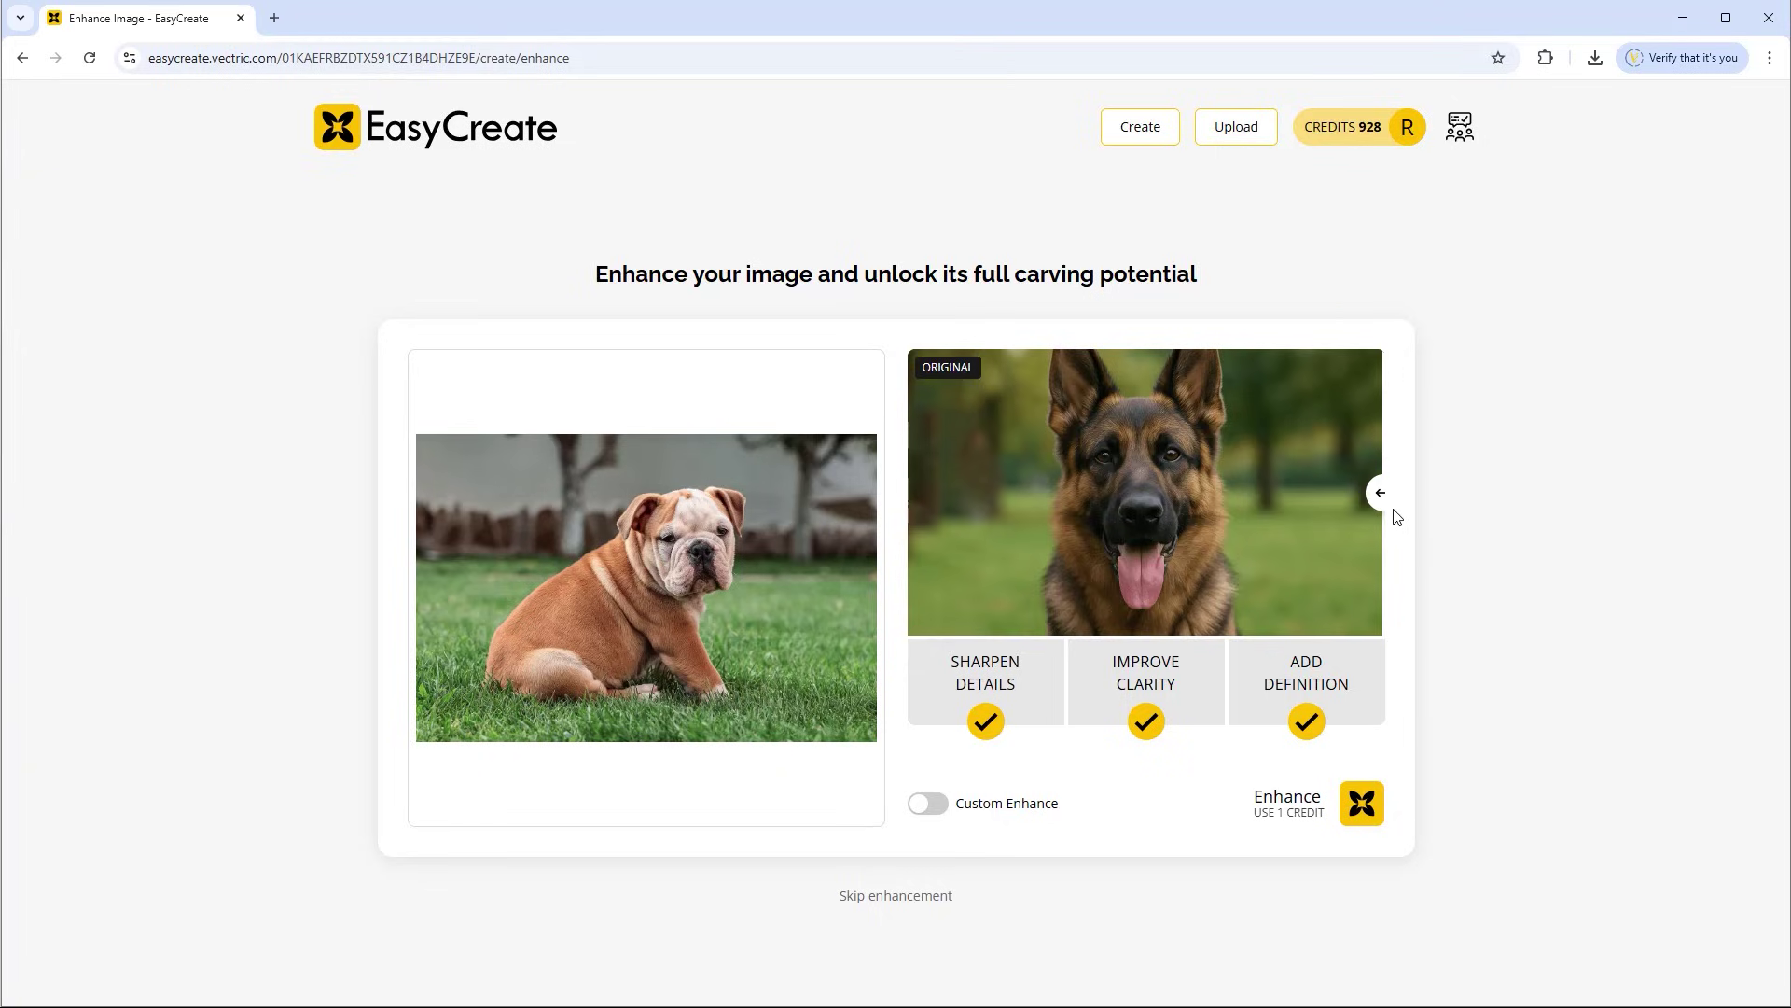
drag(1397, 518, 903, 521)
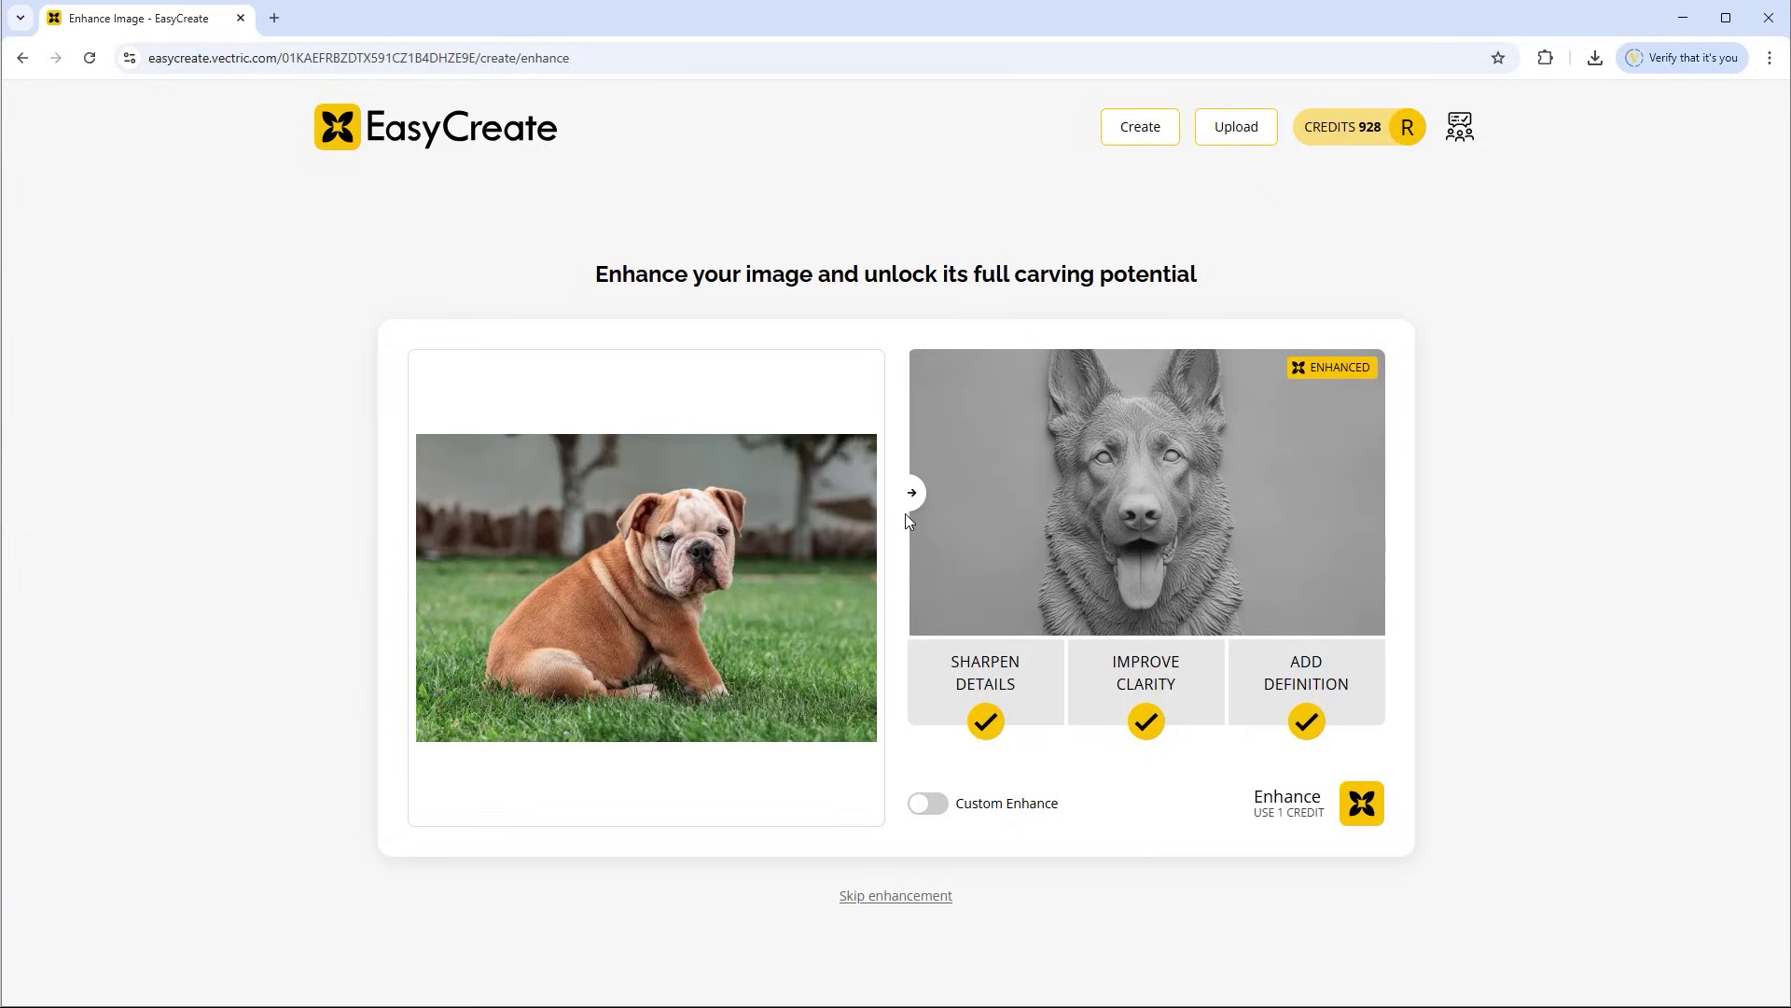
drag(906, 515, 1143, 523)
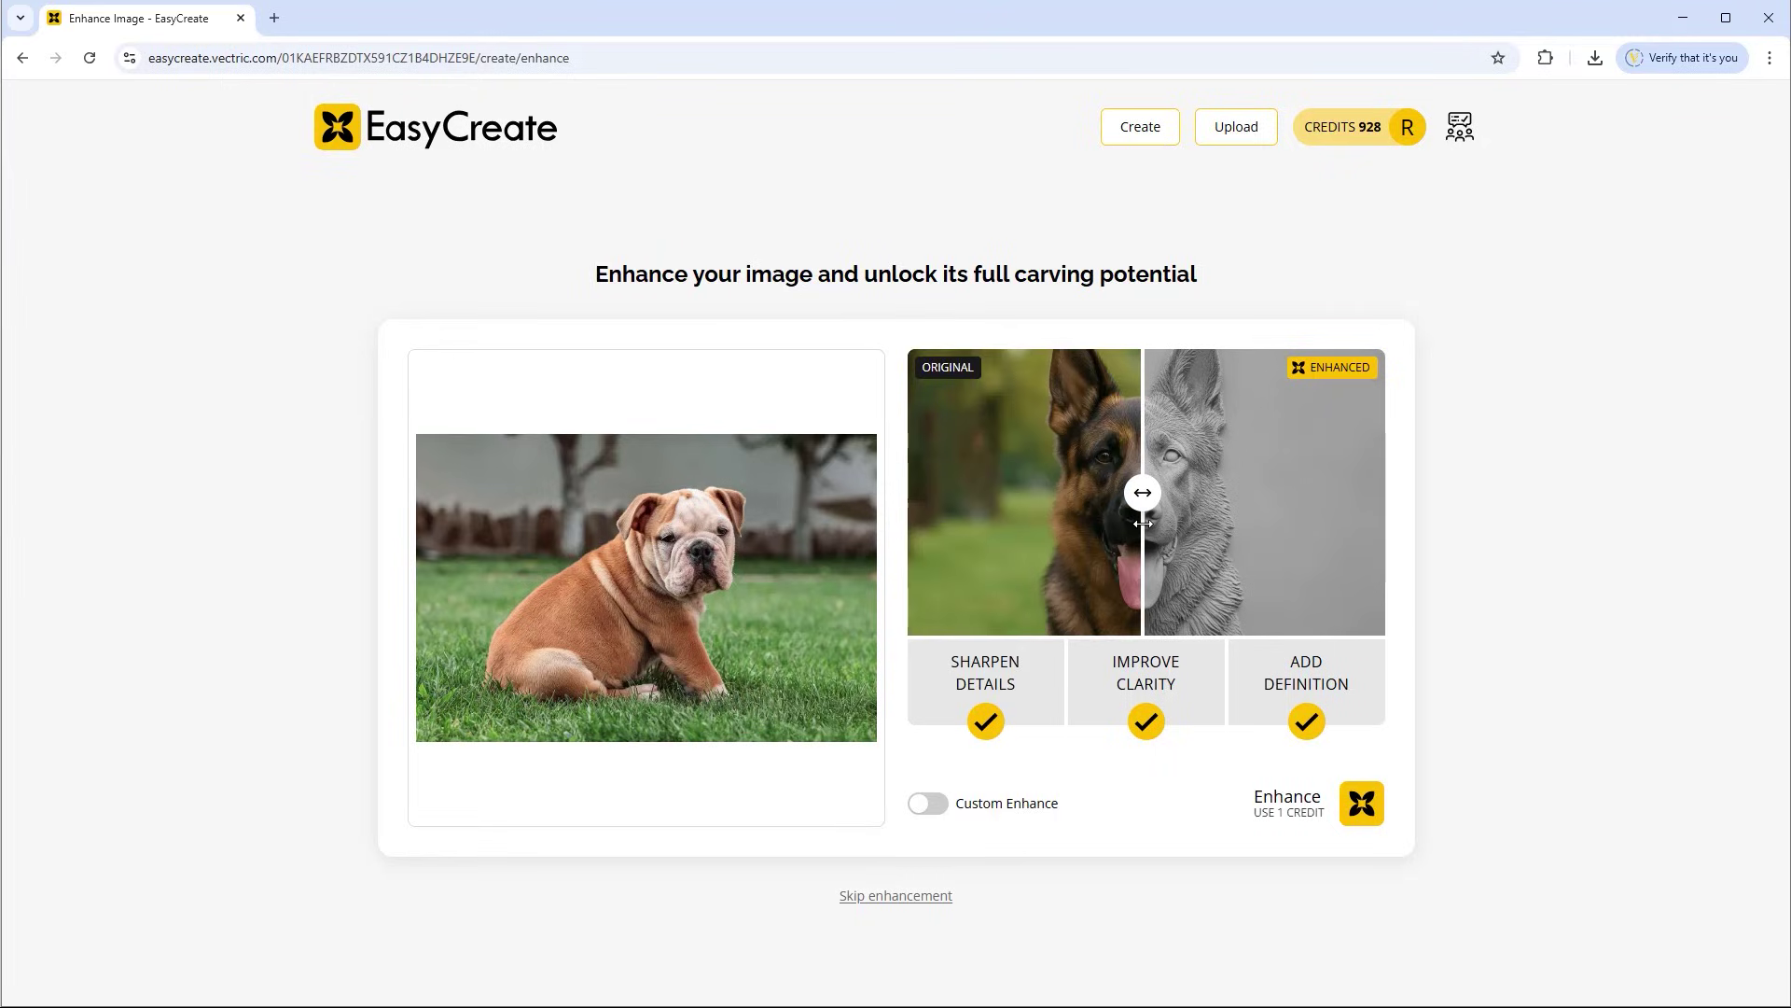
click(892, 897)
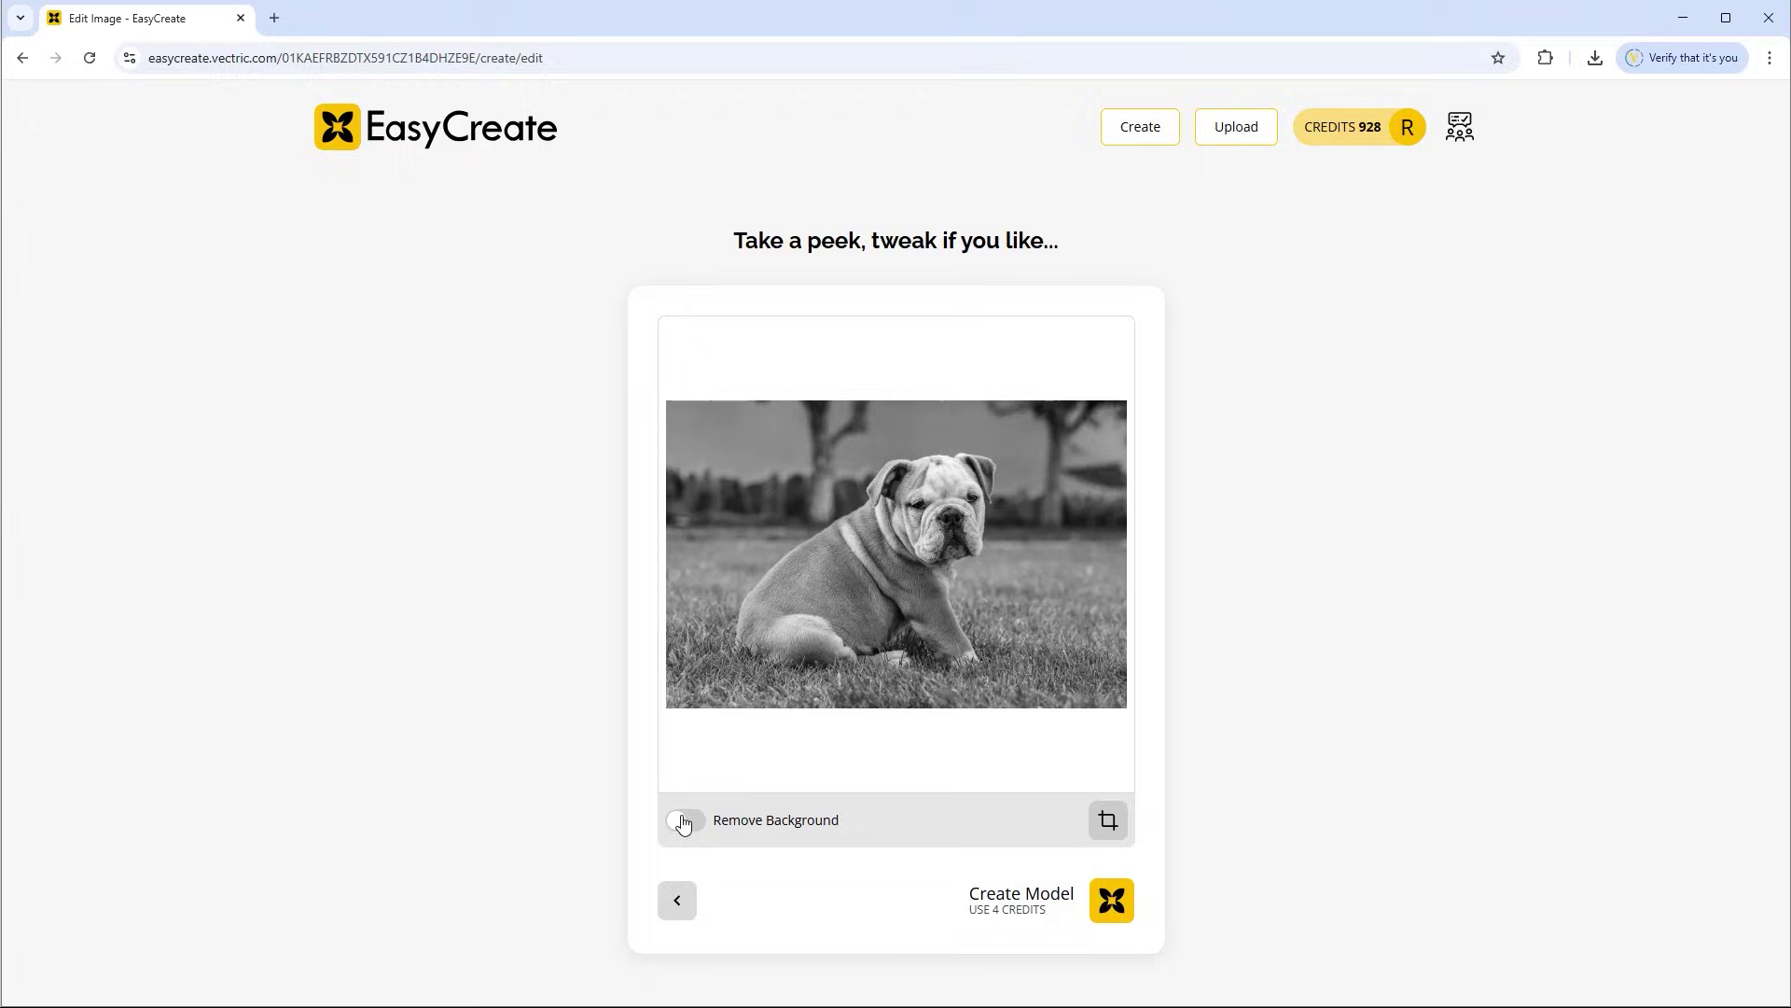
click(683, 822)
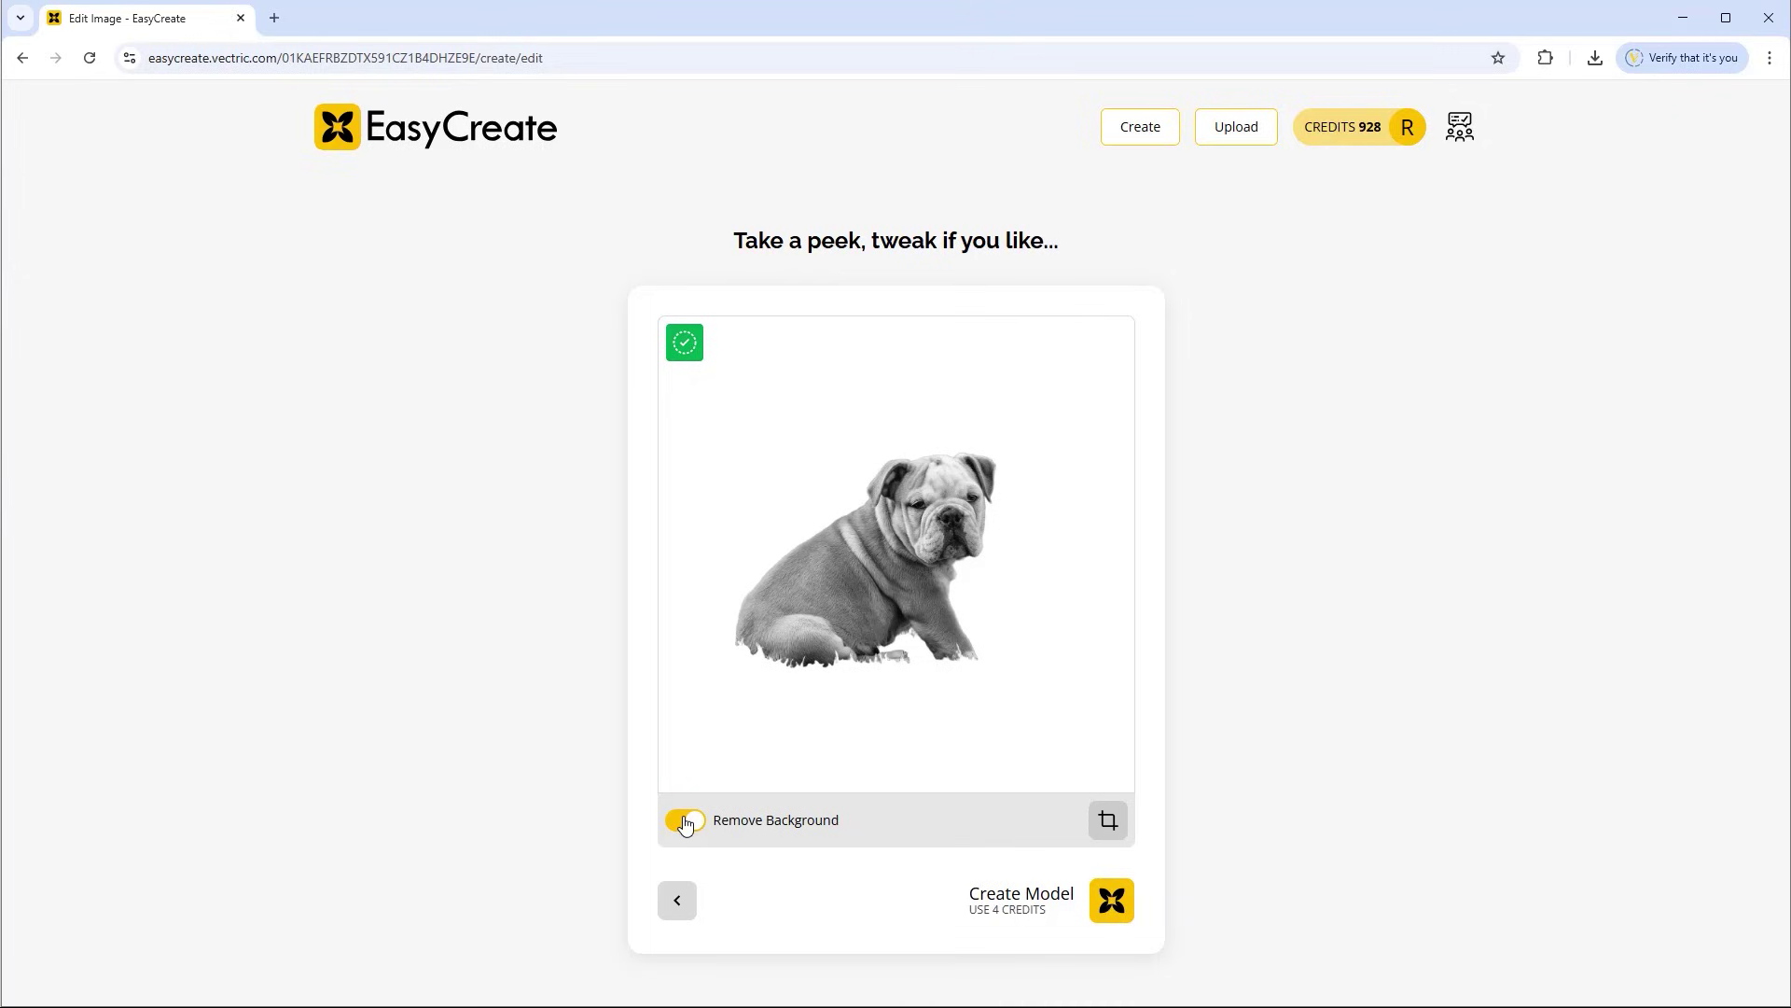
click(684, 821)
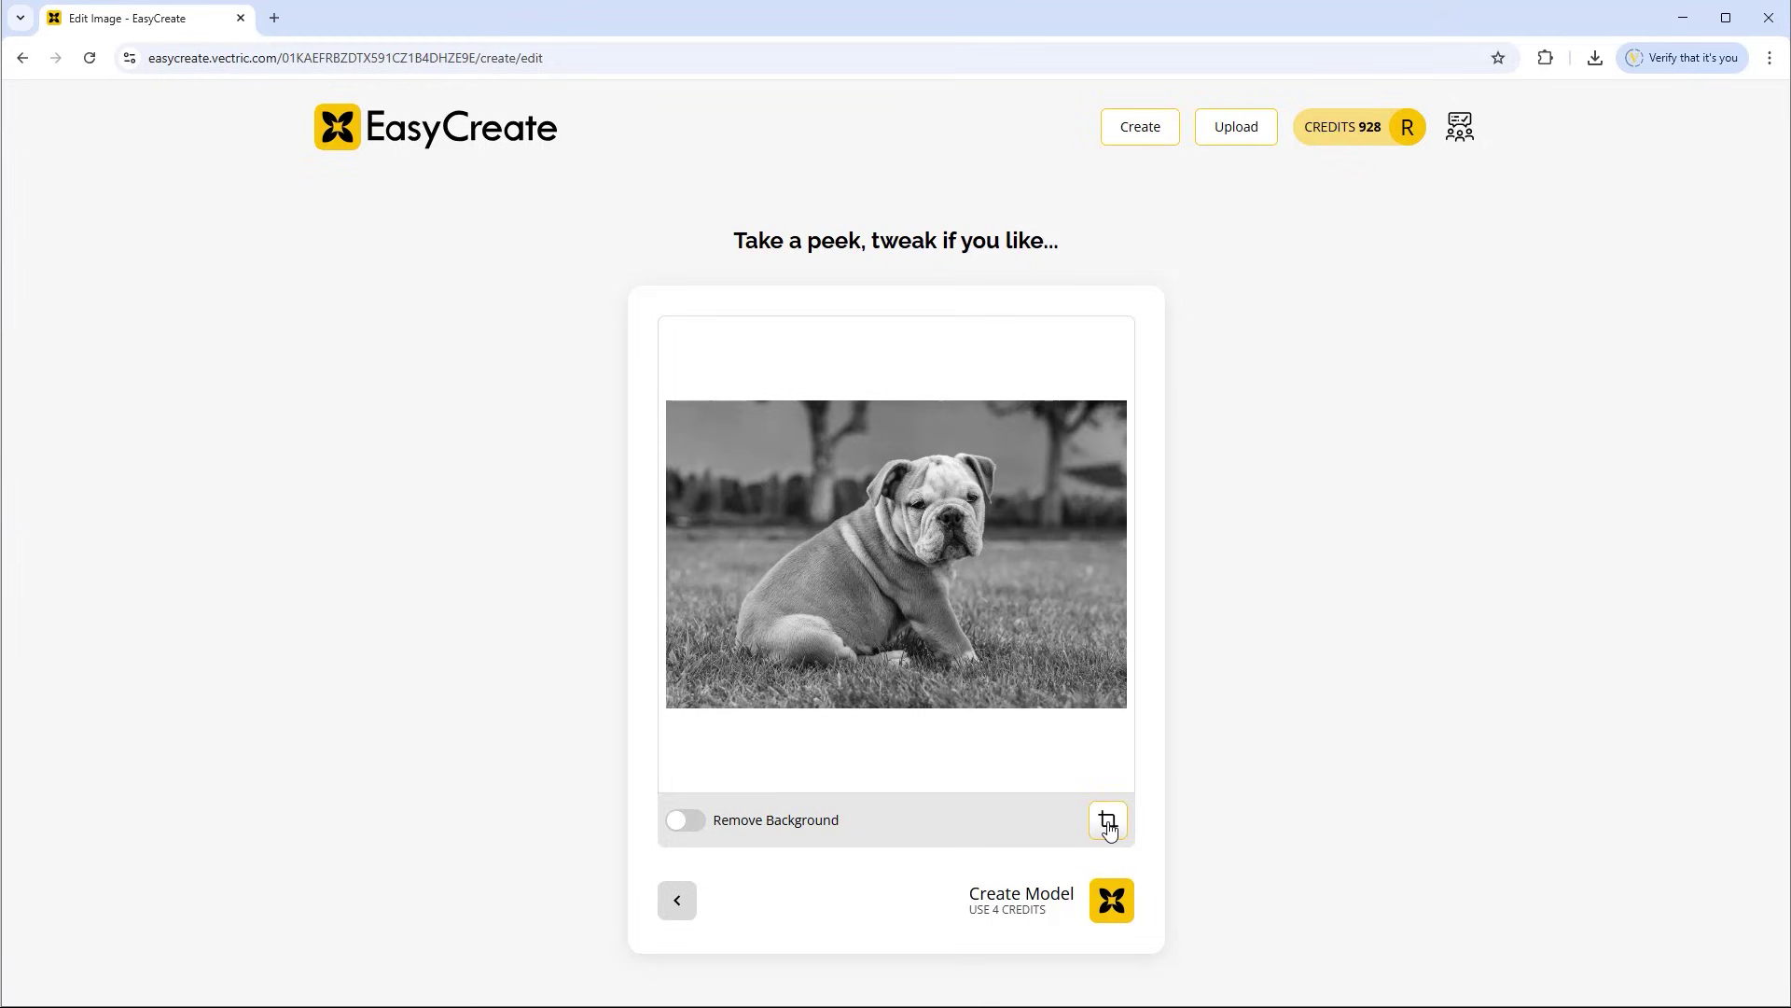
Crop the bulldog photo to a box framing the dog, trimming the blank bands
click(1108, 821)
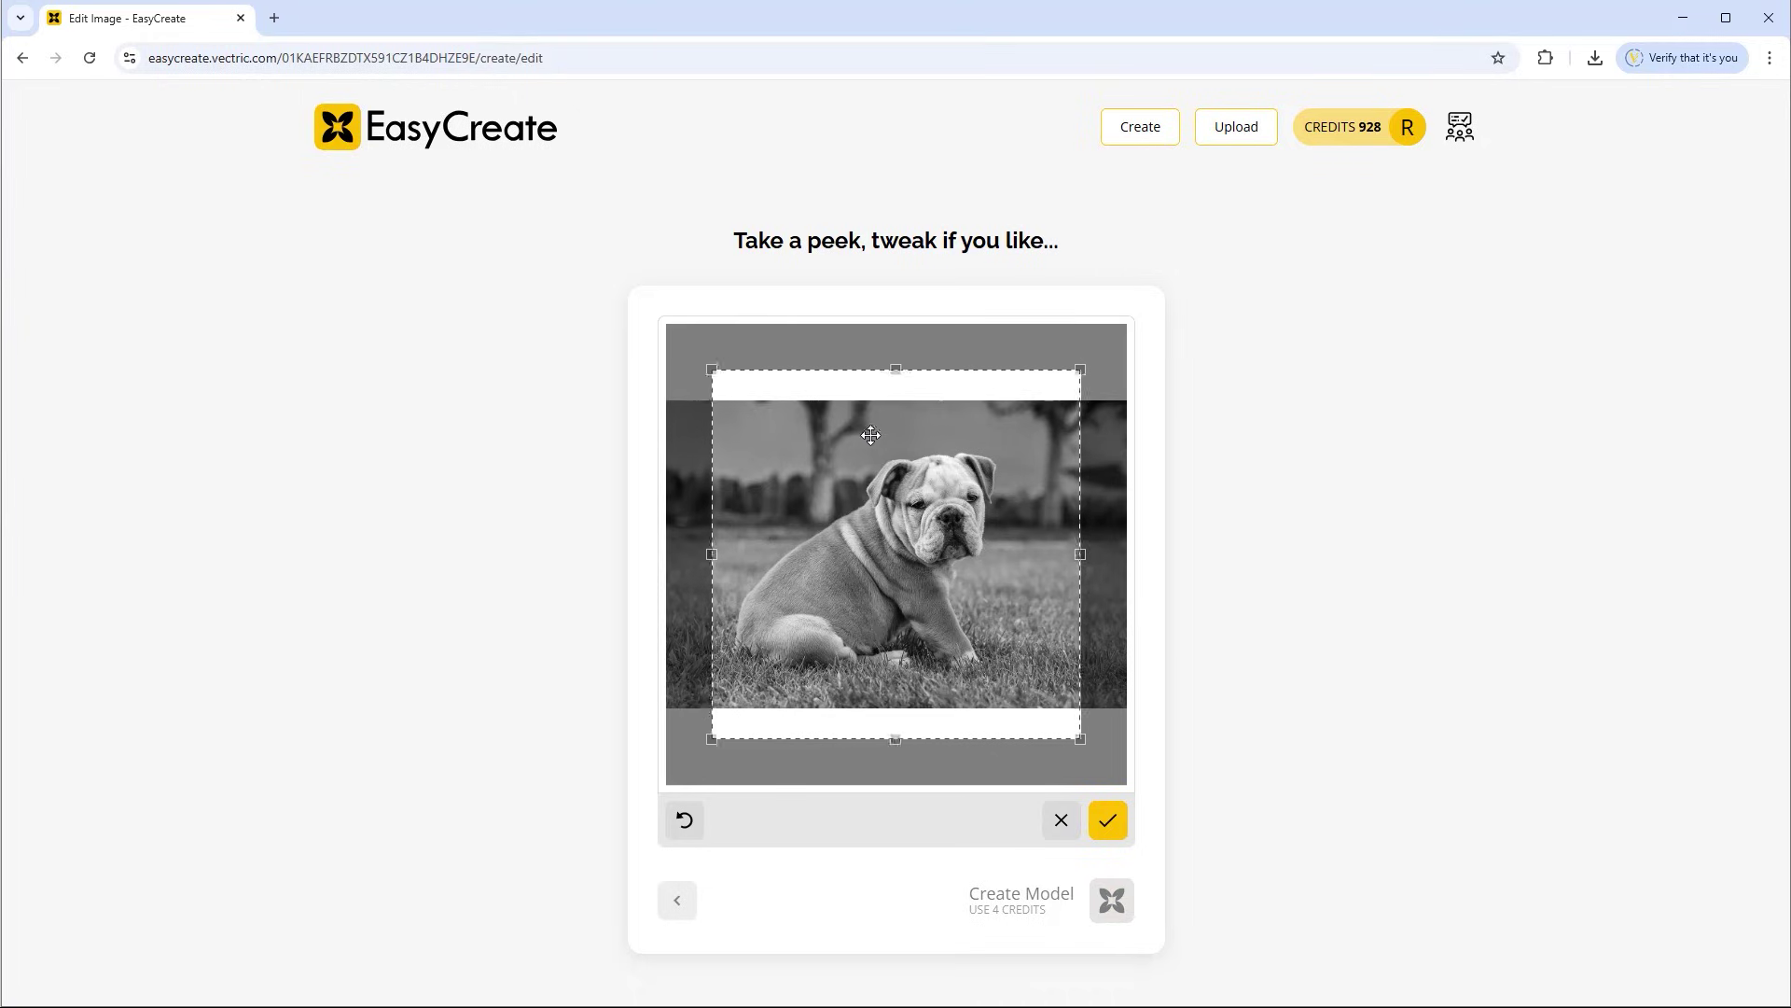
drag(896, 369, 893, 422)
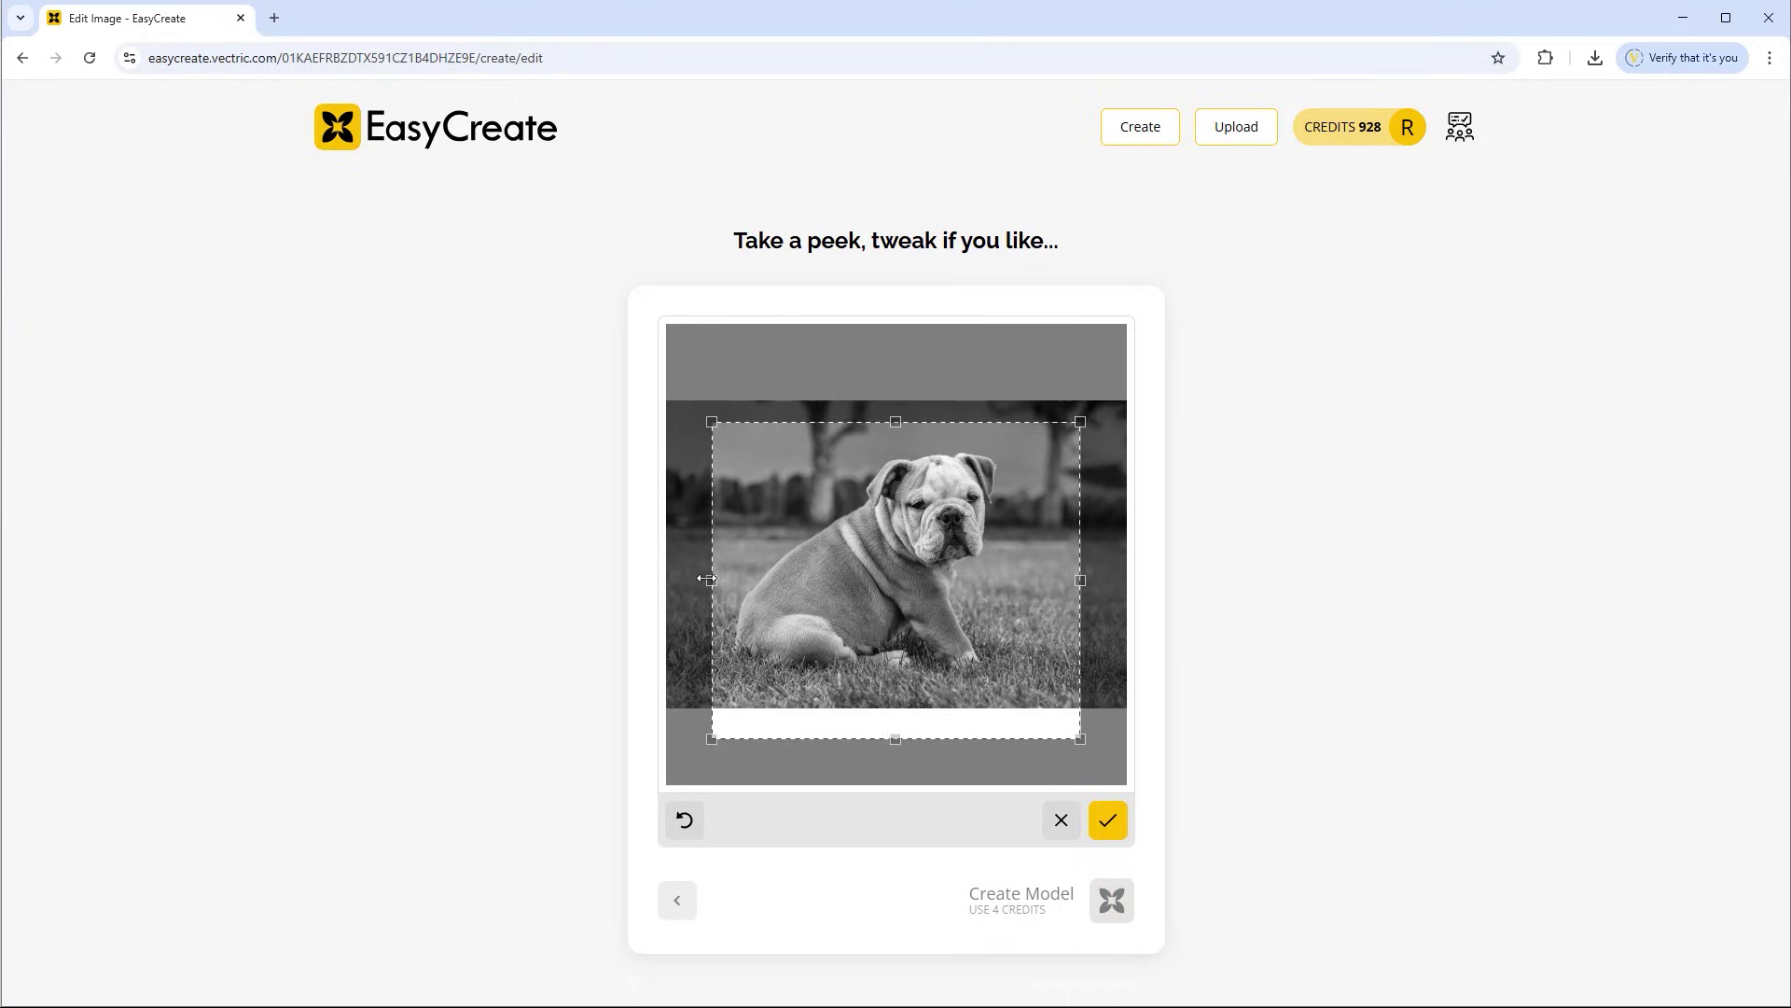
drag(712, 574, 682, 578)
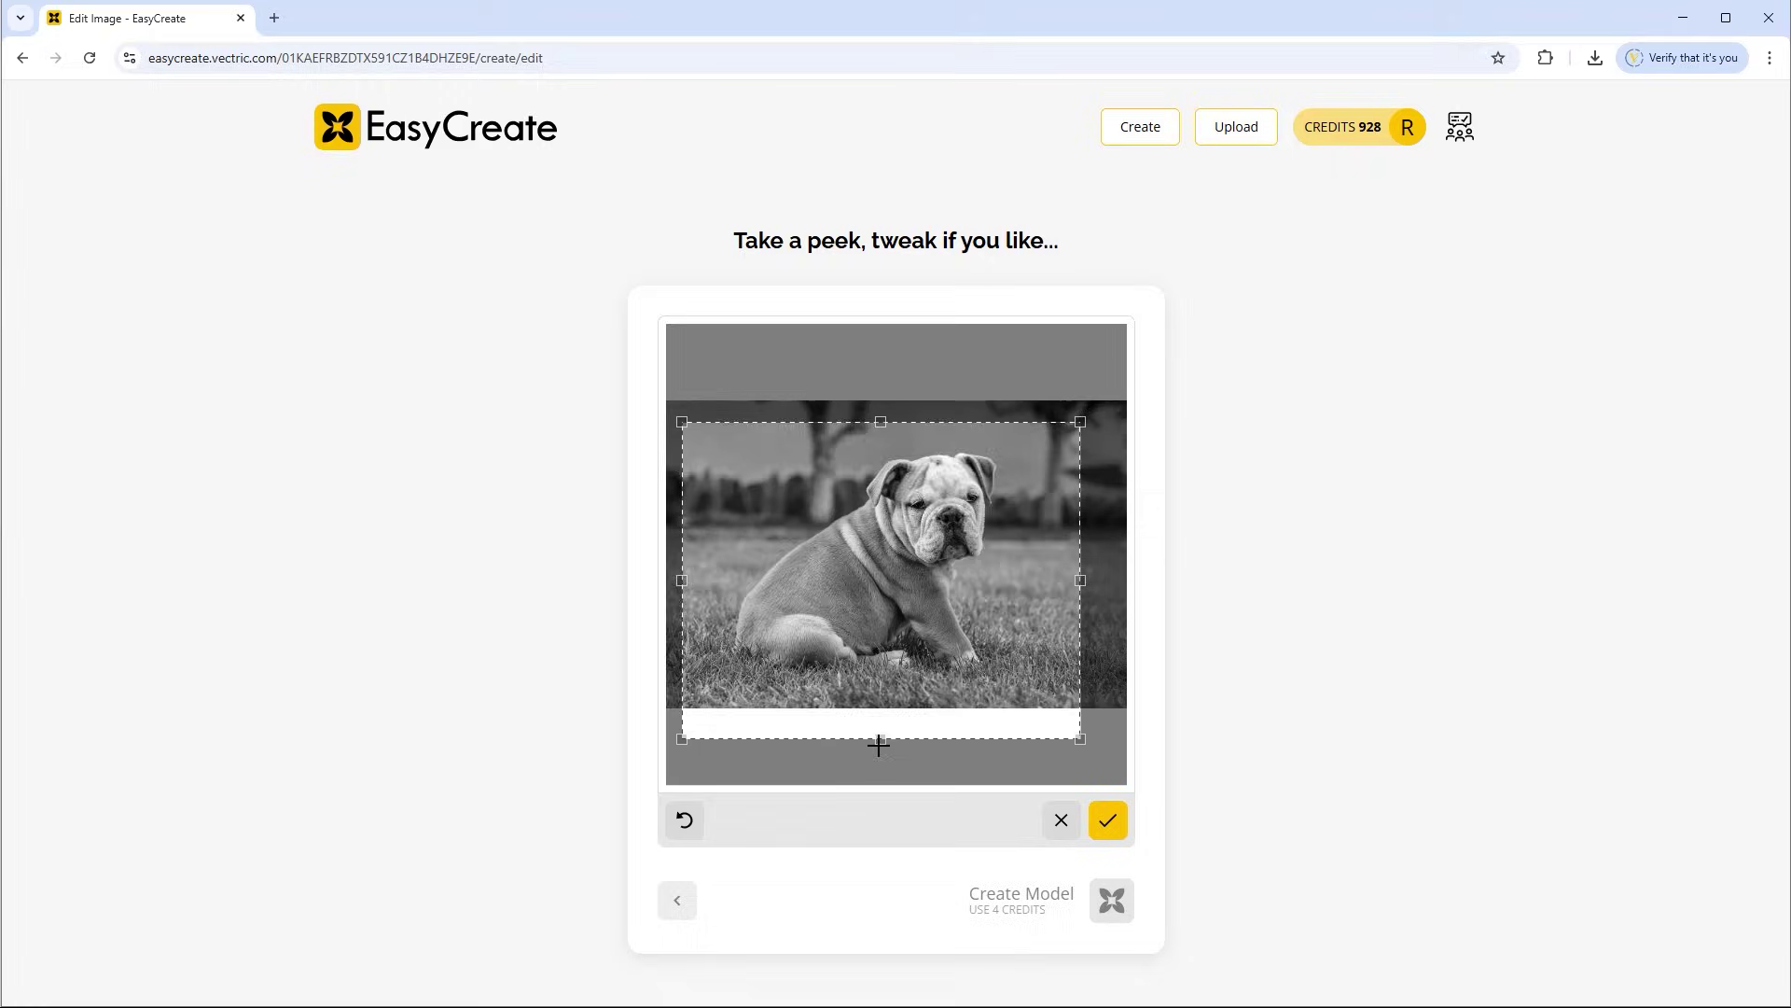
drag(876, 744, 1055, 565)
drag(715, 426, 1063, 681)
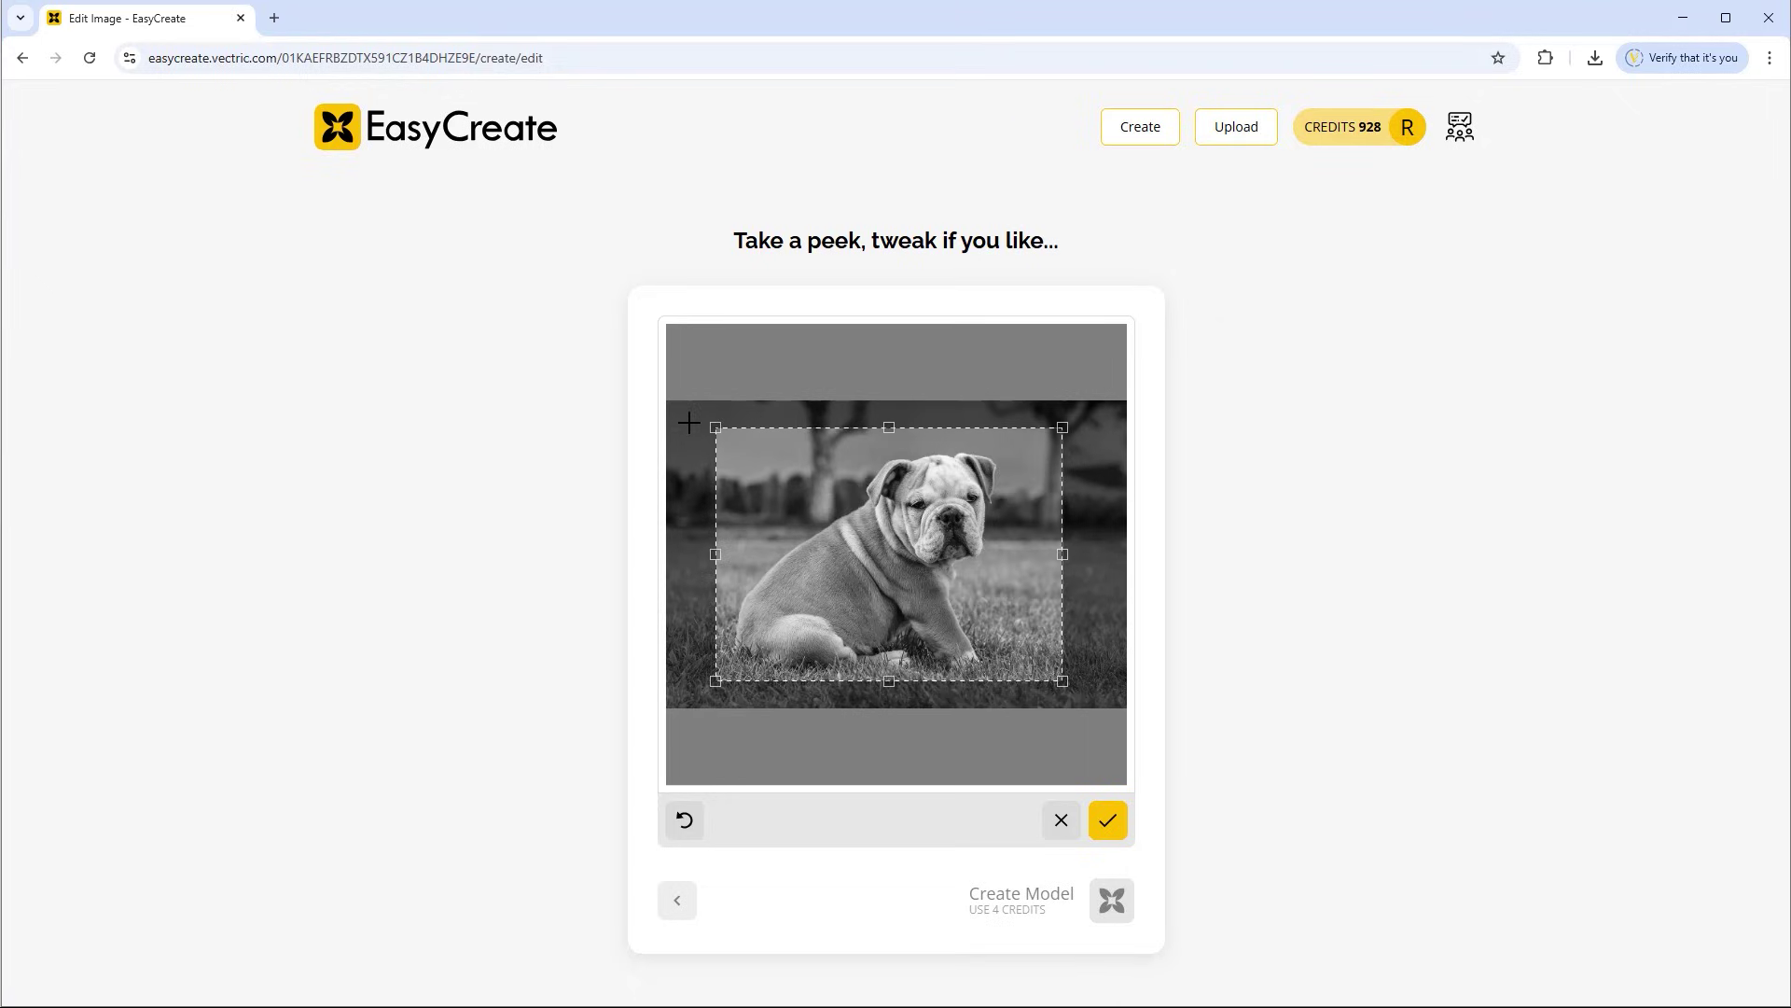
drag(690, 422, 1045, 697)
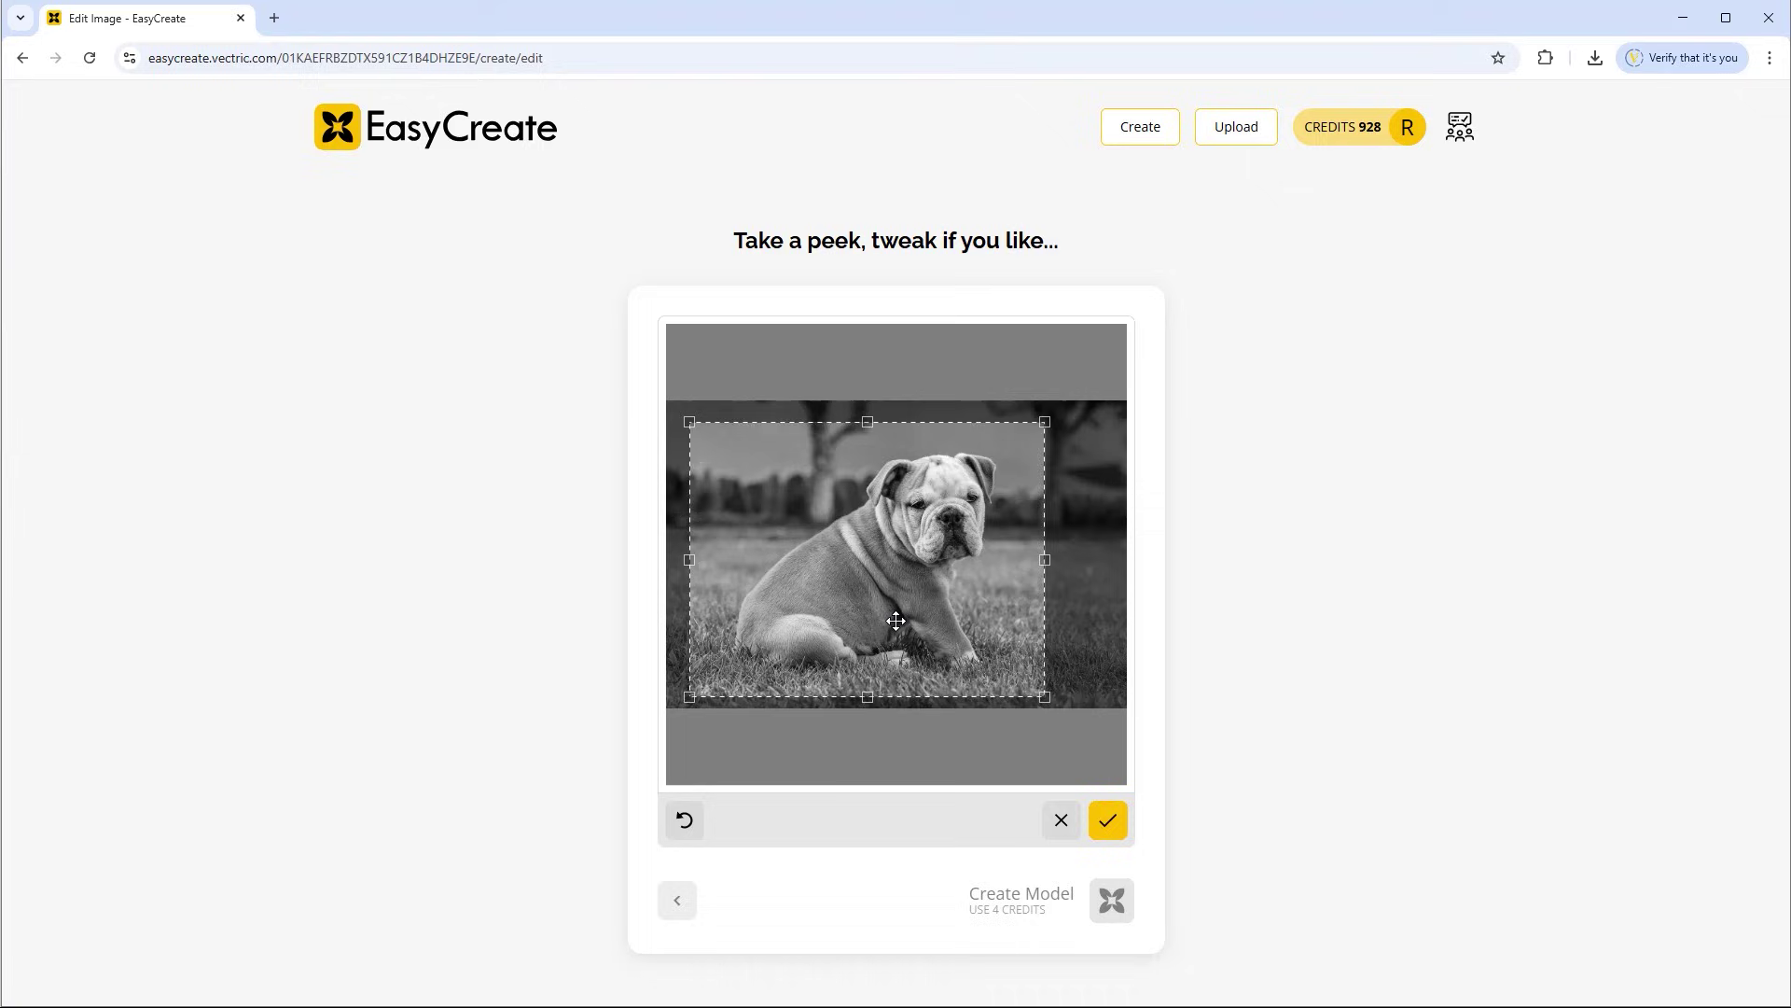
click(1110, 820)
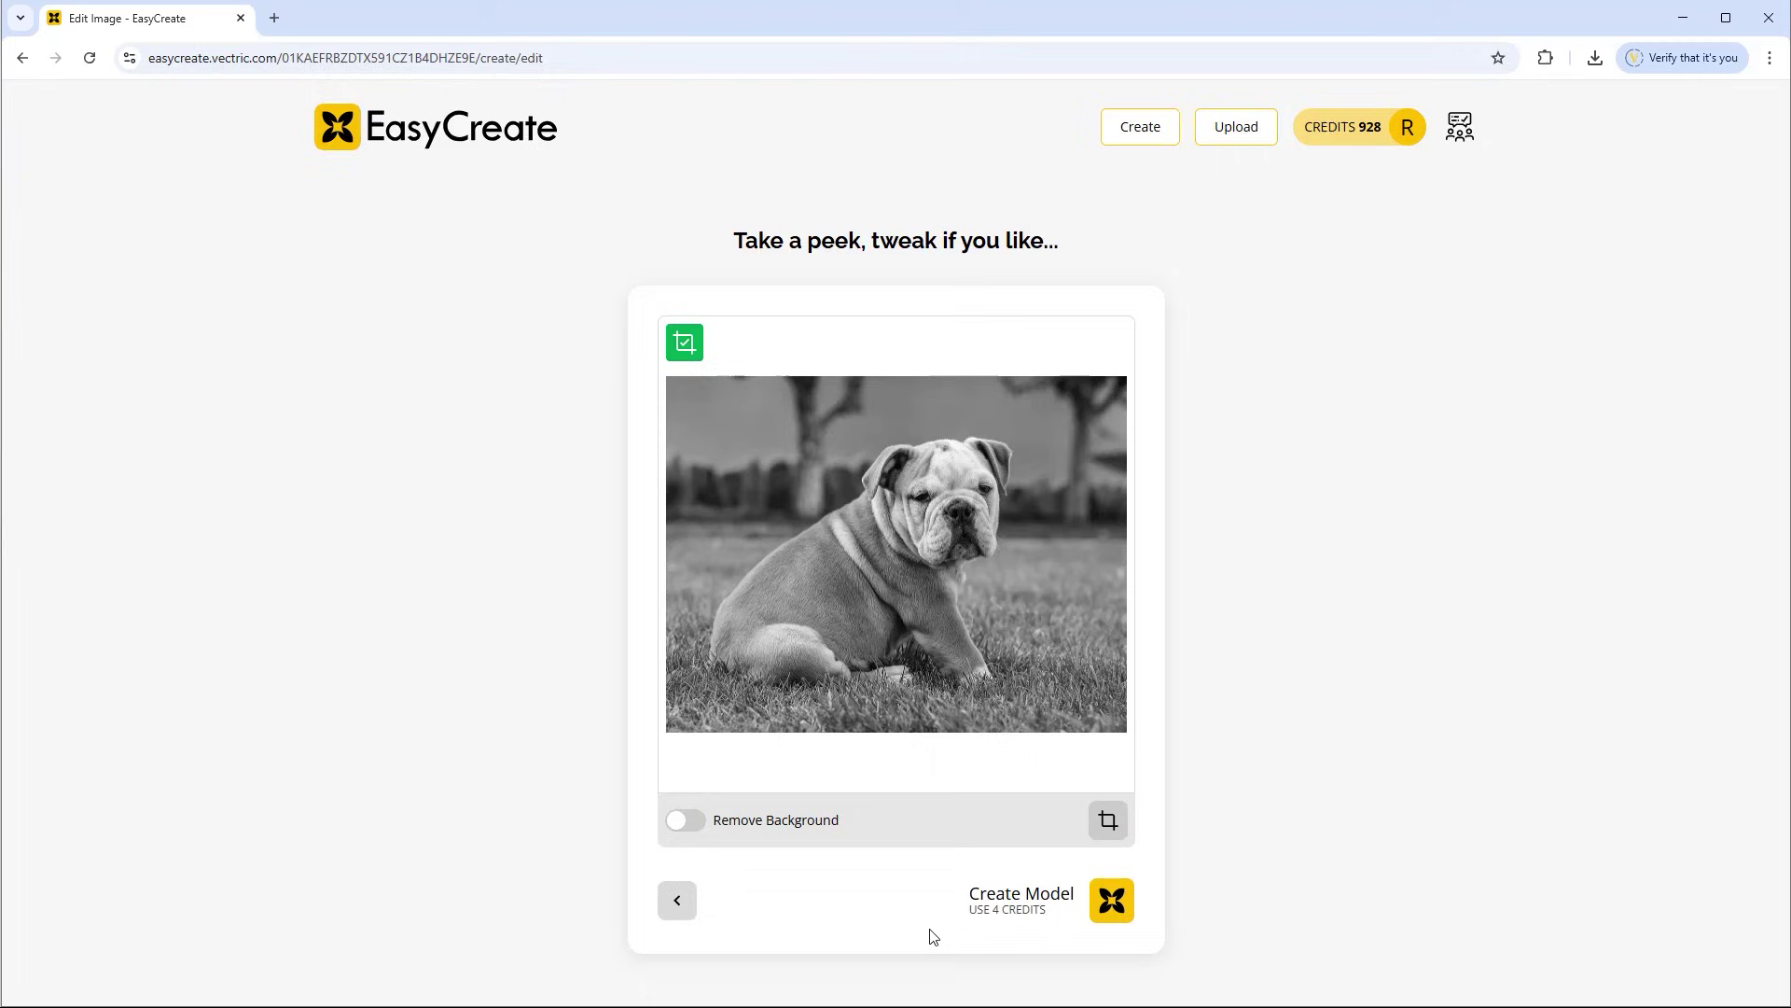
Create the bulldog relief model and inspect it from several view-cube angles, ending on TOP
click(1115, 901)
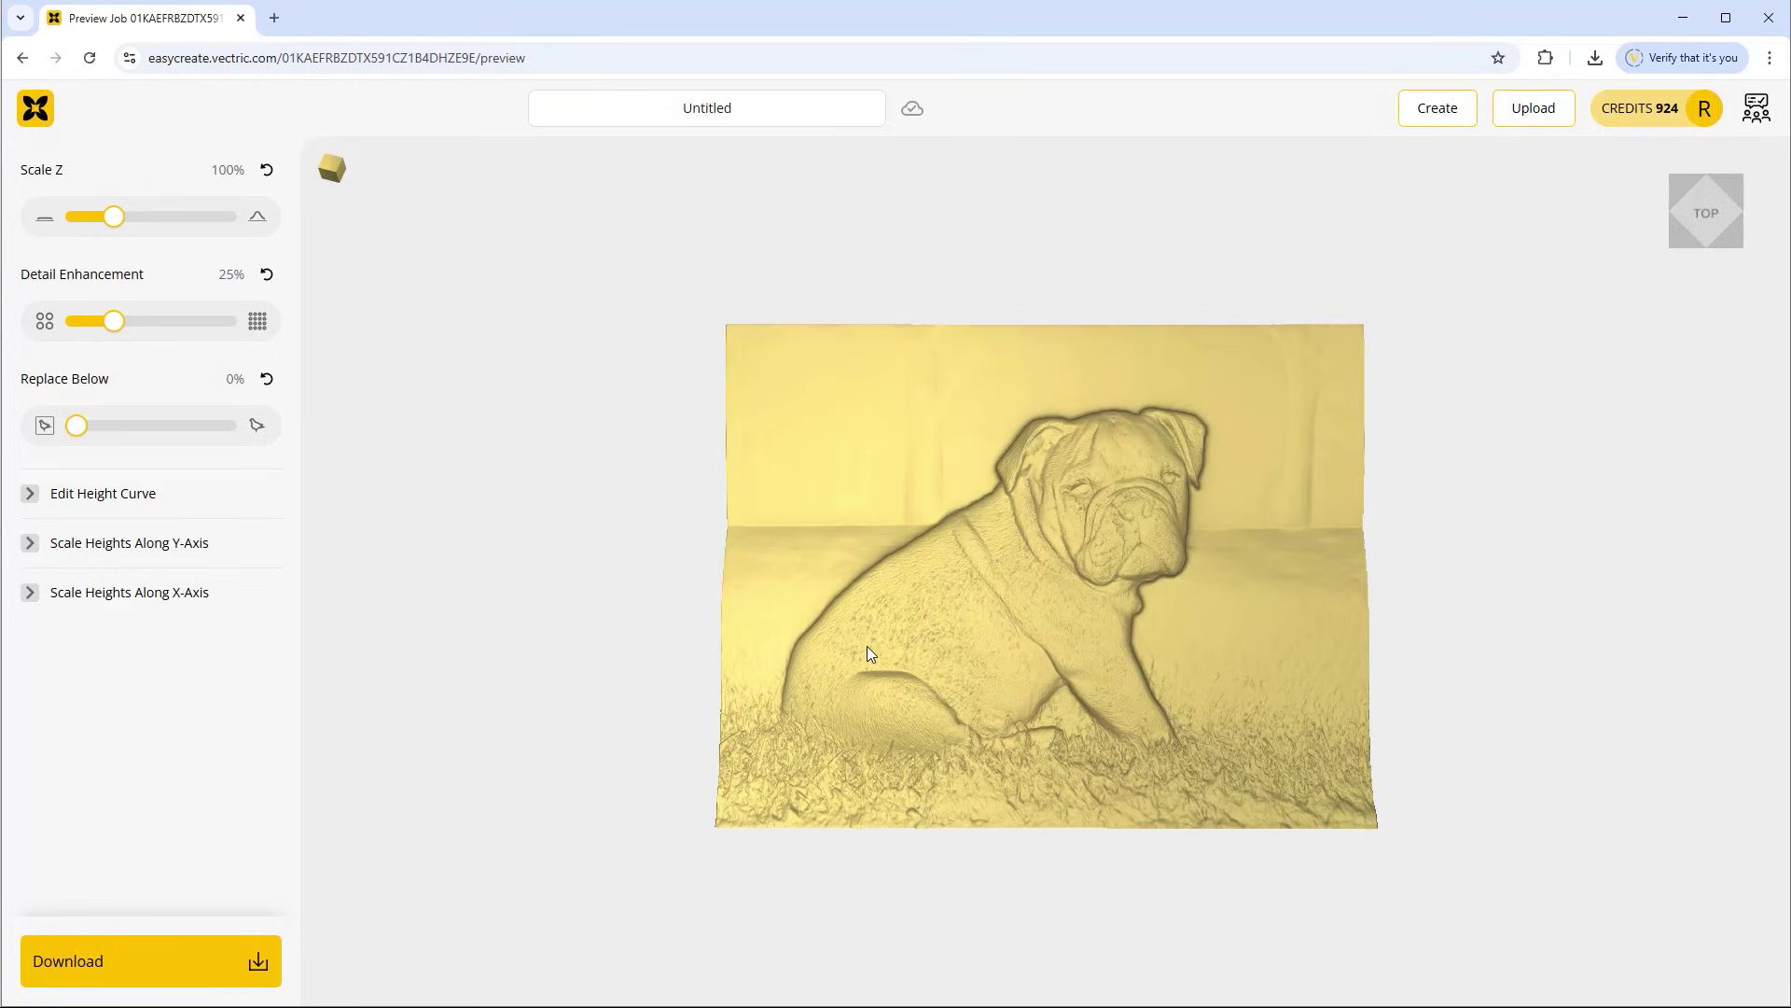
mouse_move(809, 693)
mouse_down()
mouse_move(827, 719)
mouse_move(916, 734)
mouse_move(1090, 585)
mouse_move(1212, 560)
mouse_move(1224, 688)
mouse_move(1006, 800)
mouse_move(1208, 672)
mouse_move(1031, 644)
mouse_move(832, 472)
mouse_move(820, 545)
mouse_move(960, 700)
mouse_move(1331, 660)
mouse_move(808, 659)
mouse_up()
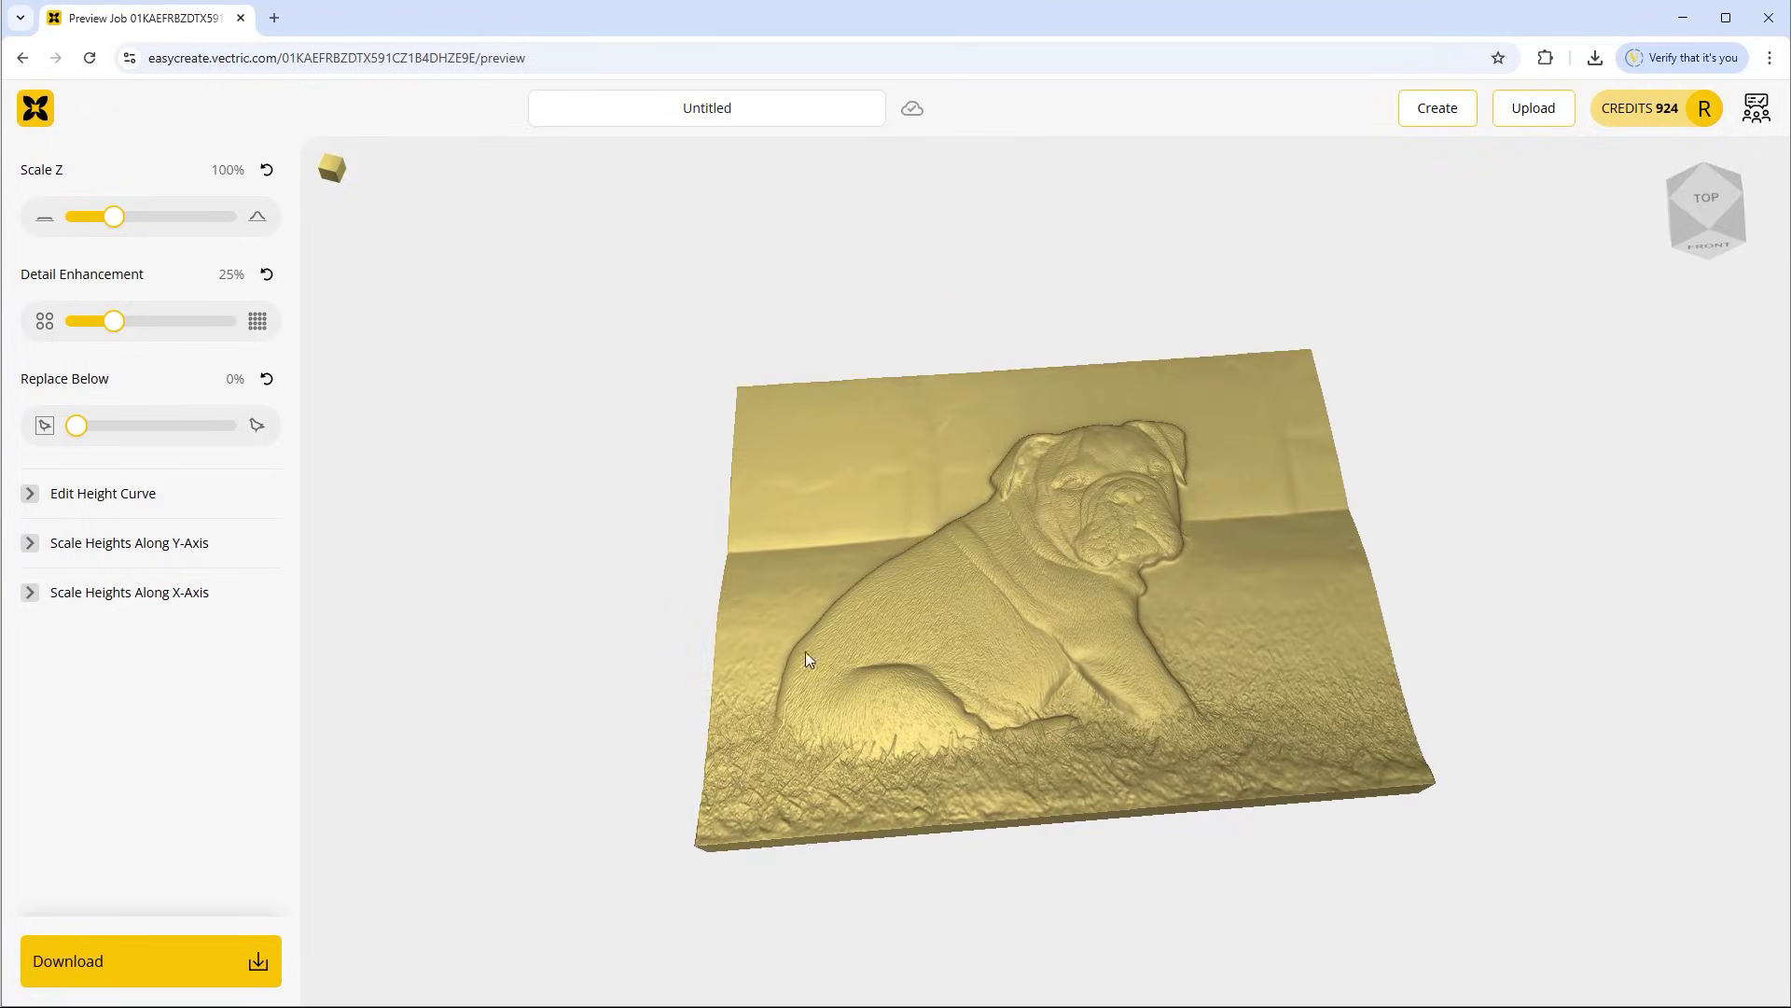
click(1684, 228)
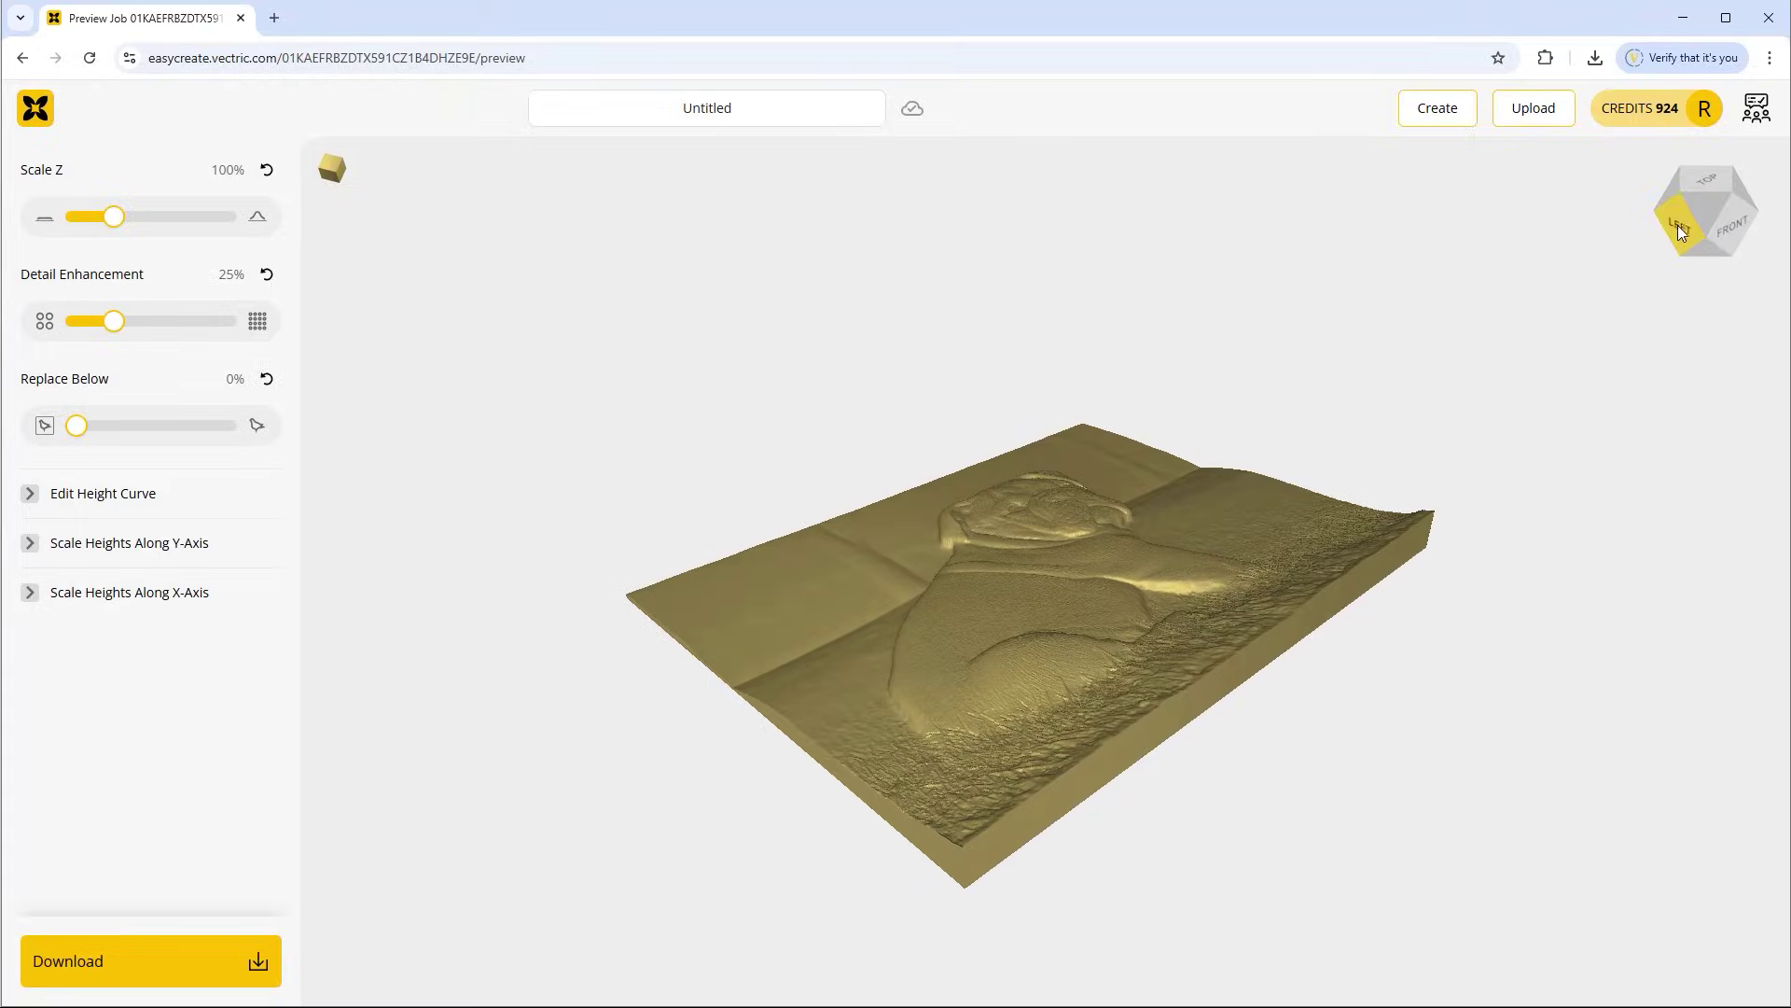
click(1677, 223)
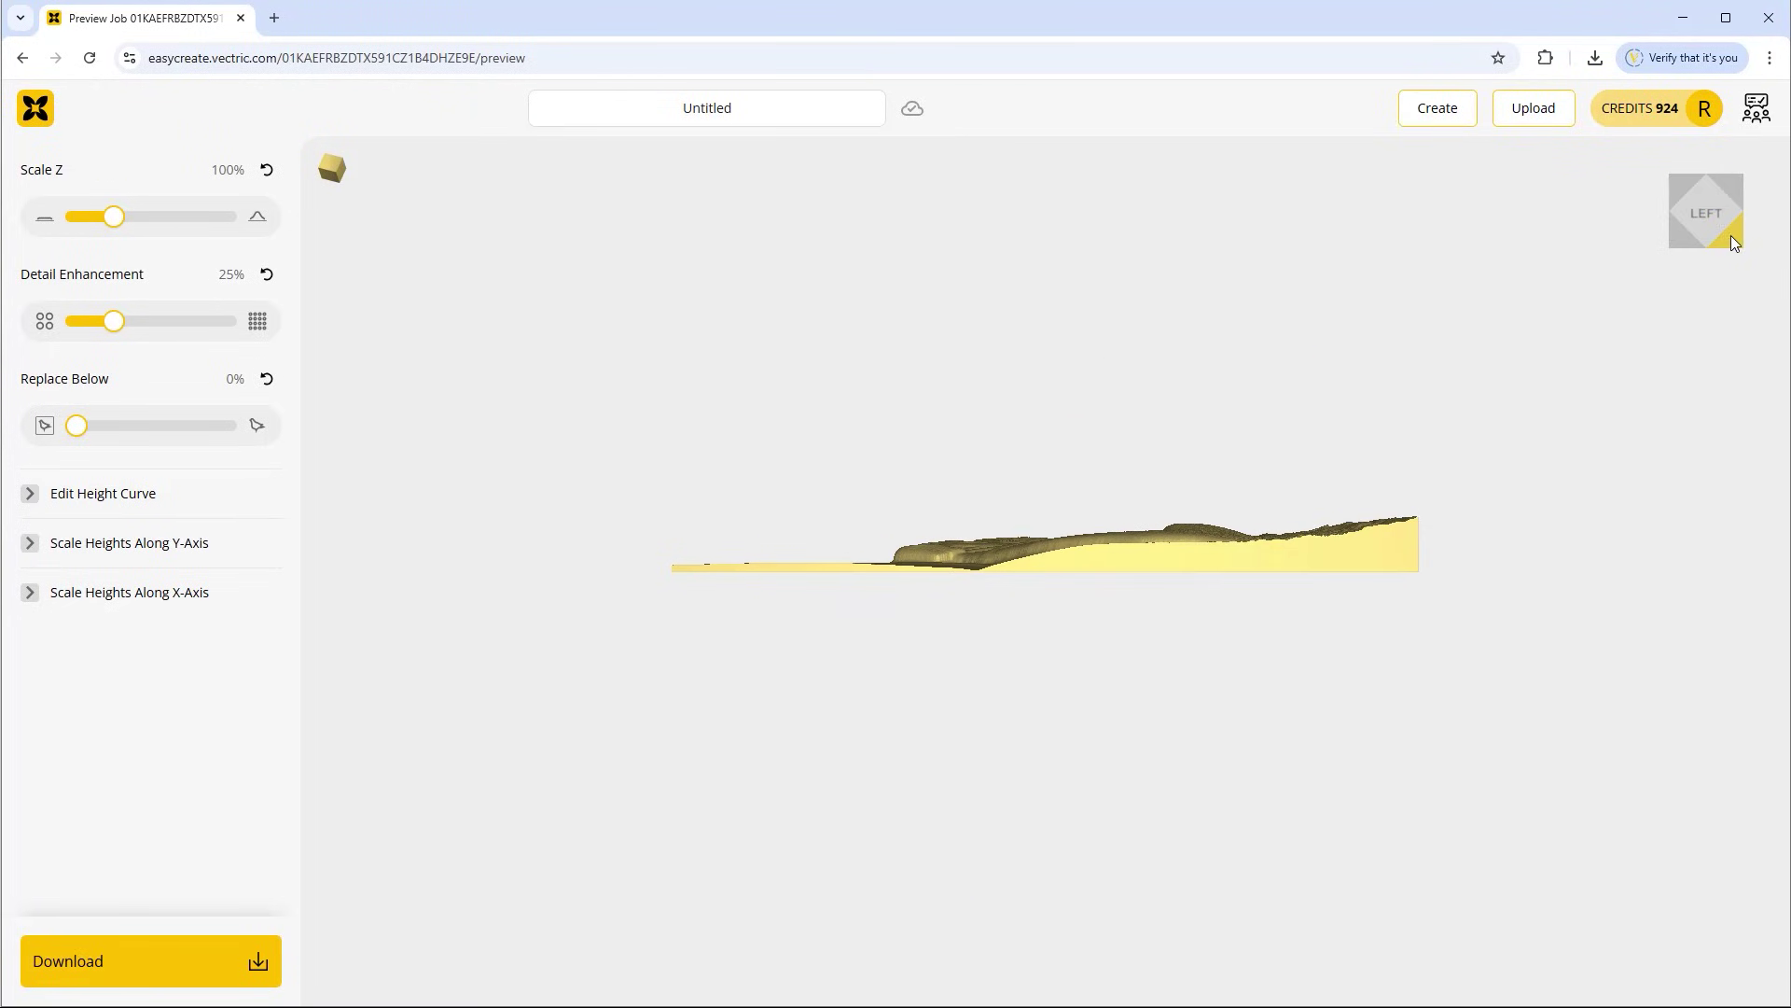
click(1732, 193)
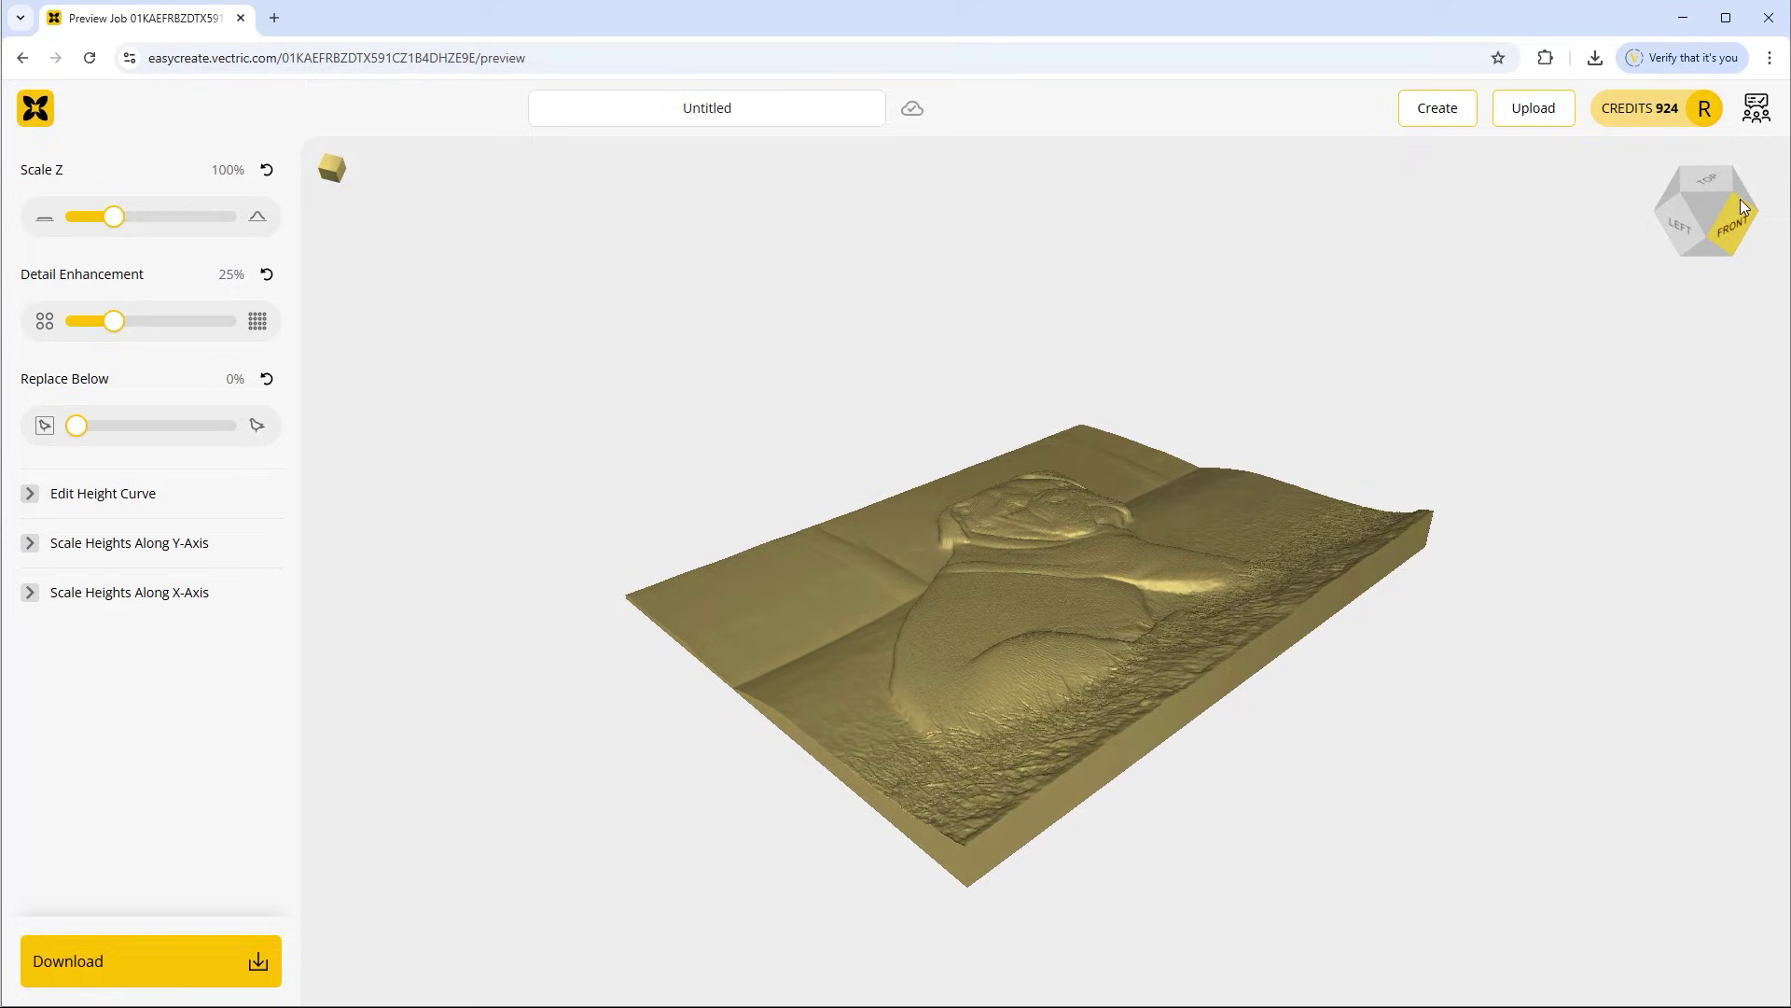
drag(1738, 194, 1704, 182)
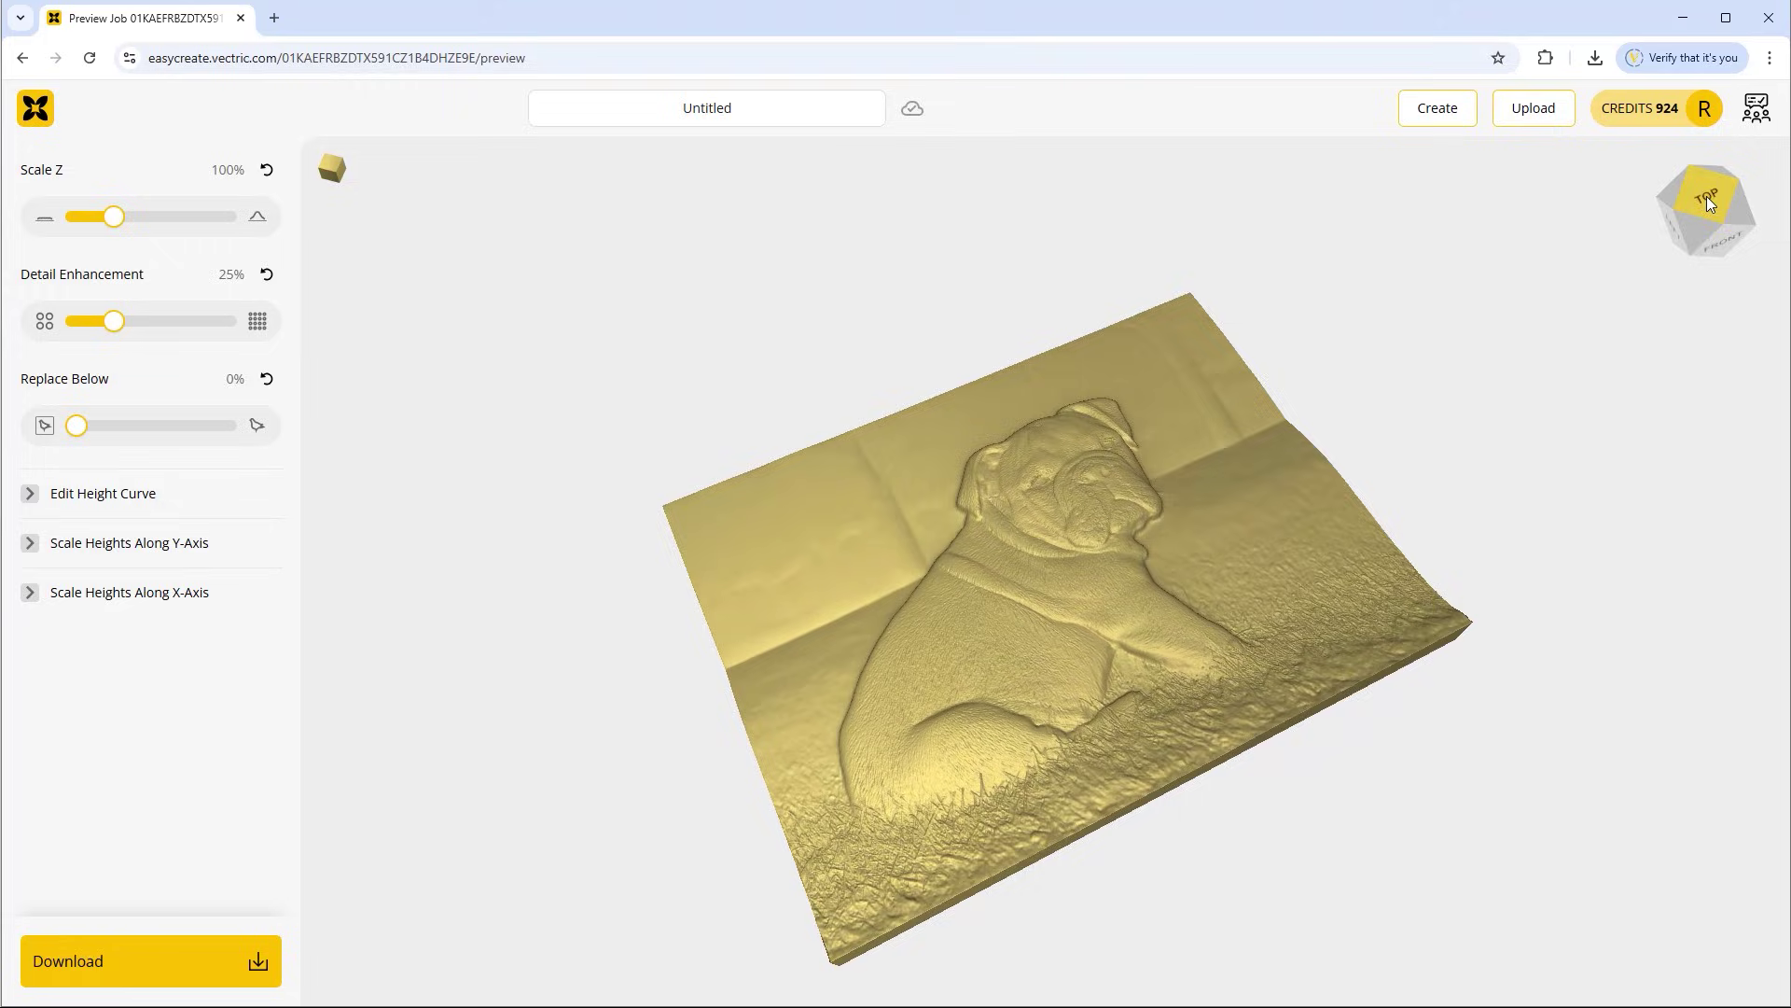
click(1707, 198)
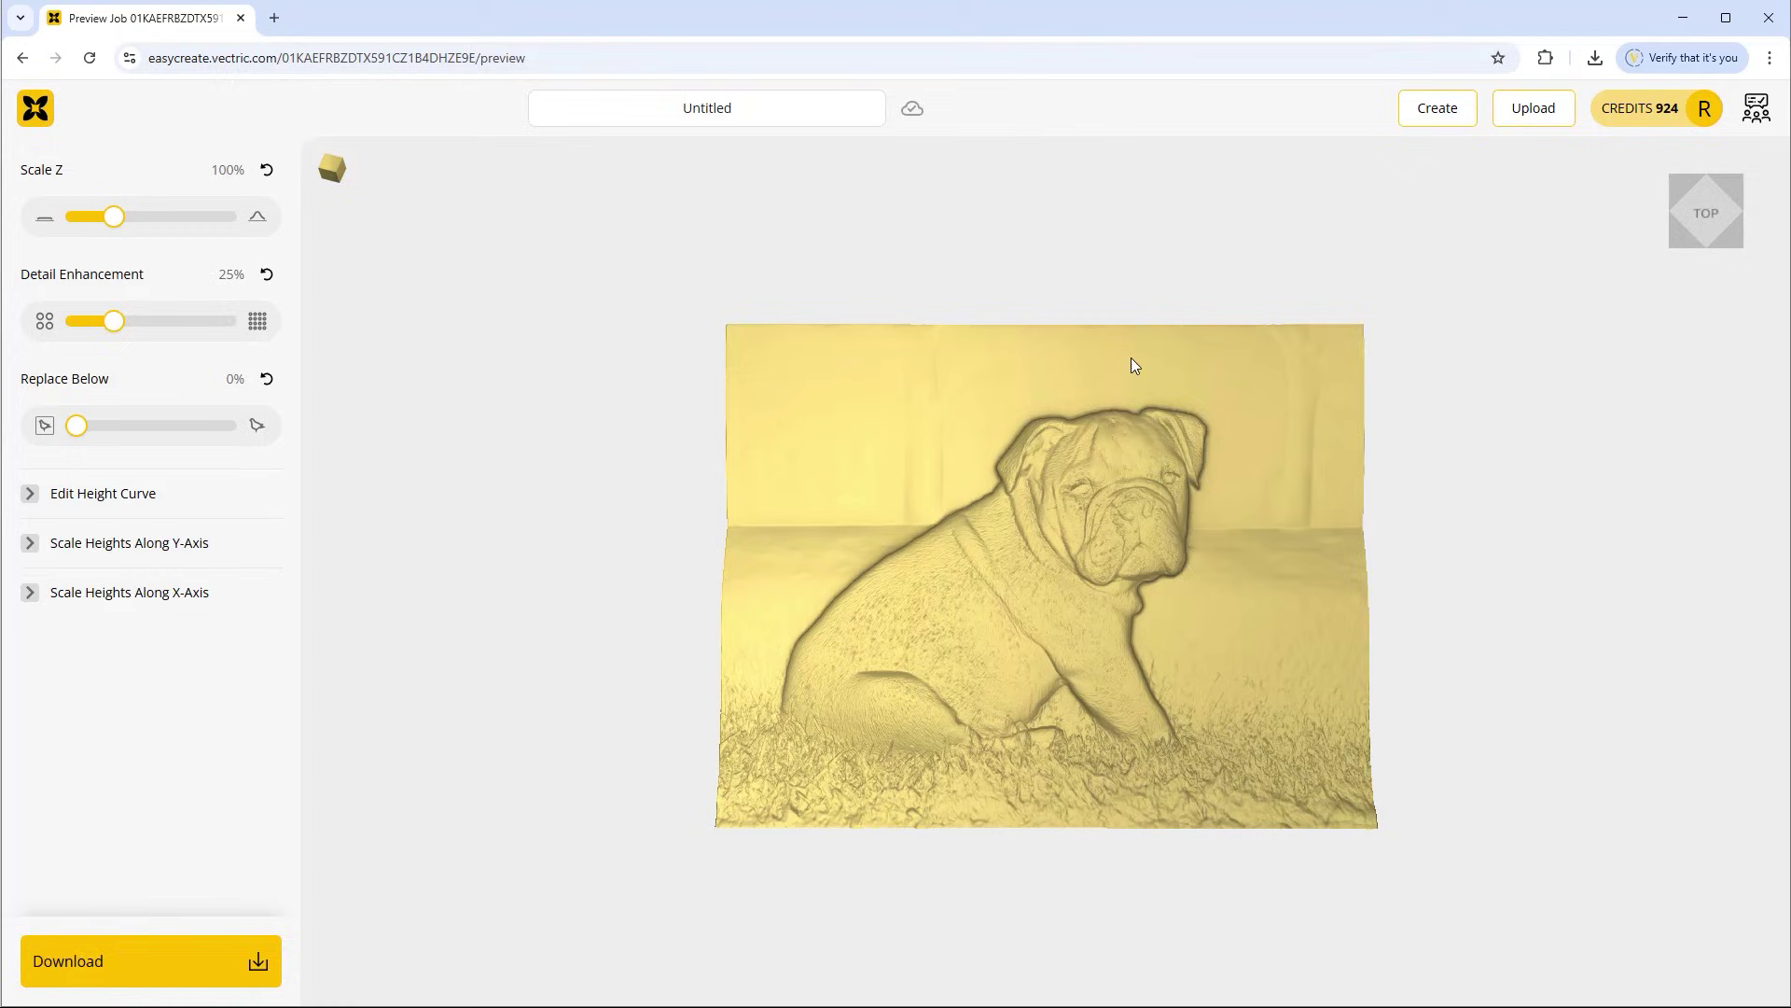
Preview the relief in pinkish wood, light wood, dark walnut and gold, then choose a custom orange colour
click(332, 169)
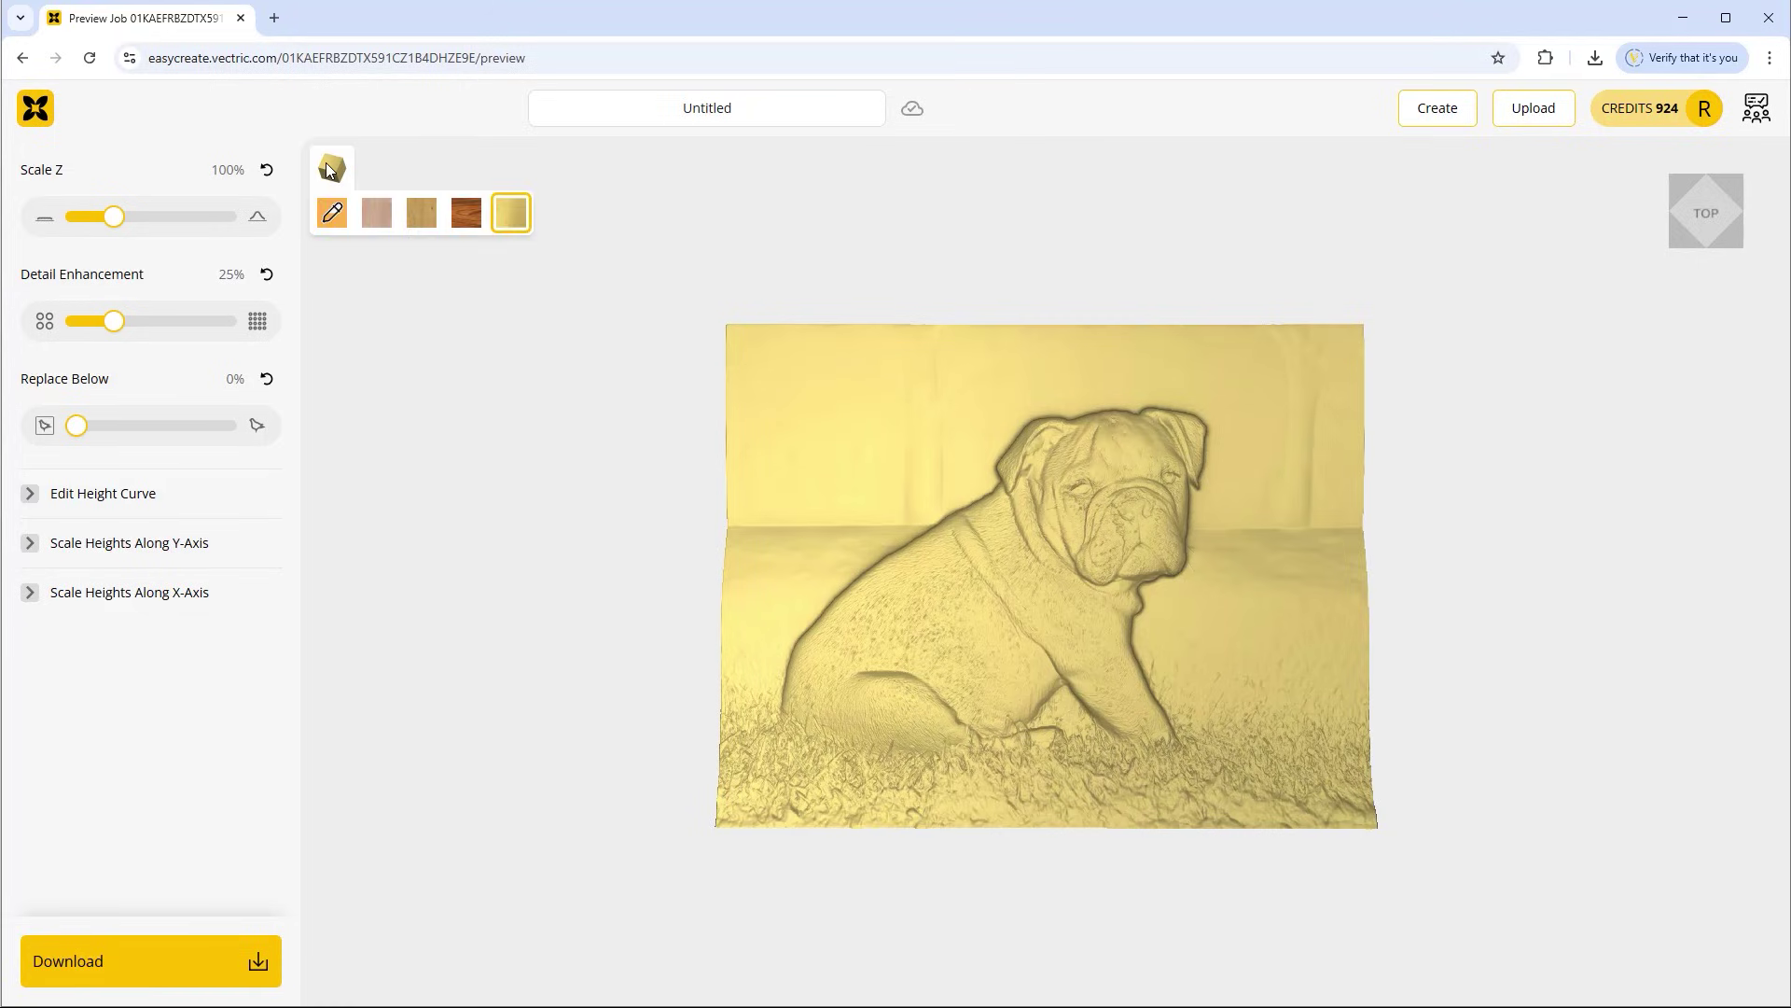
click(331, 217)
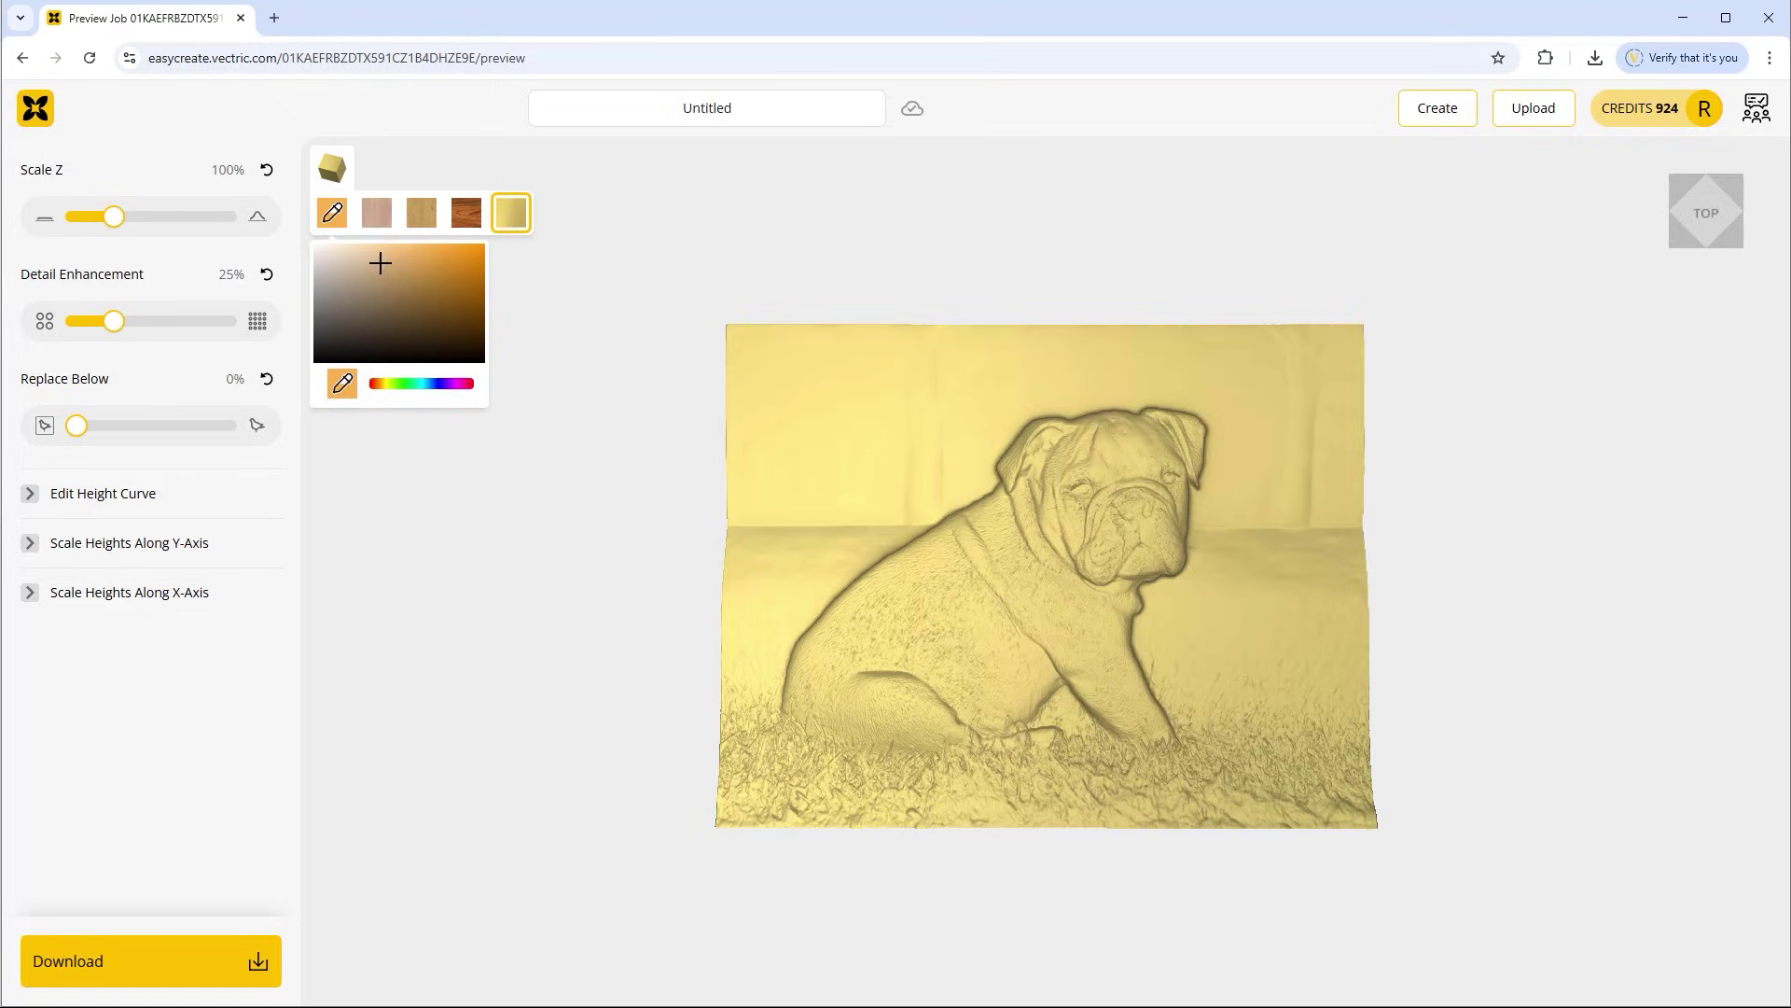
click(376, 219)
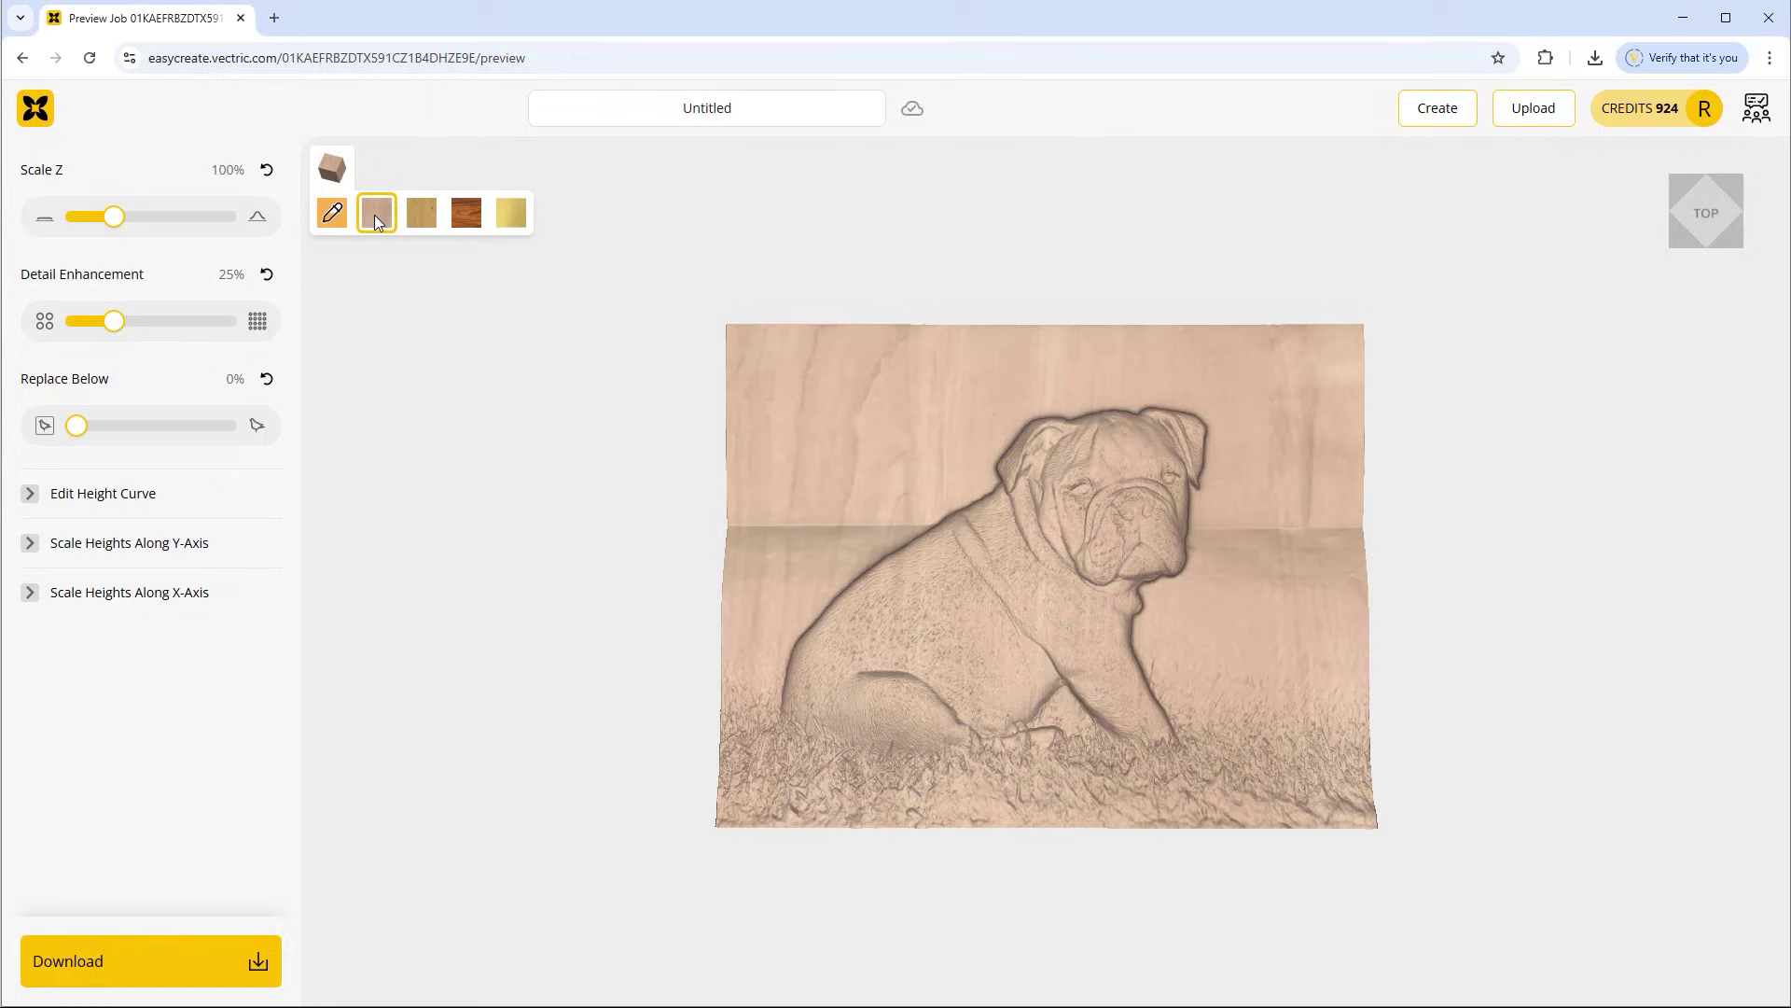
click(420, 215)
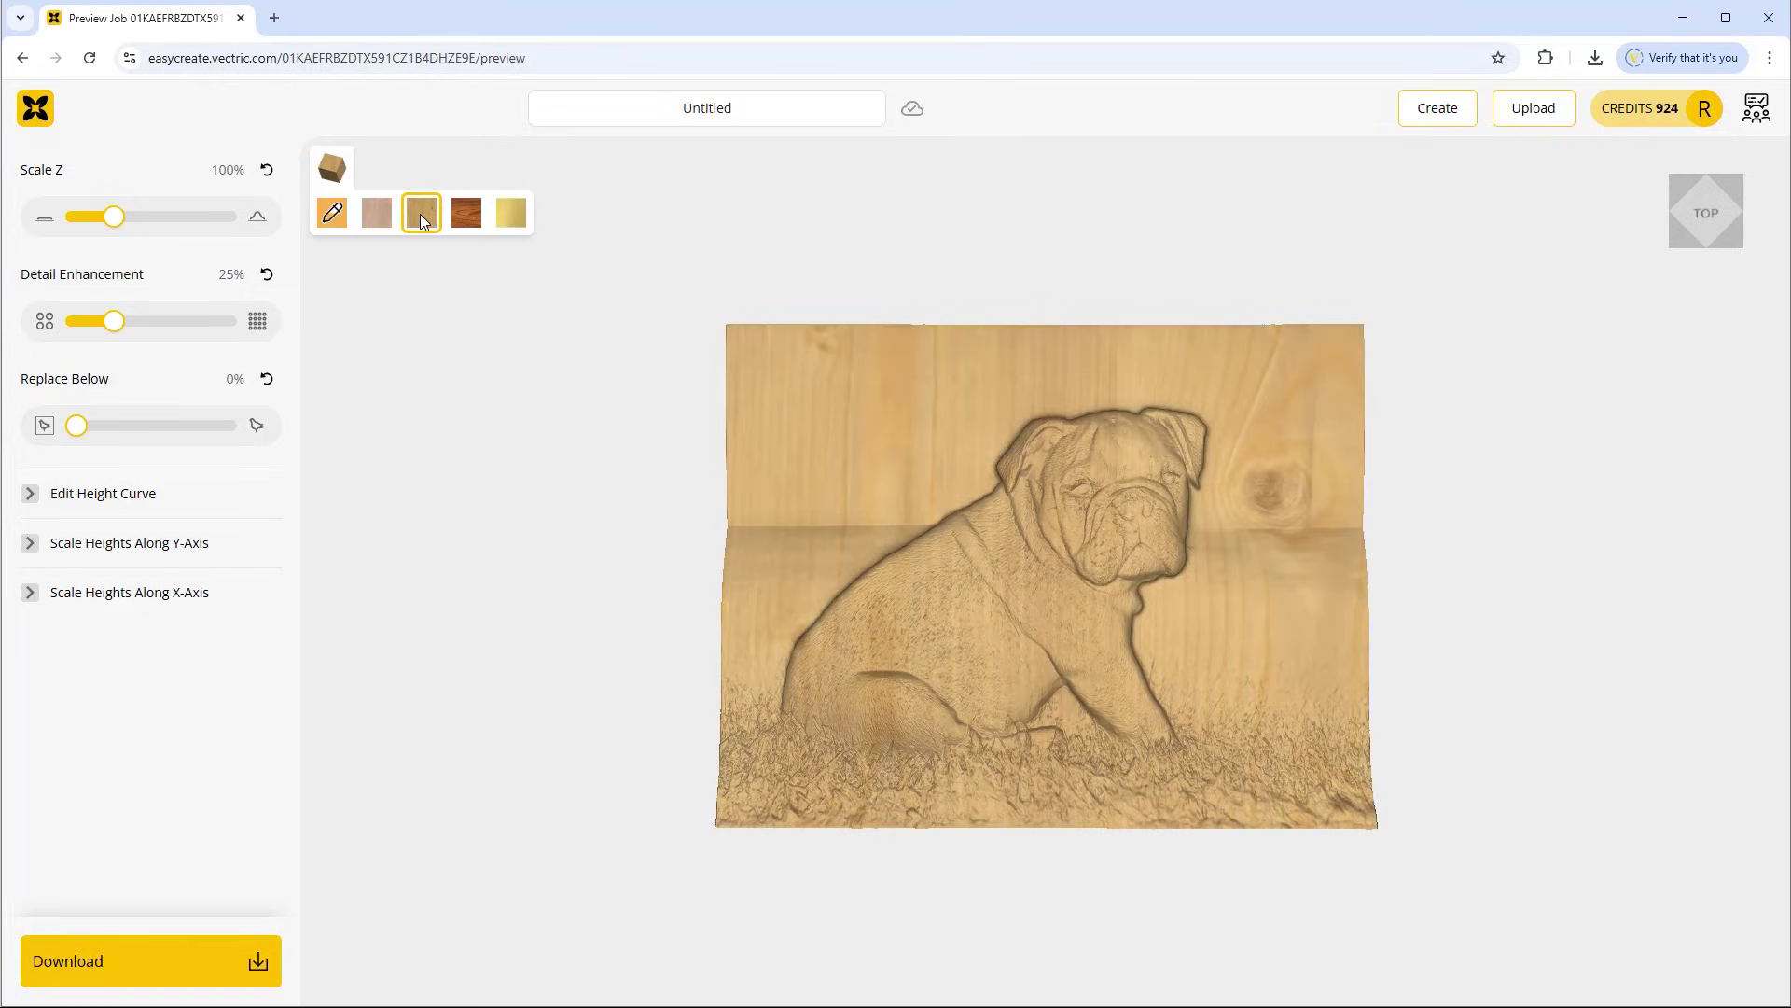
click(472, 211)
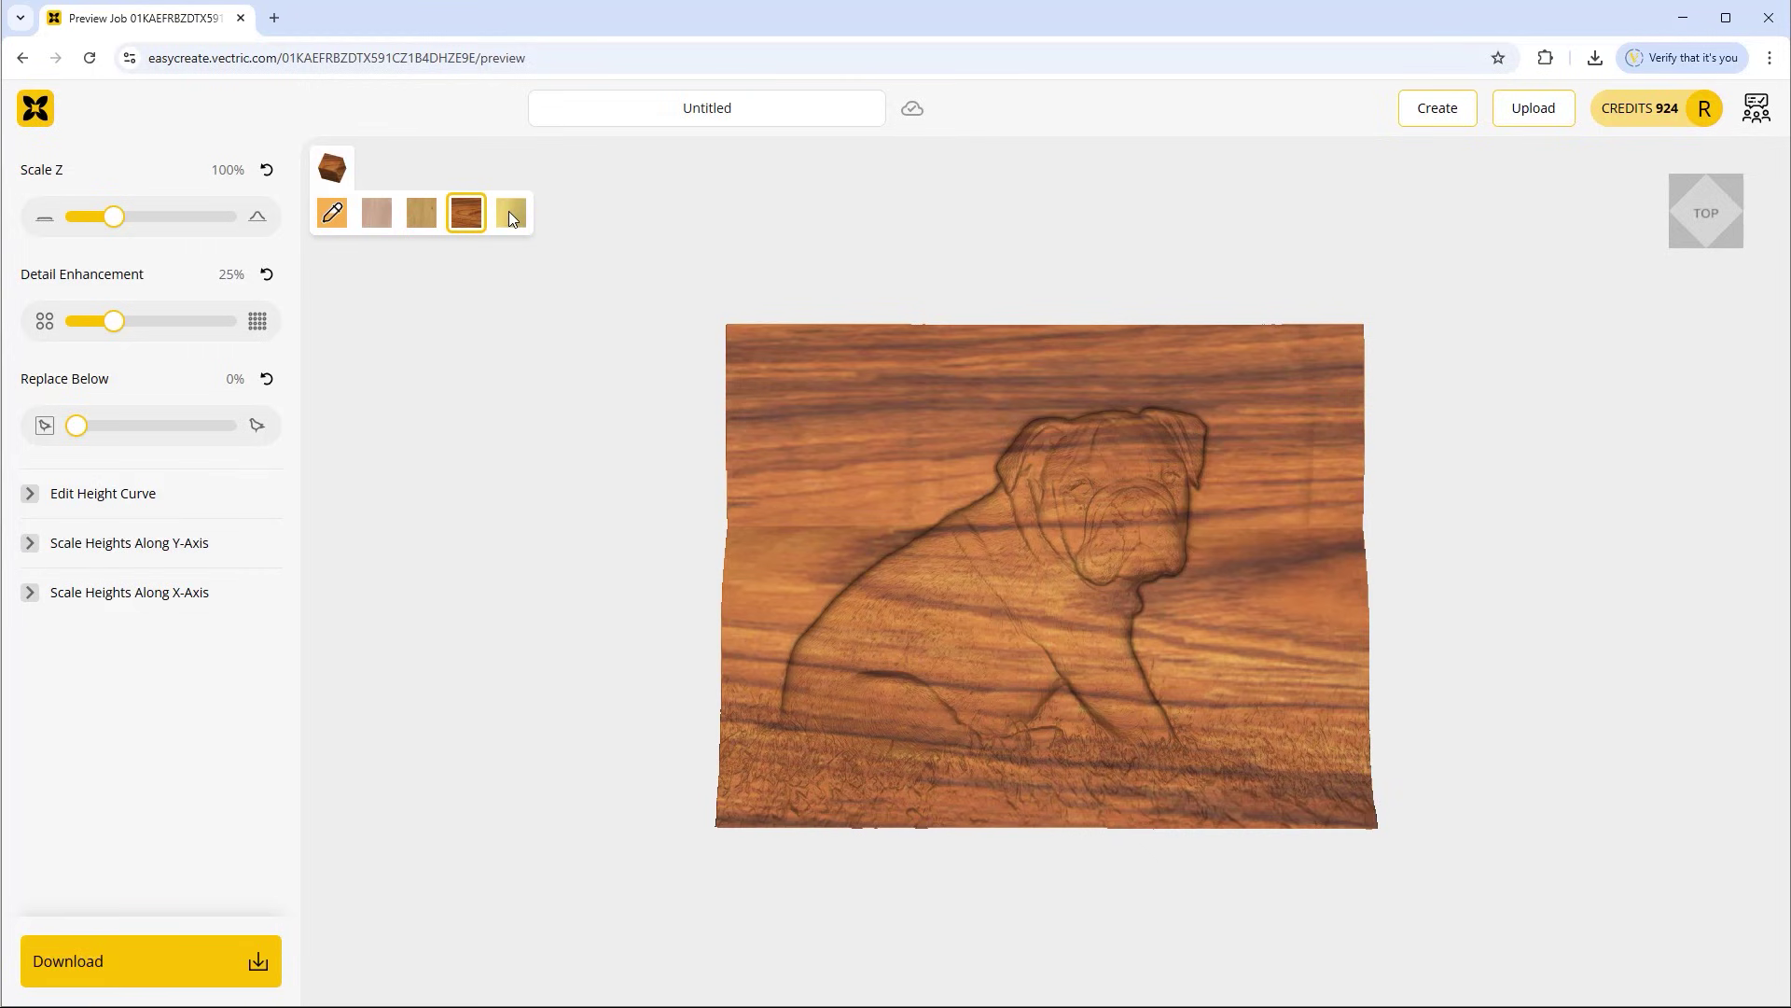
click(511, 214)
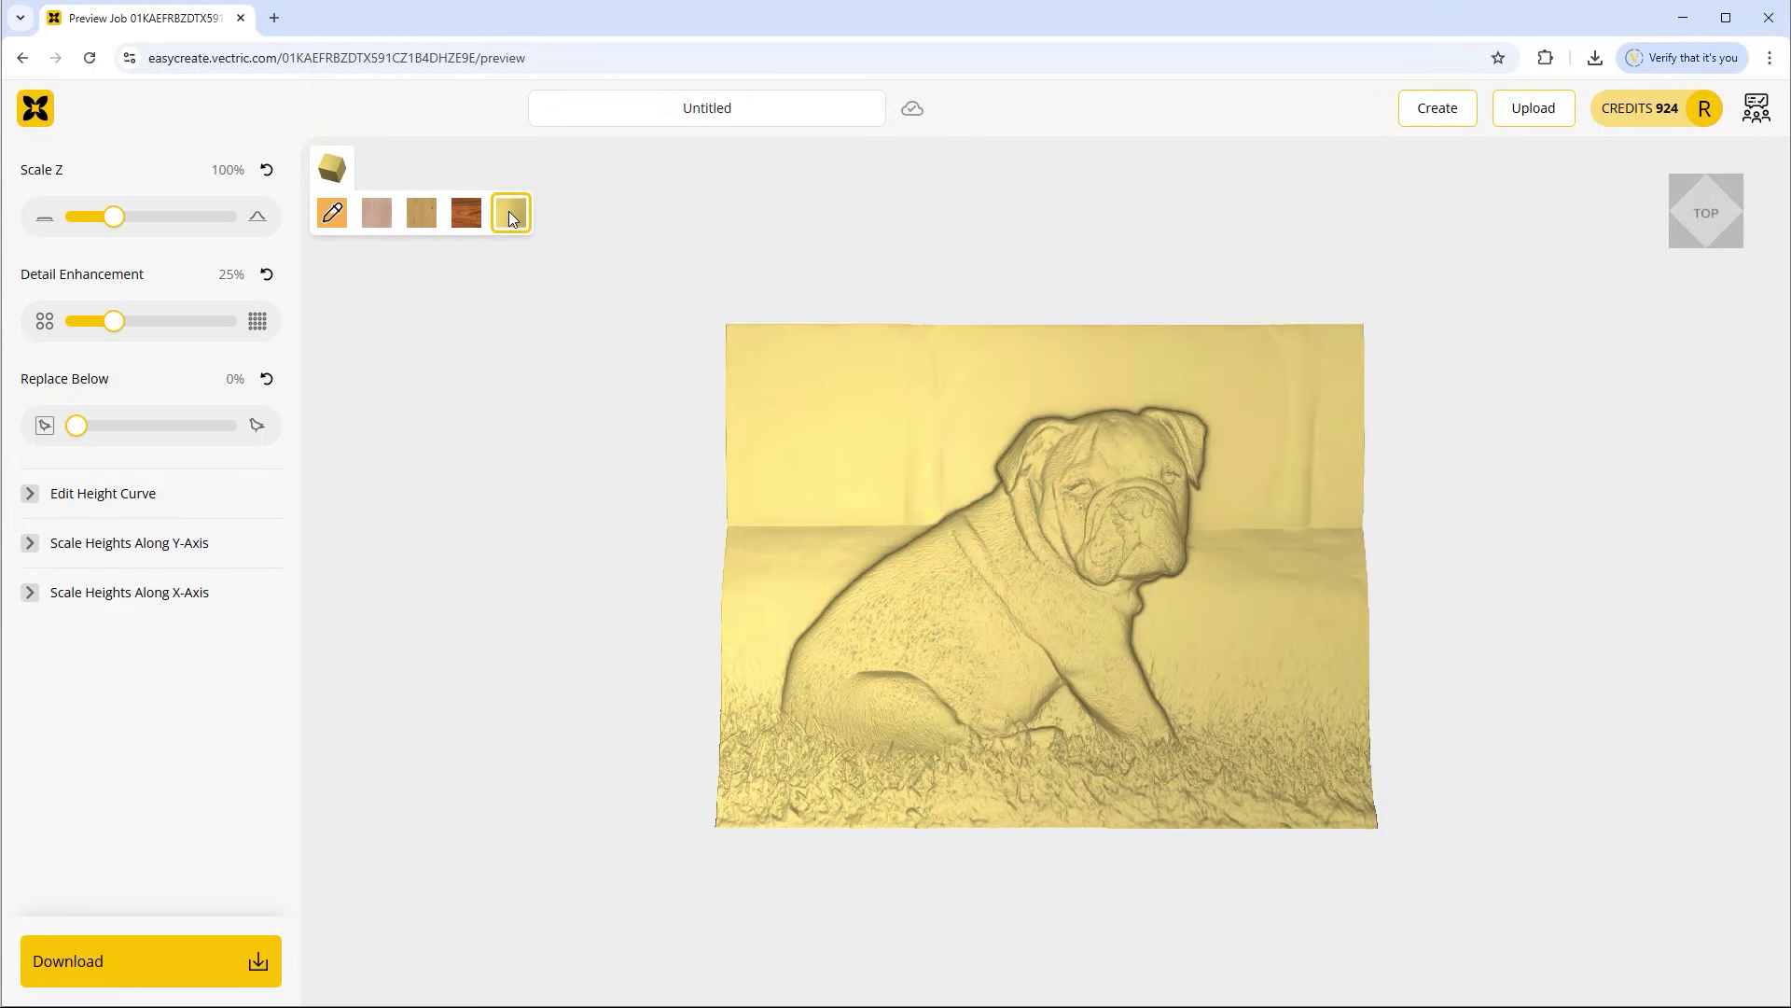
click(342, 215)
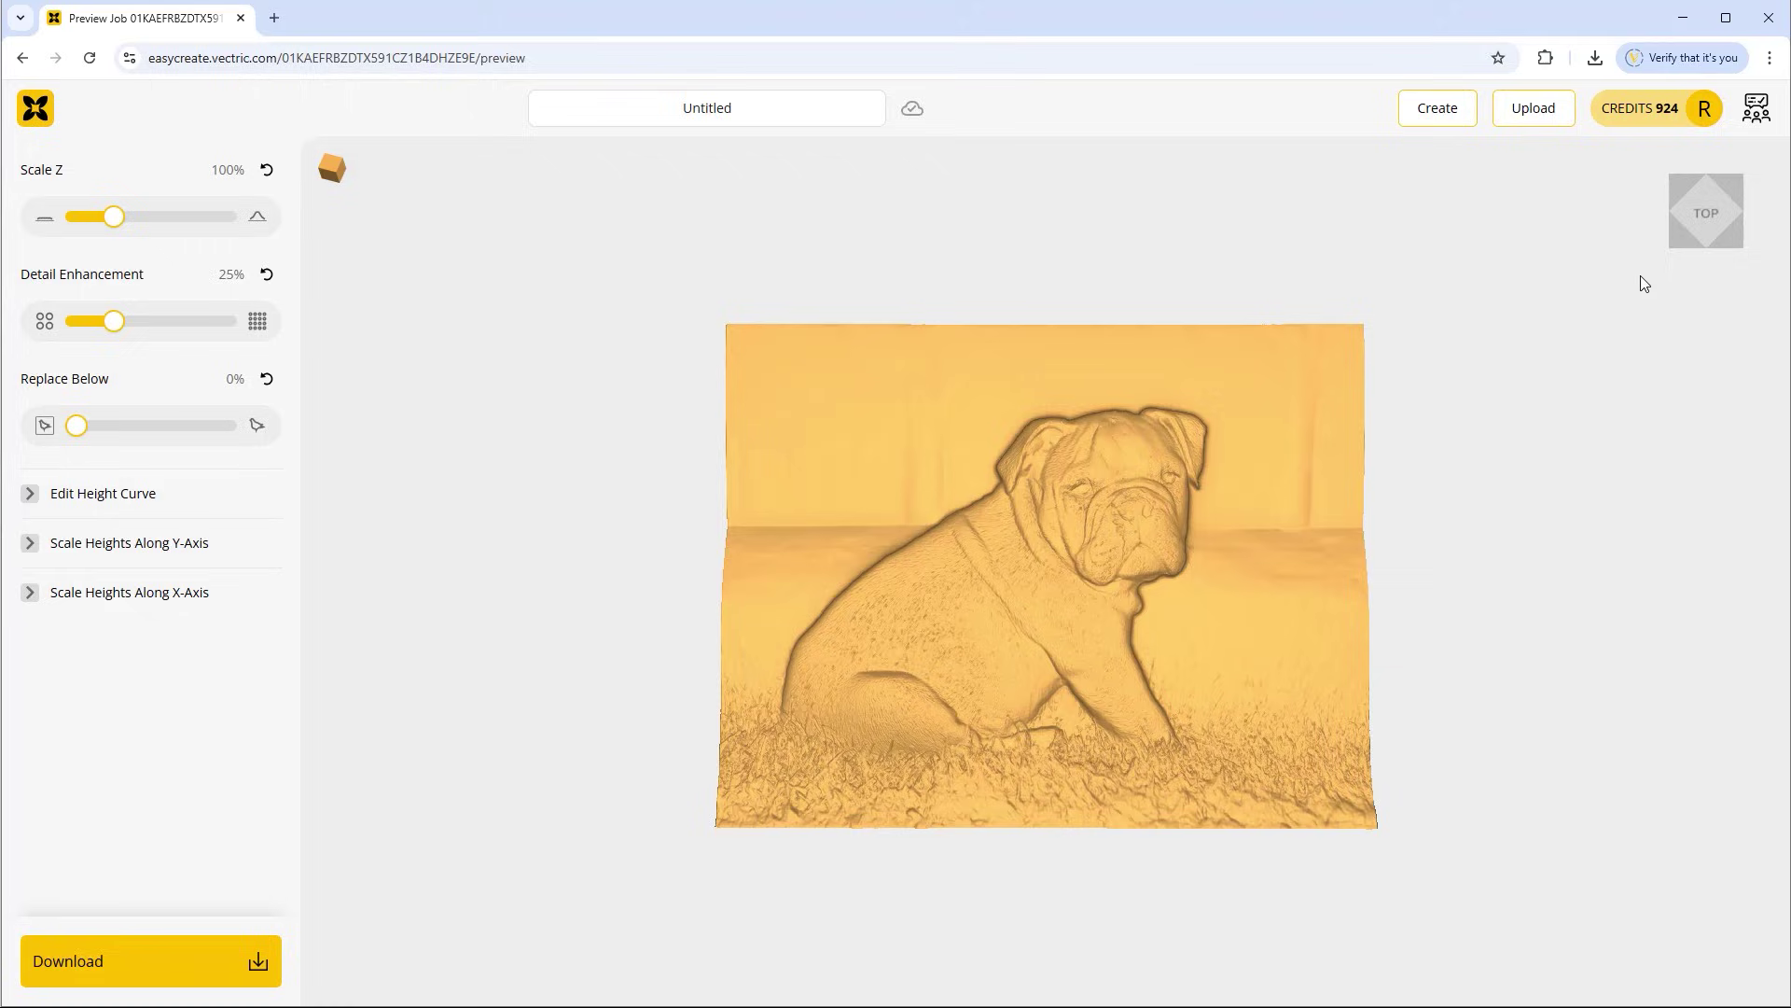
click(1677, 240)
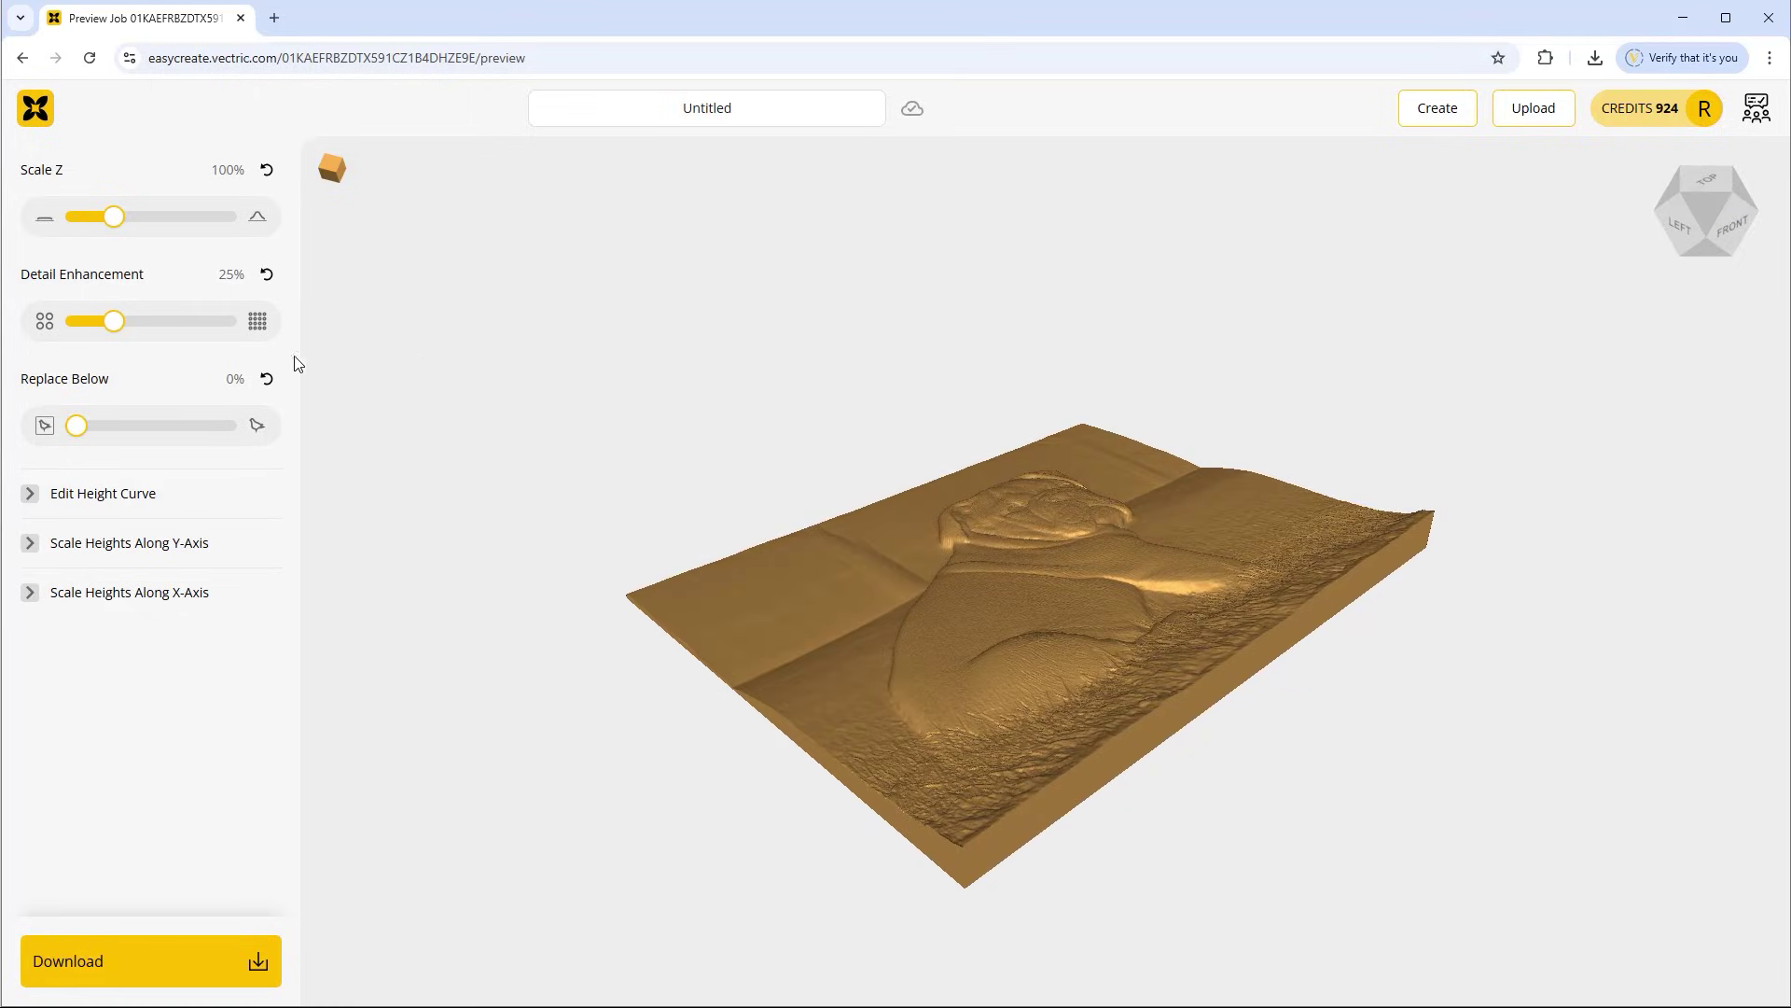
drag(116, 213, 265, 229)
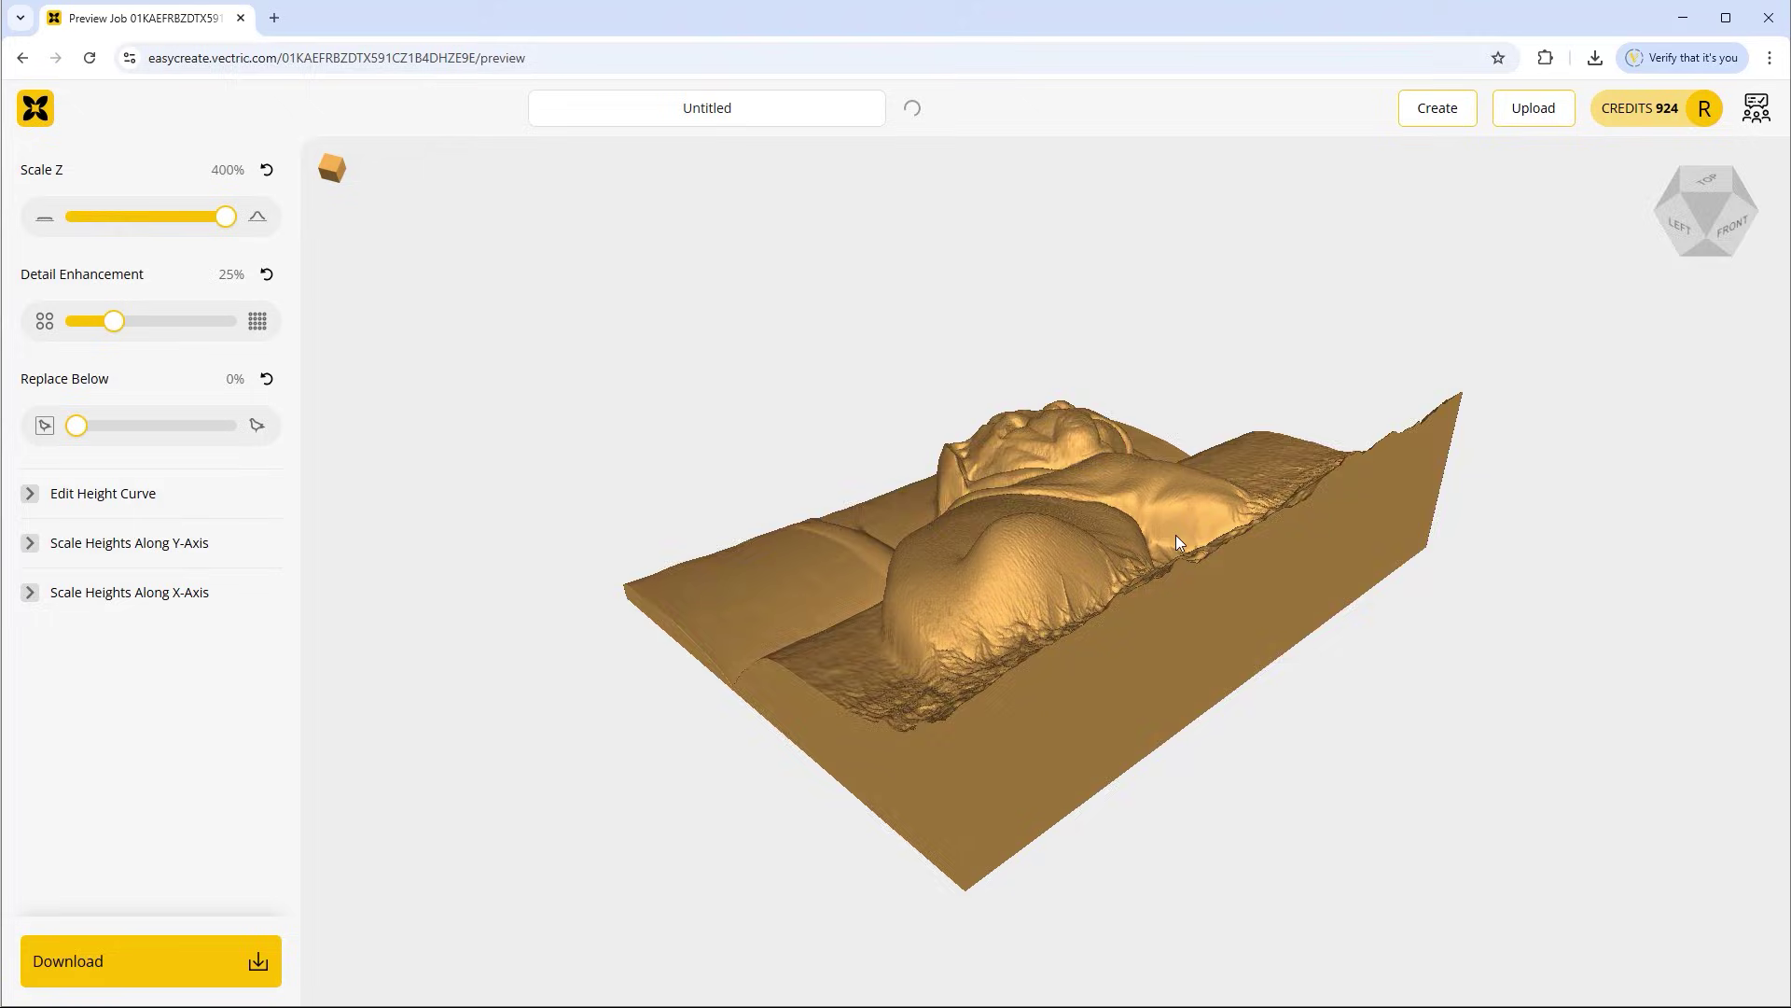
drag(1175, 535, 588, 439)
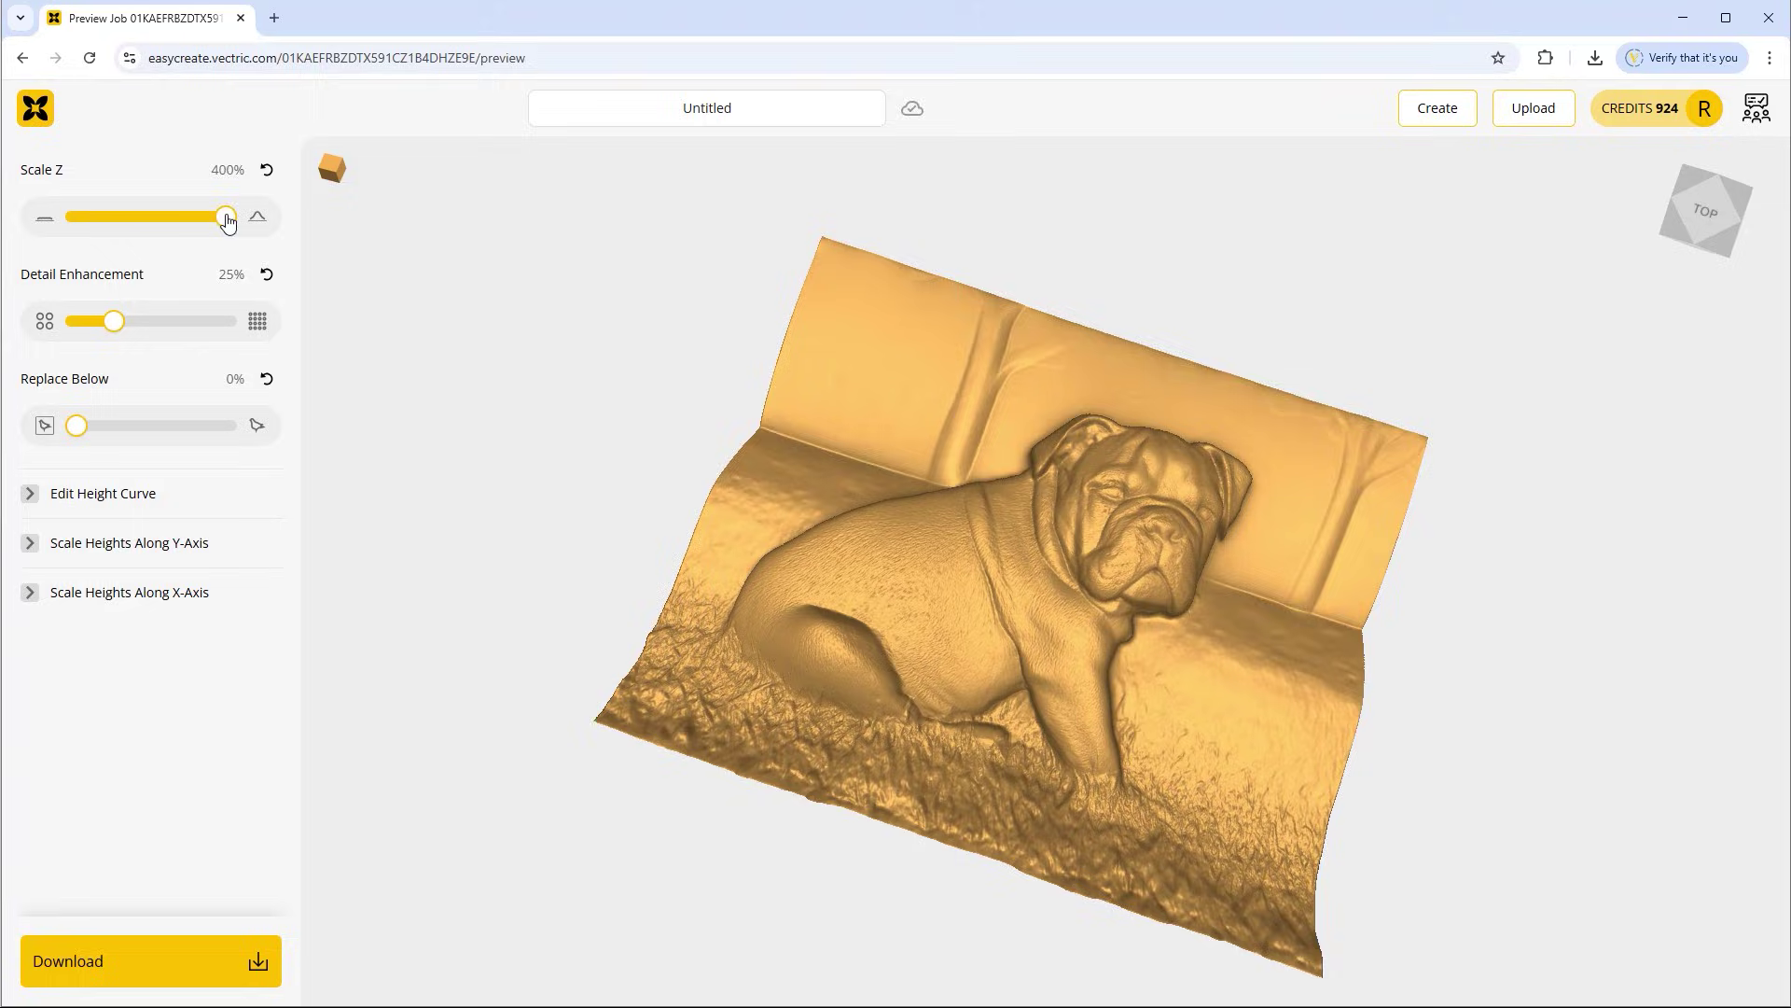
drag(226, 217, 14, 245)
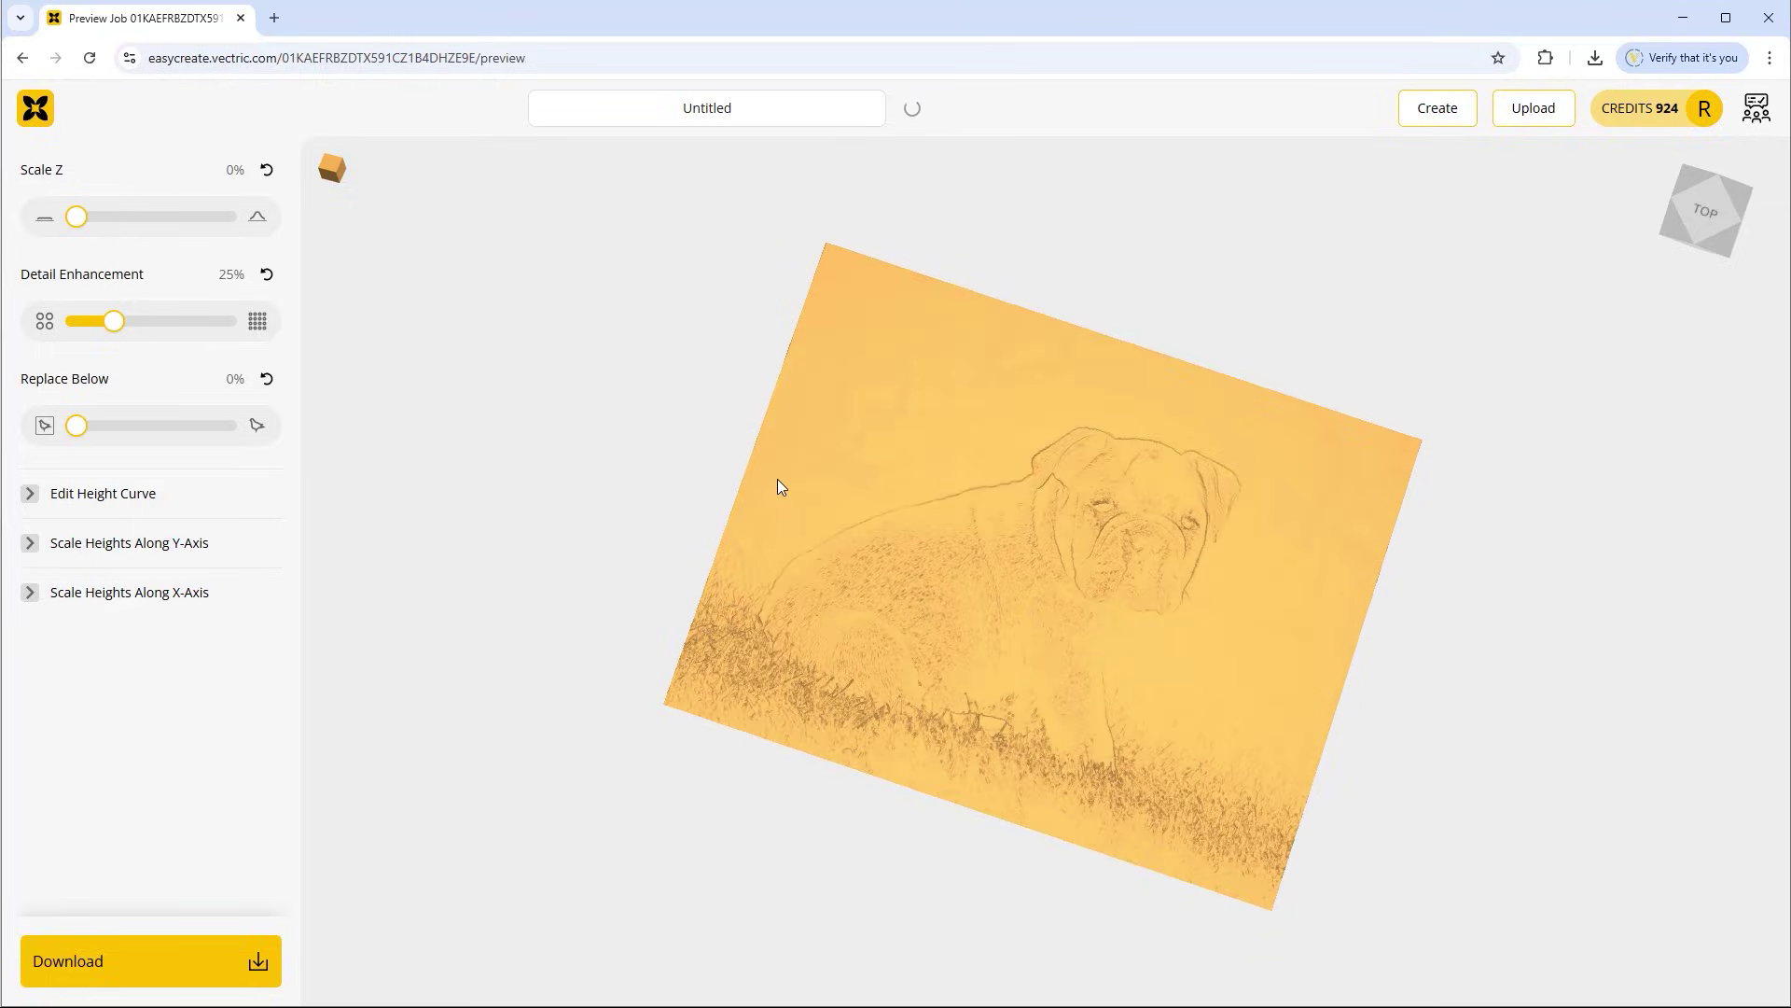
drag(778, 483, 961, 661)
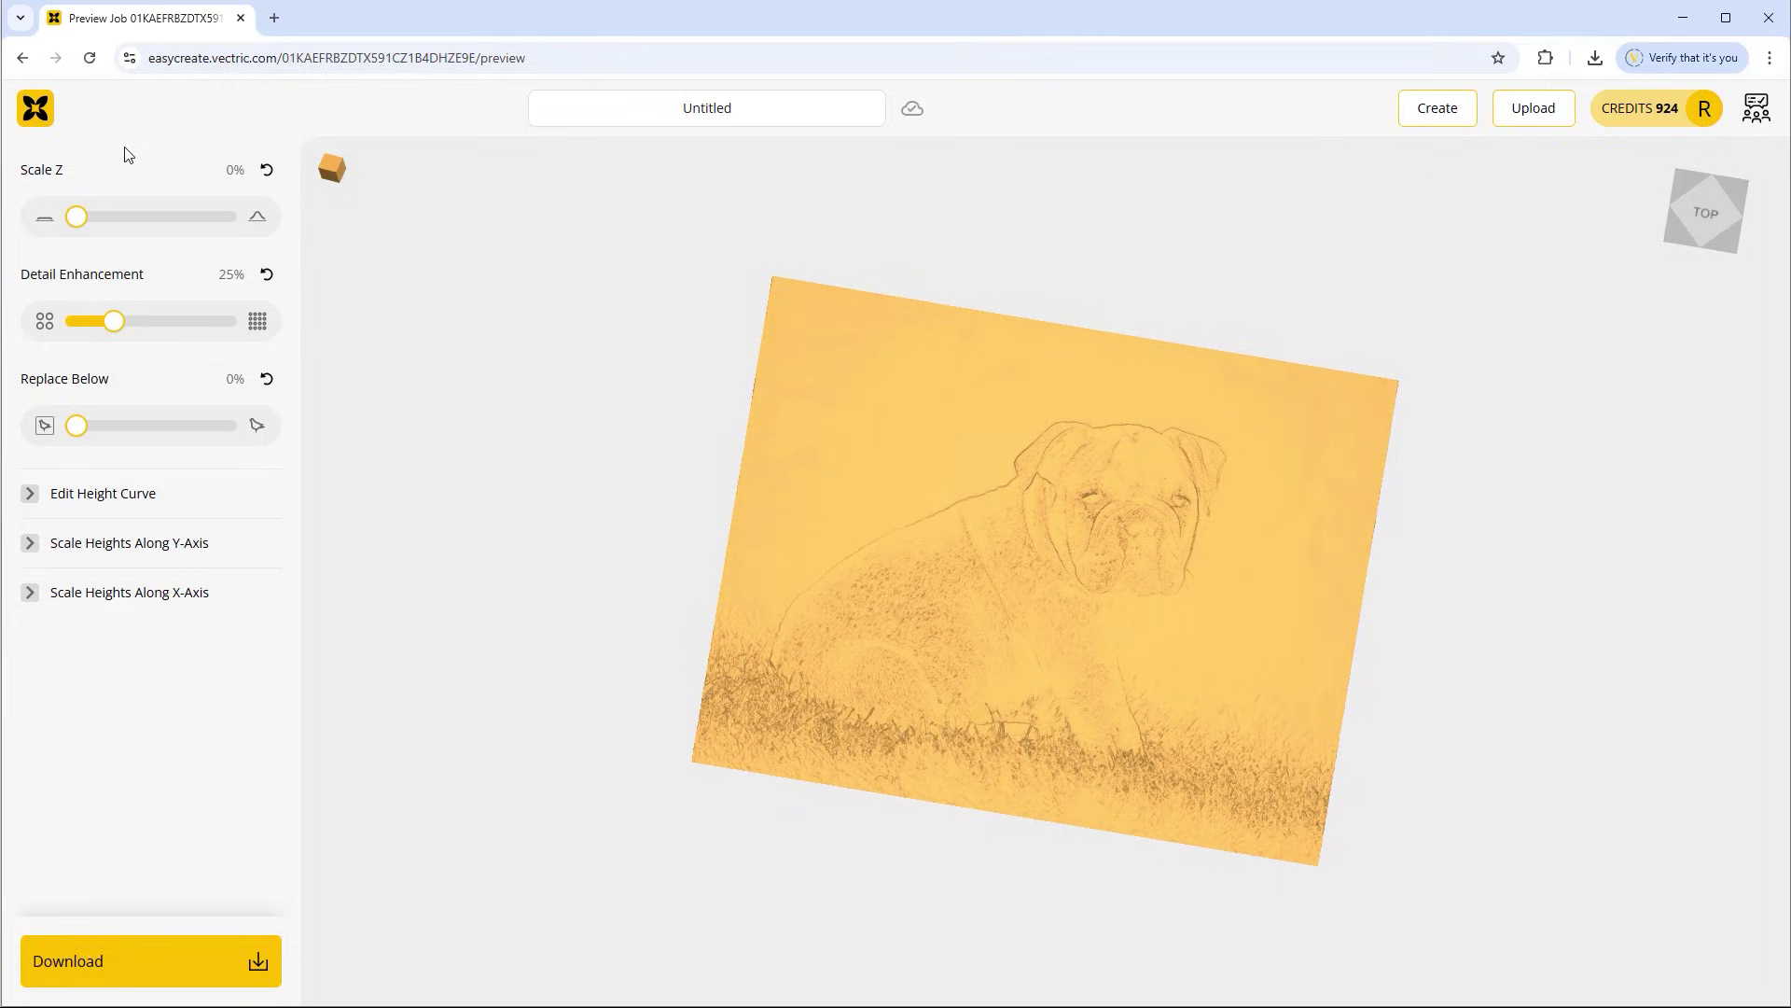
click(267, 171)
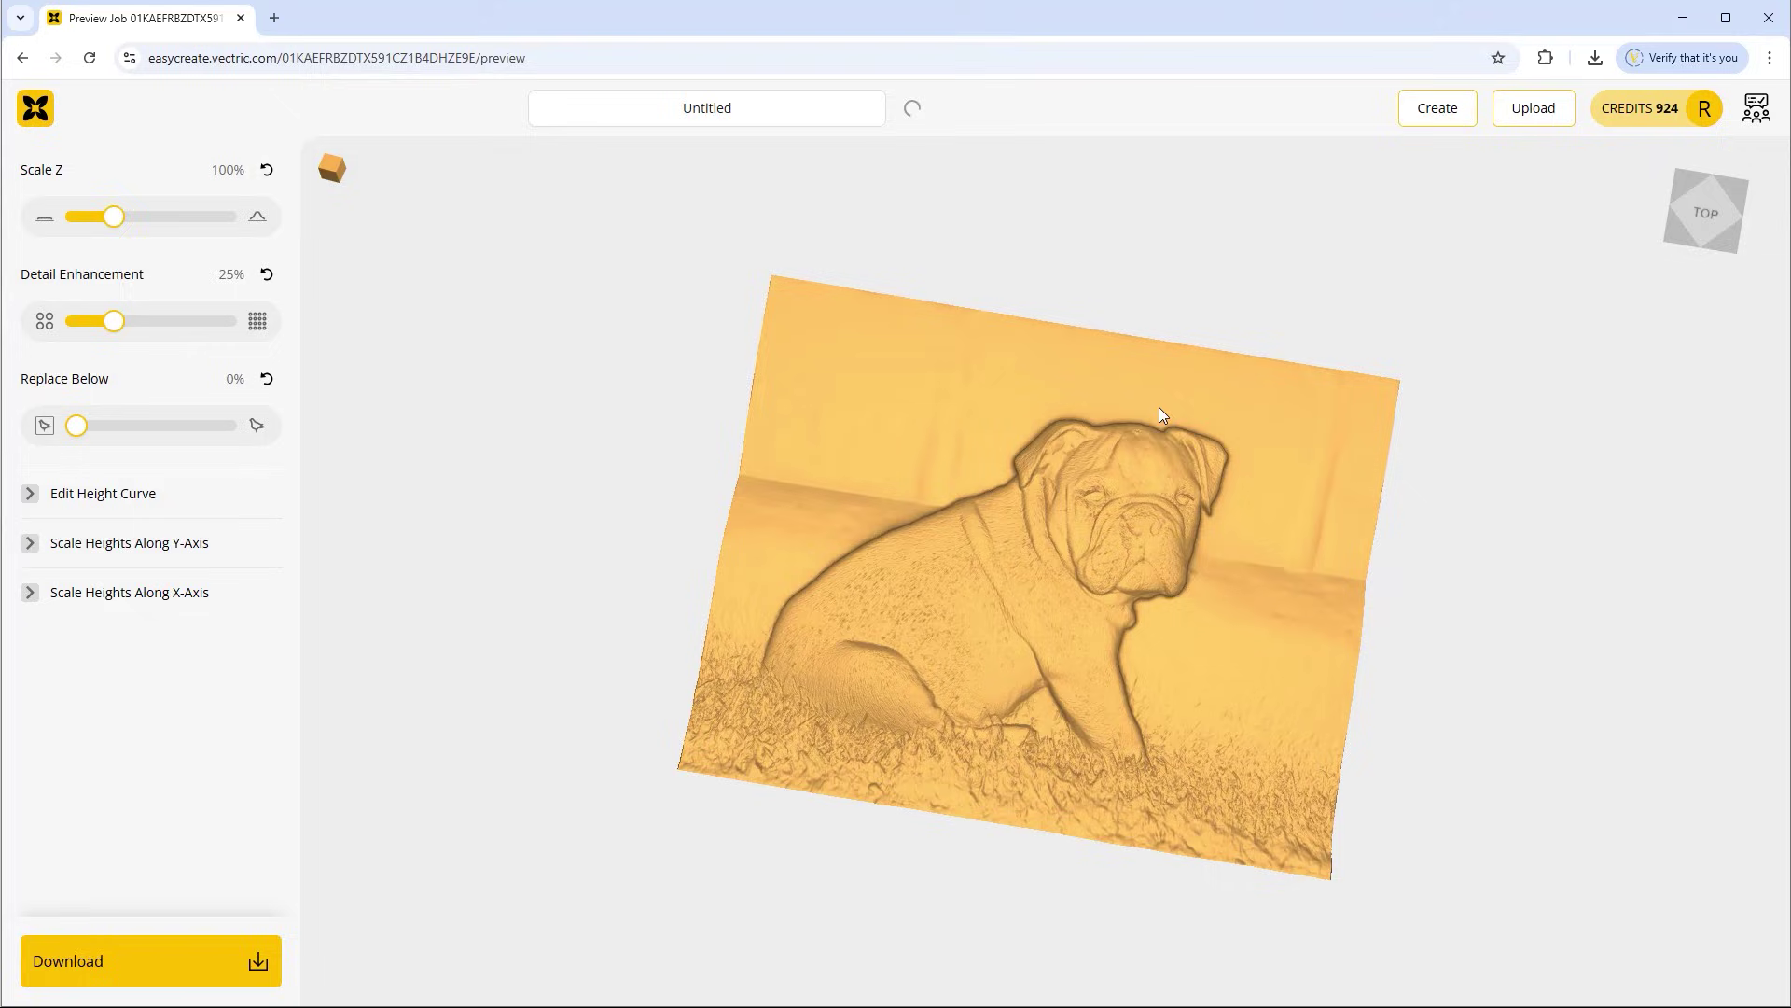
drag(854, 498, 452, 472)
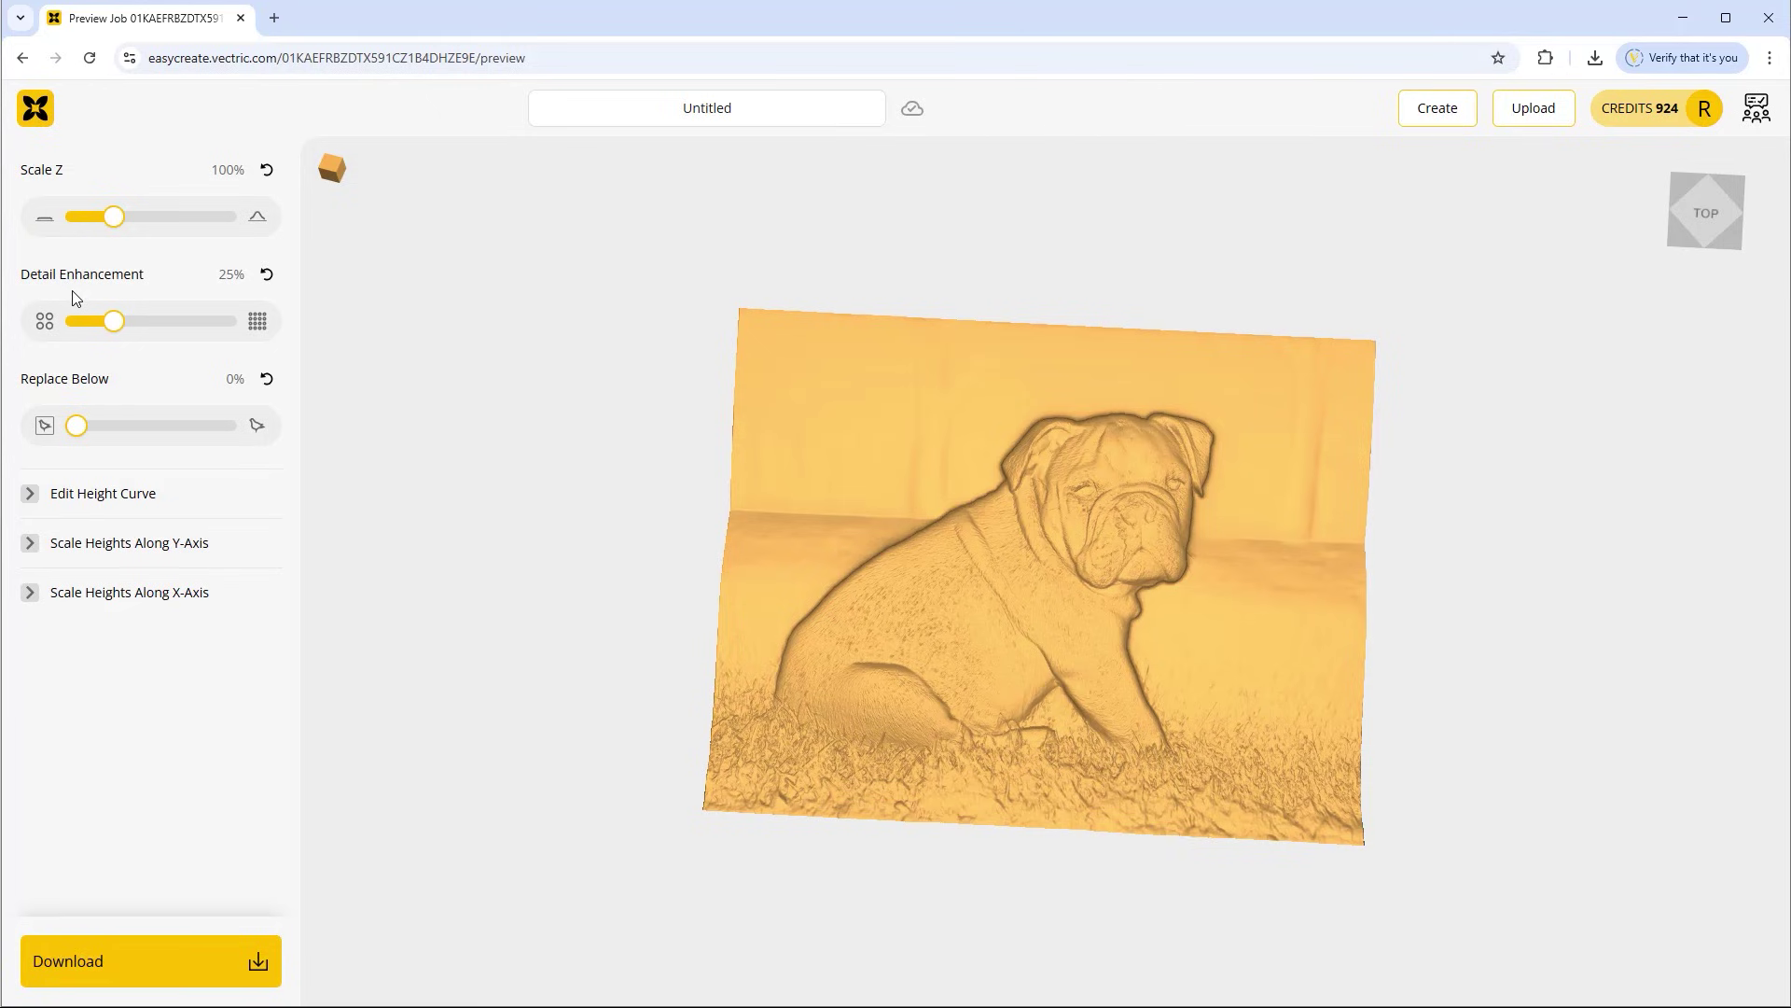
drag(112, 323, 28, 339)
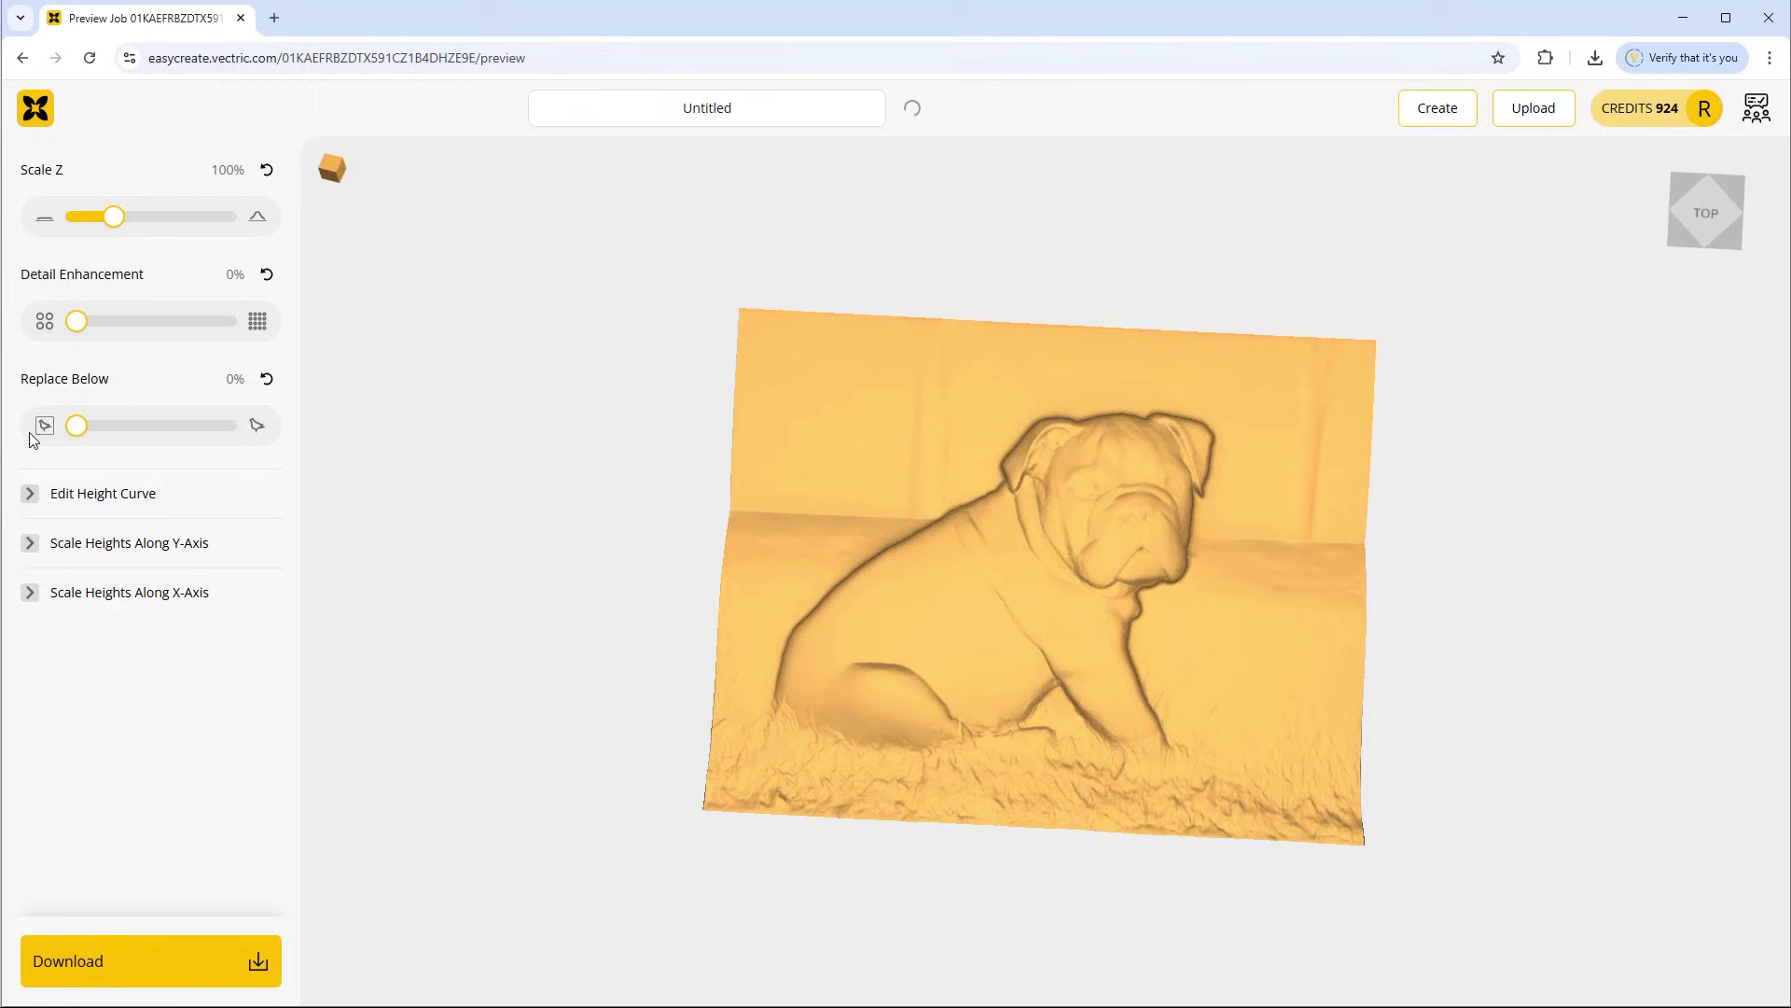
click(268, 276)
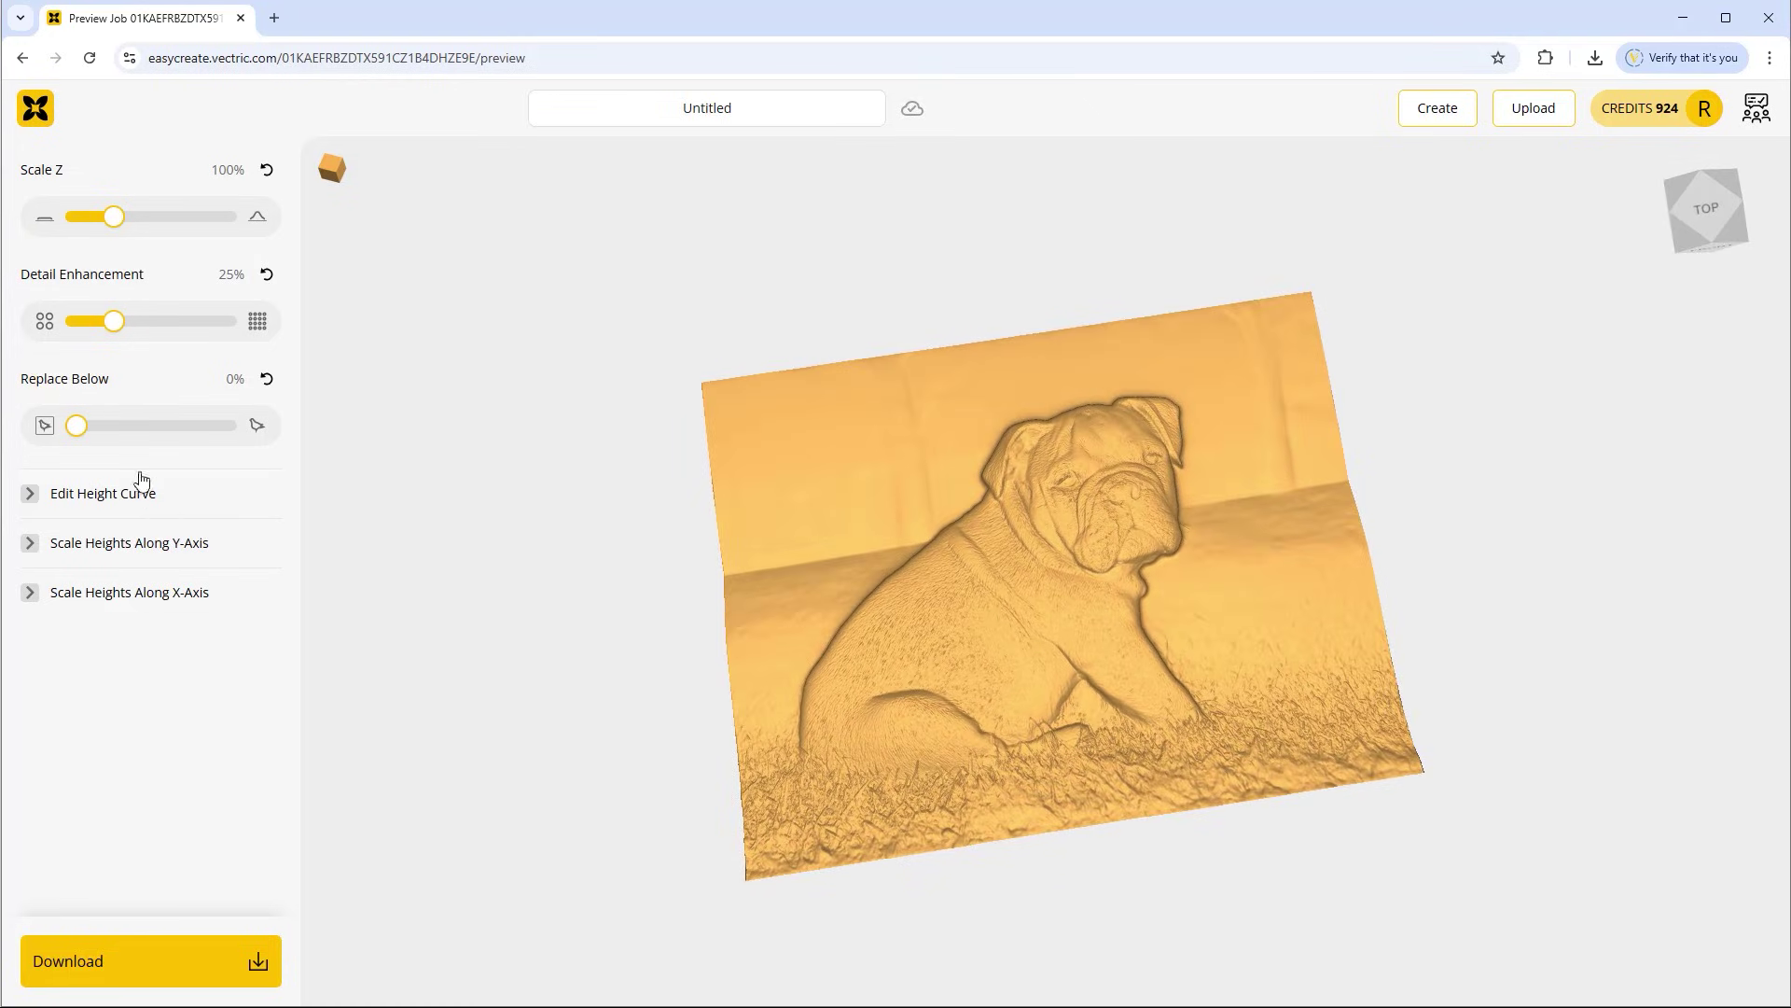
Set Replace Below to 31% and orbit the relief to check the removed background
drag(78, 429, 132, 467)
drag(1431, 465, 129, 449)
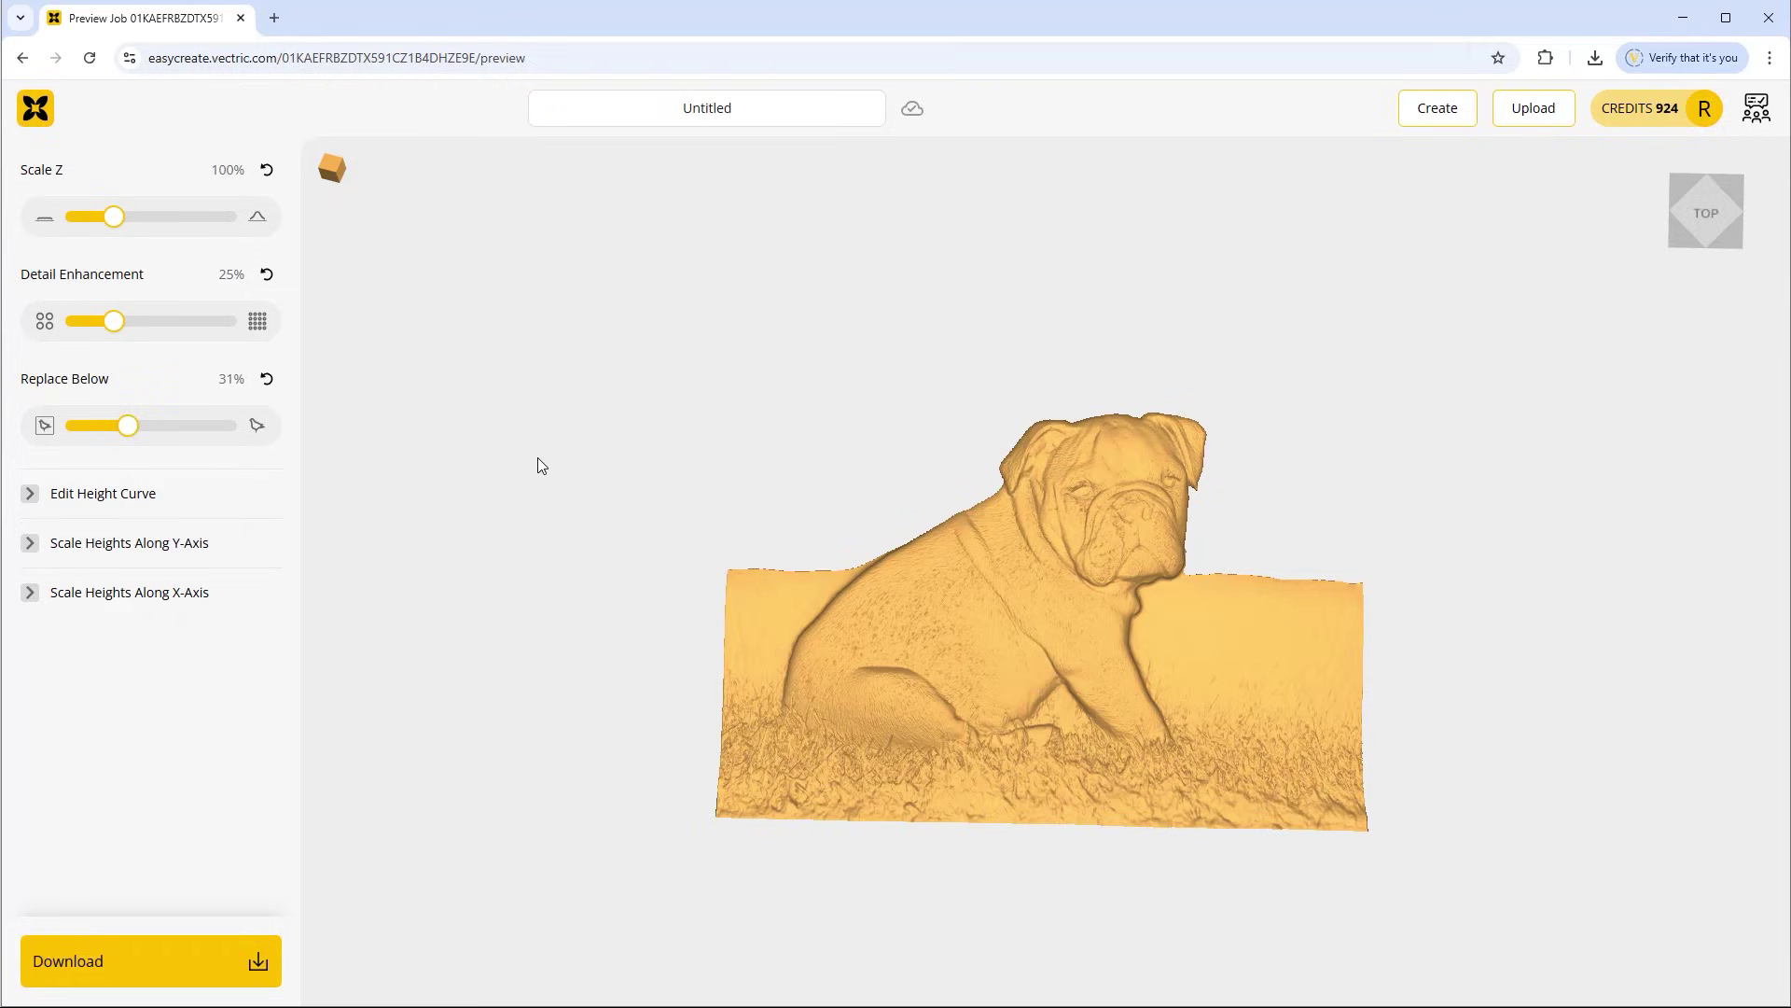
Look at the relief's download options, orbit the view, then return to the EasyCreate home page
click(56, 961)
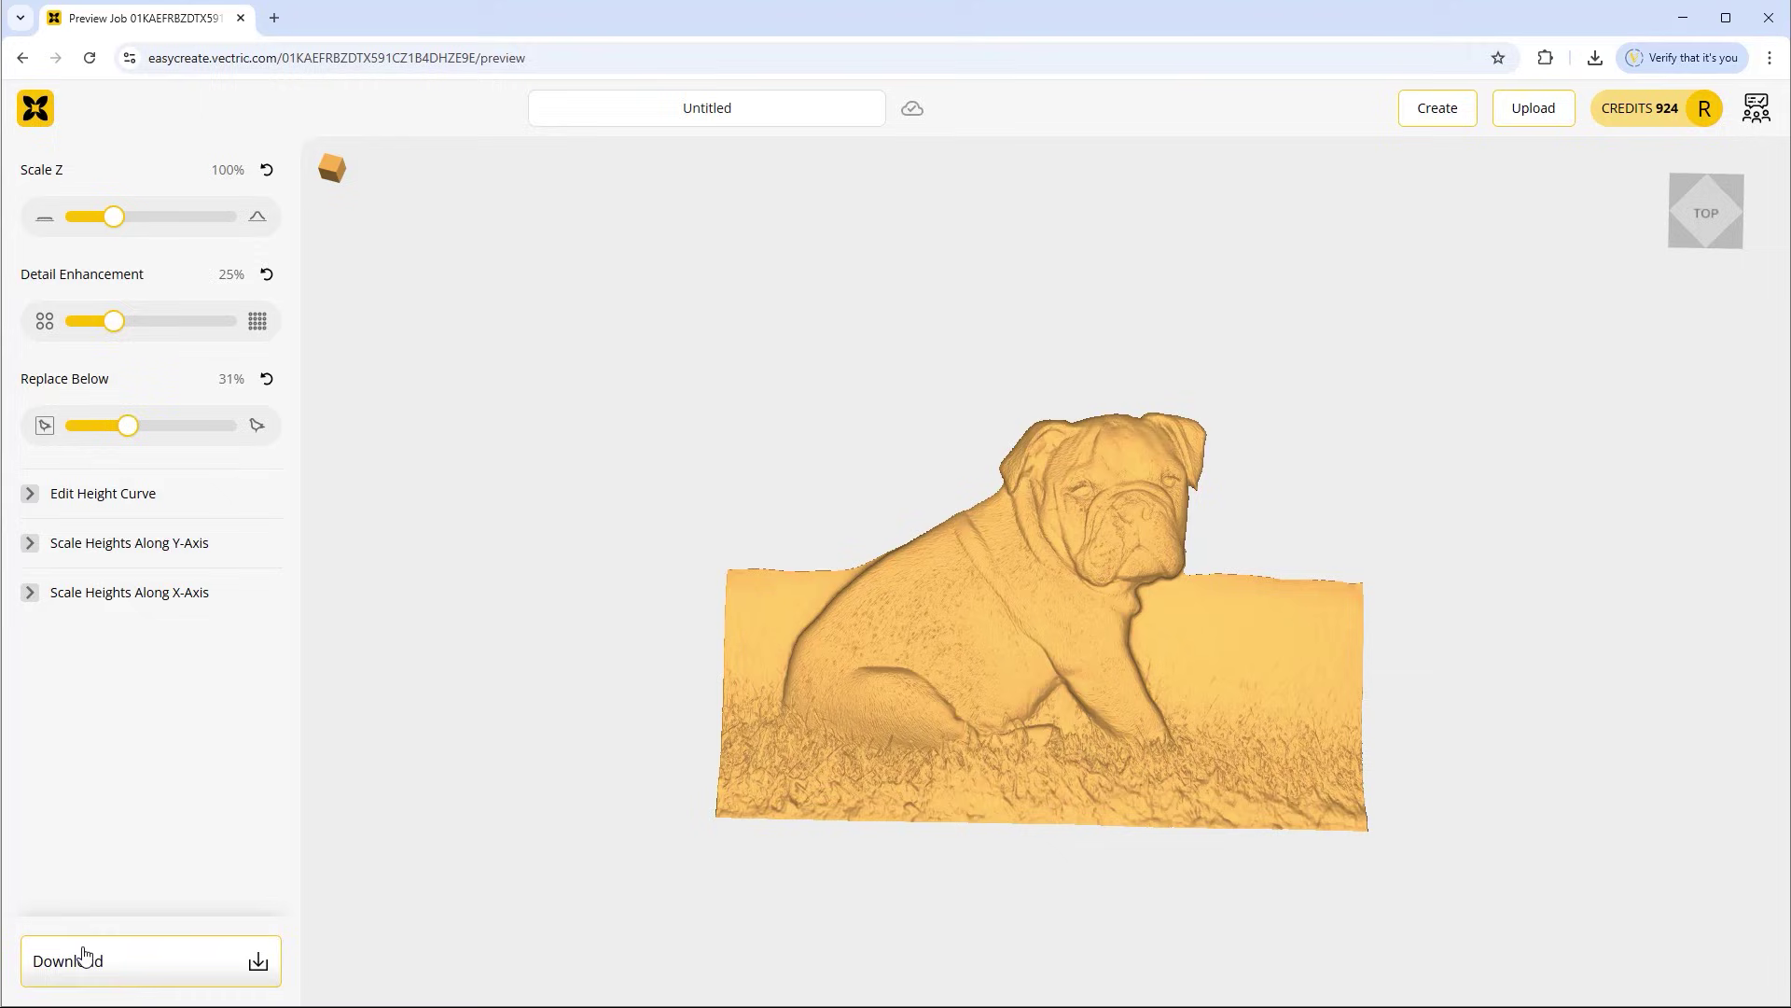
click(104, 954)
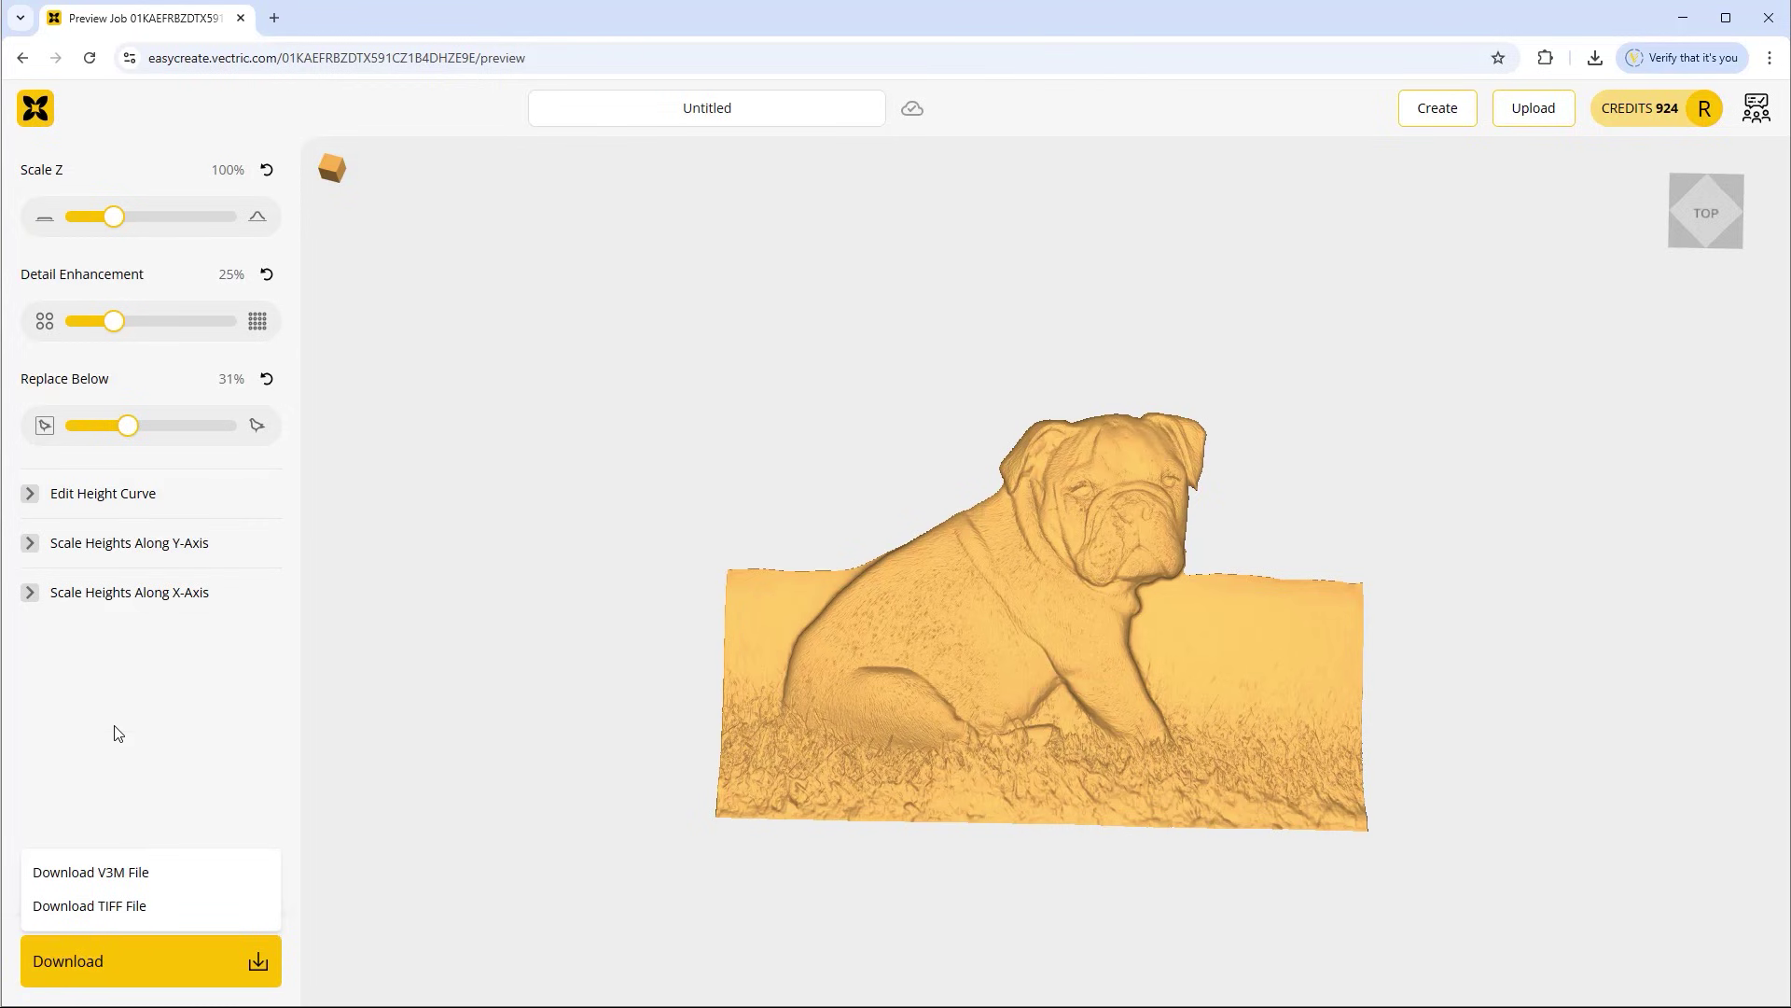
drag(859, 431, 1000, 418)
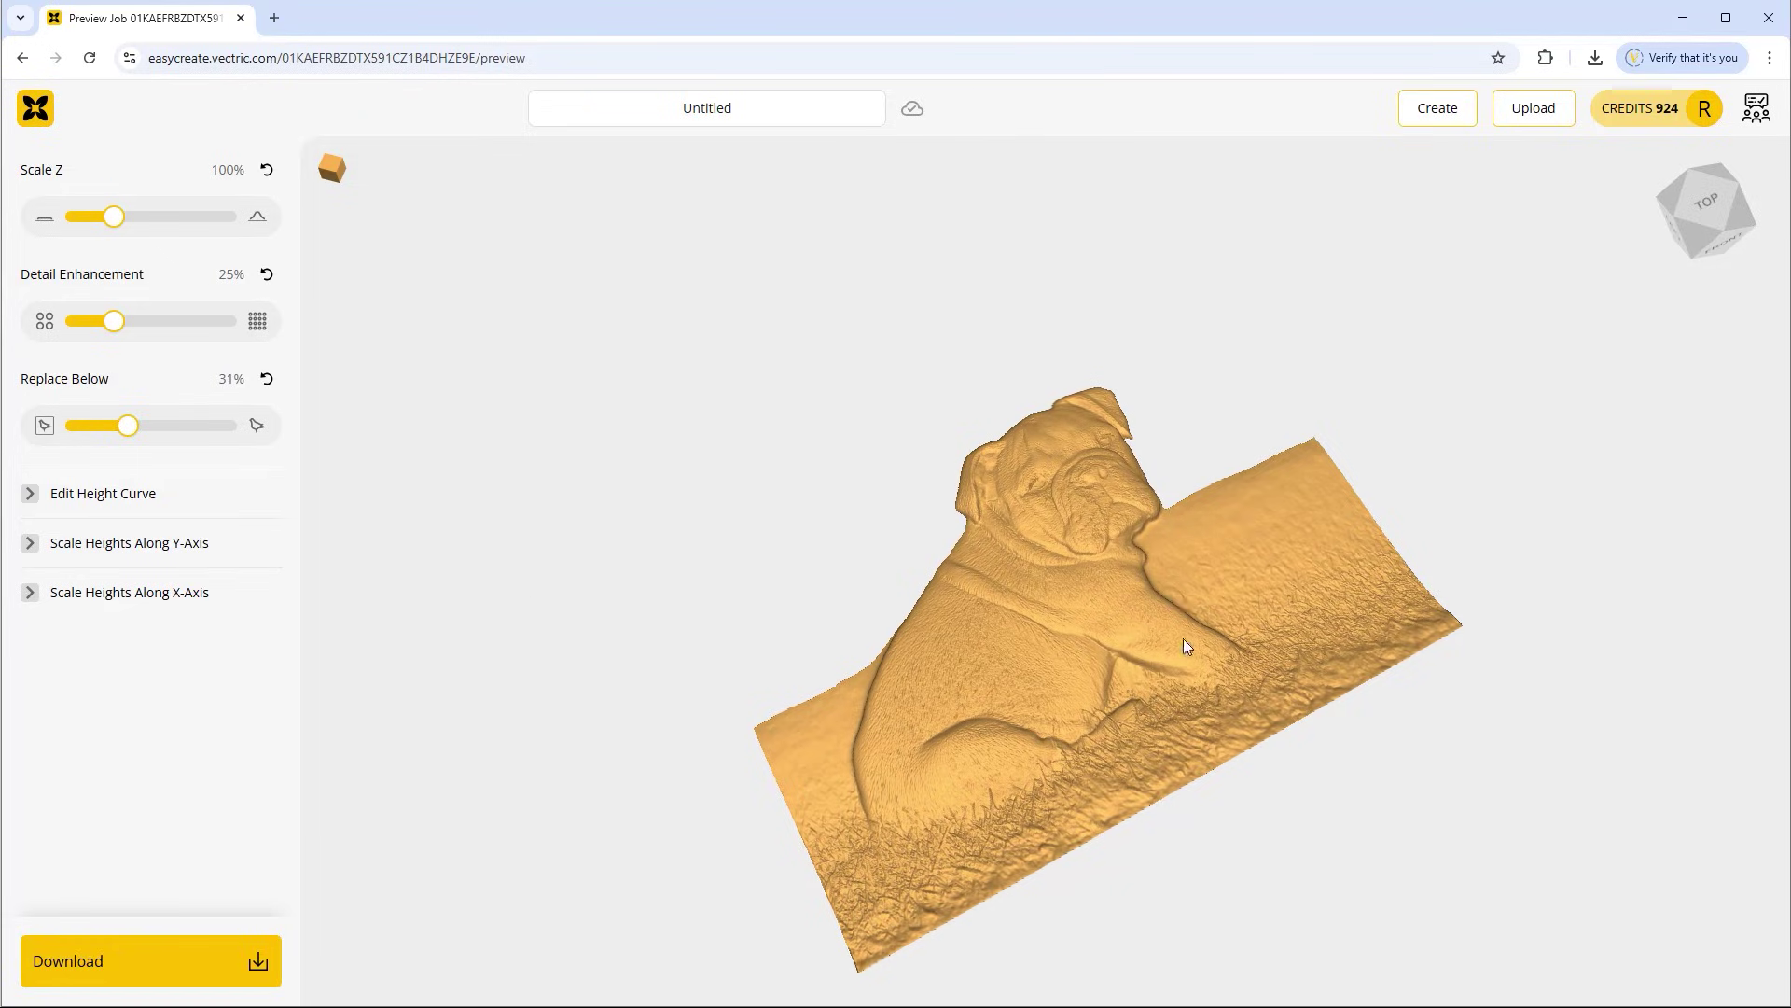
drag(1183, 638, 1010, 709)
click(37, 108)
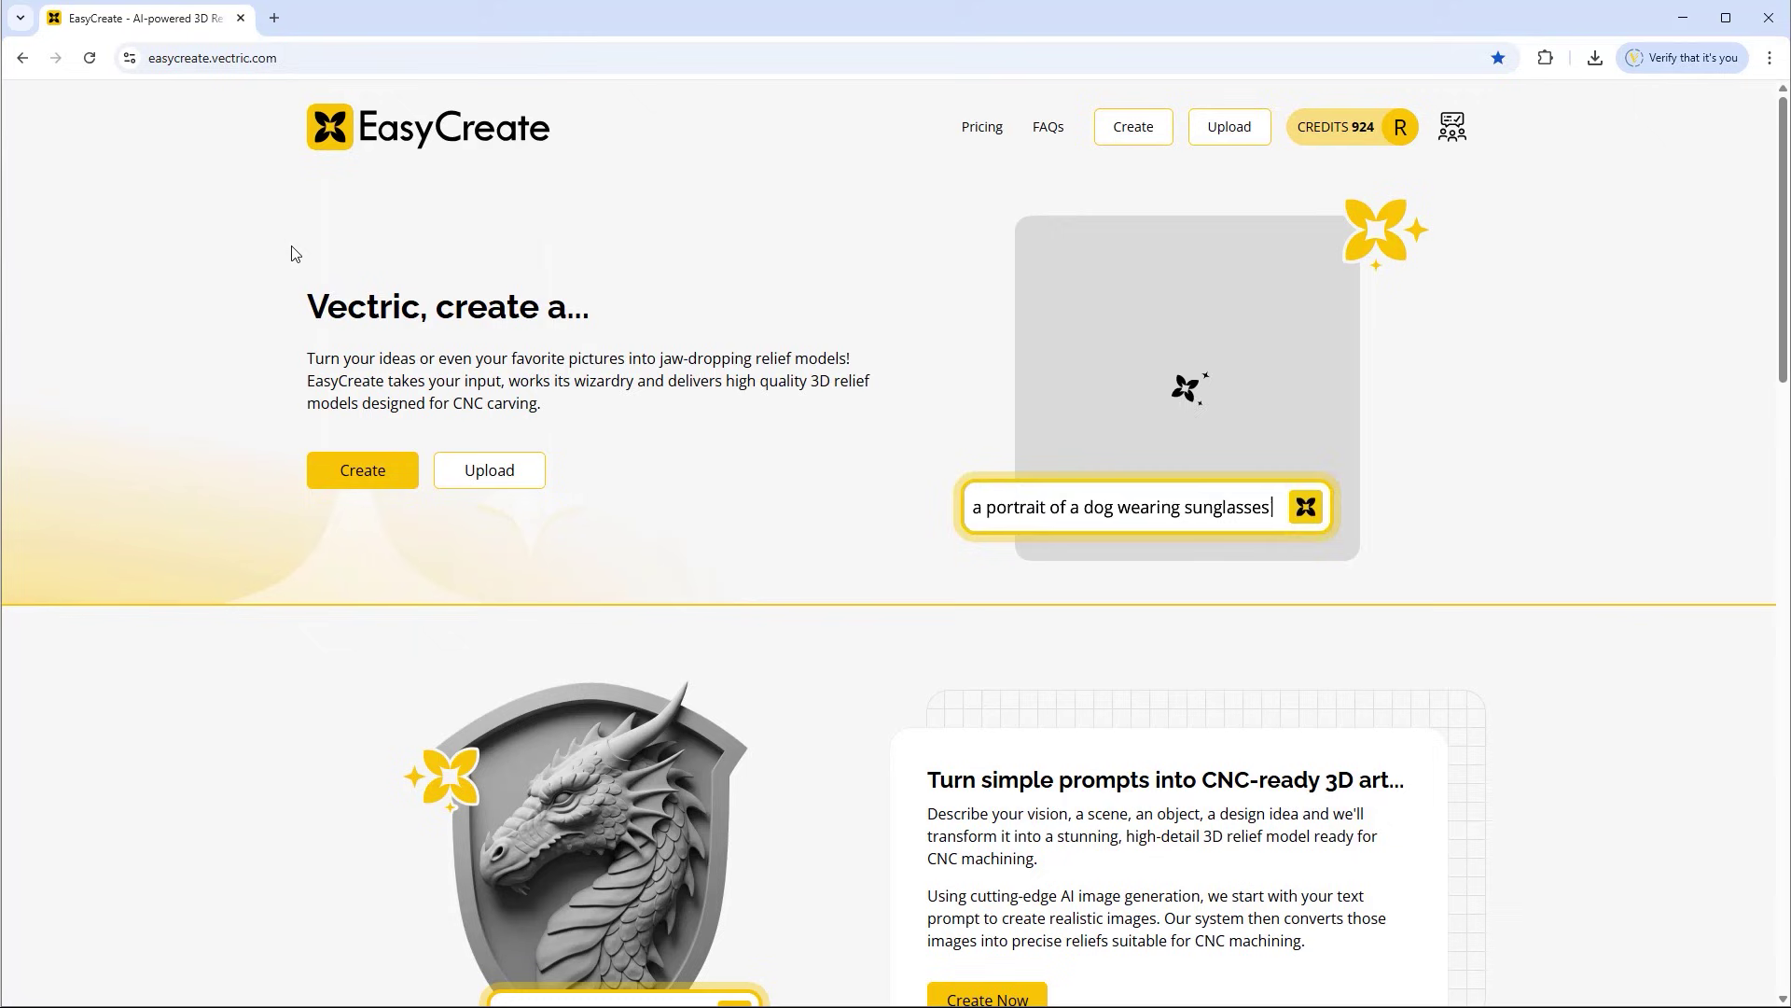
Reopen the colour Uploaded Image from Image History and enhance it for 1 credit
click(1357, 132)
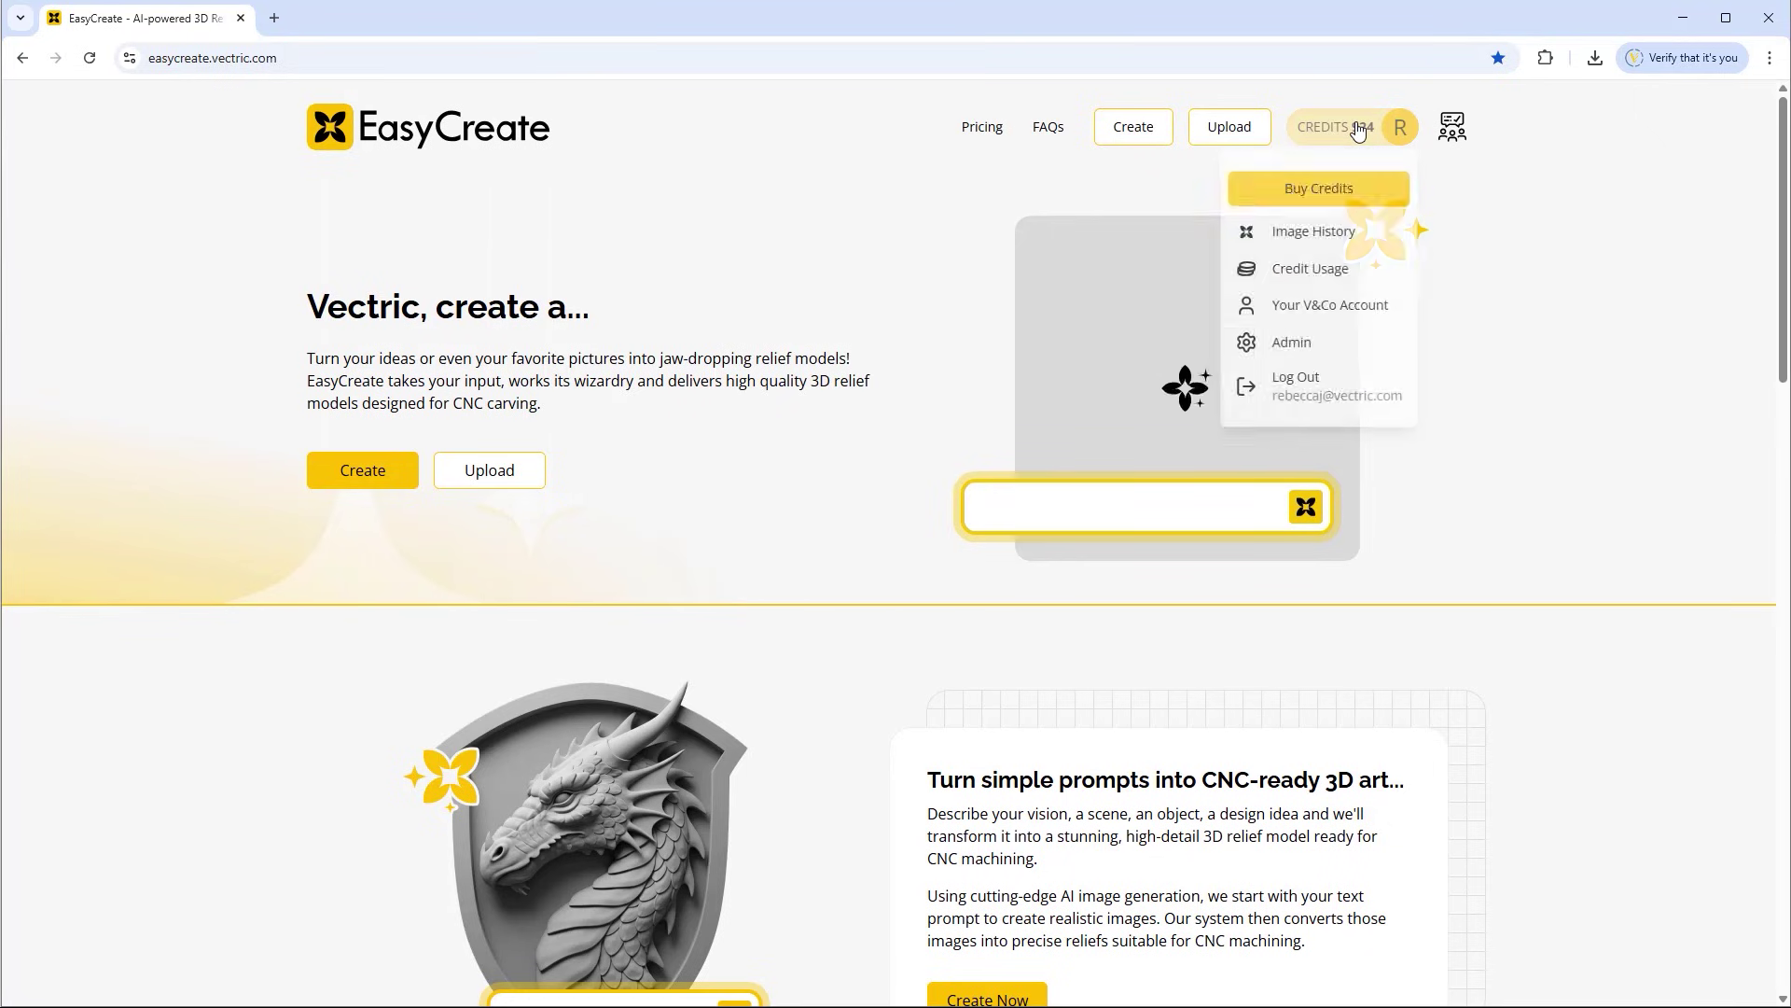
click(1323, 233)
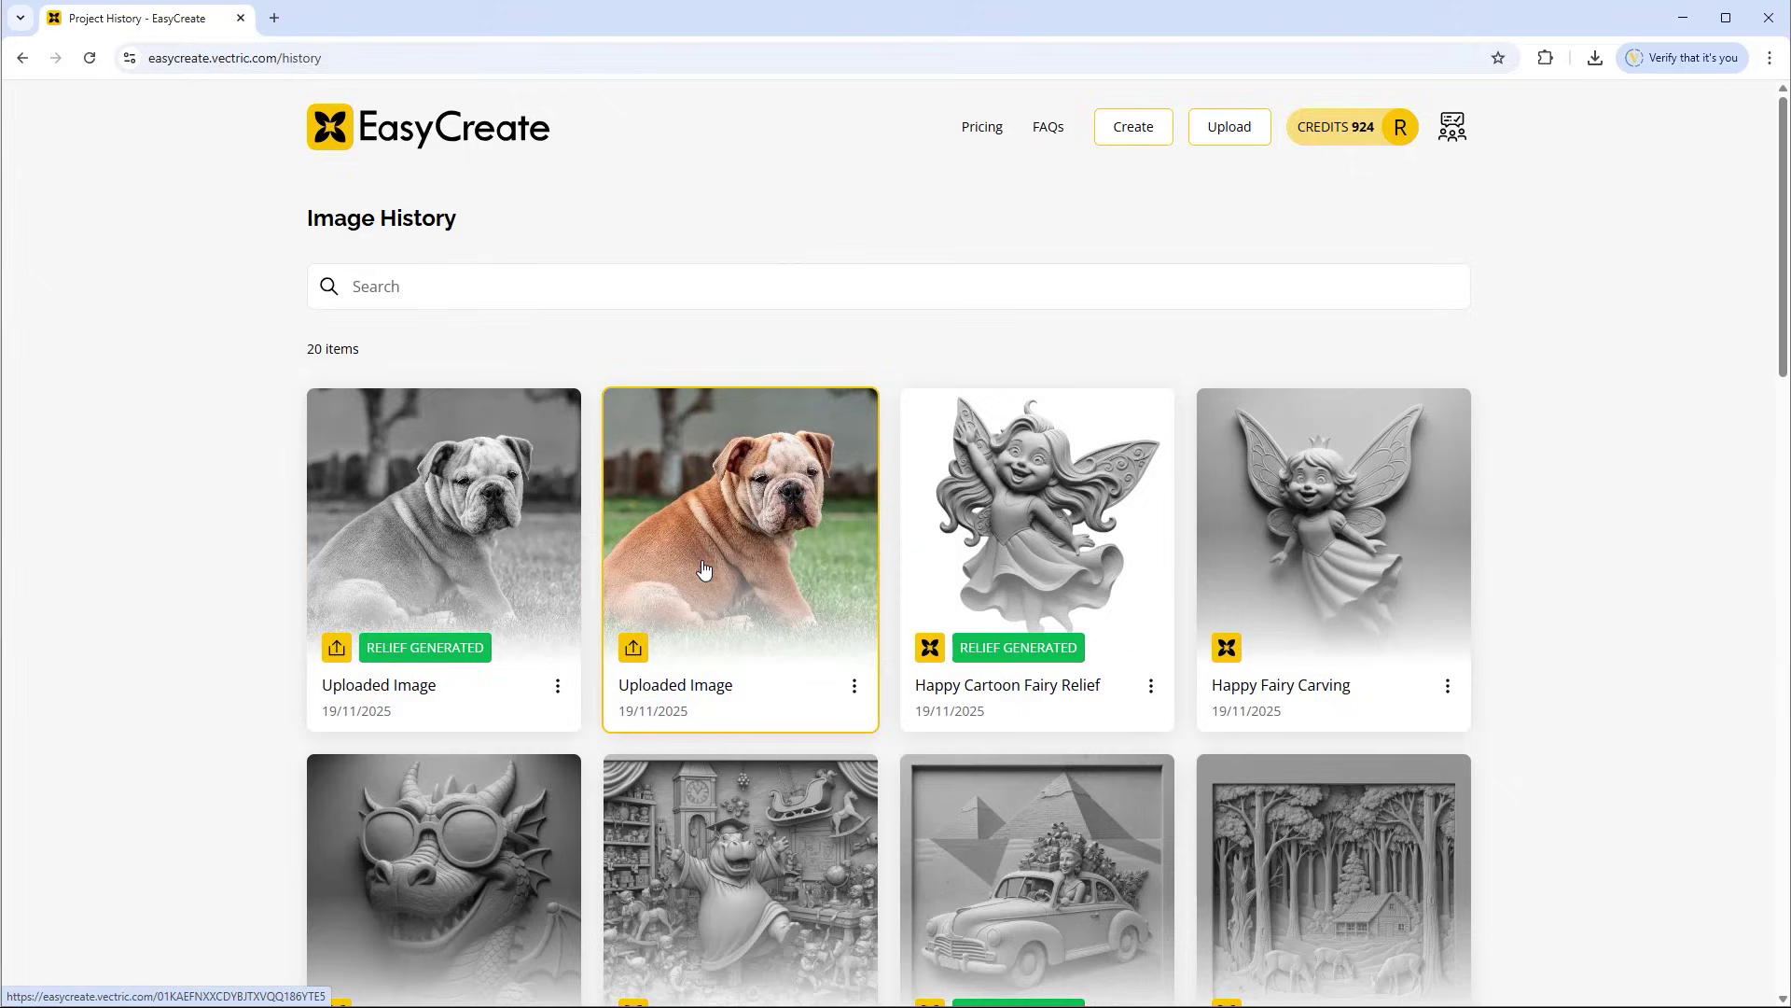
click(756, 528)
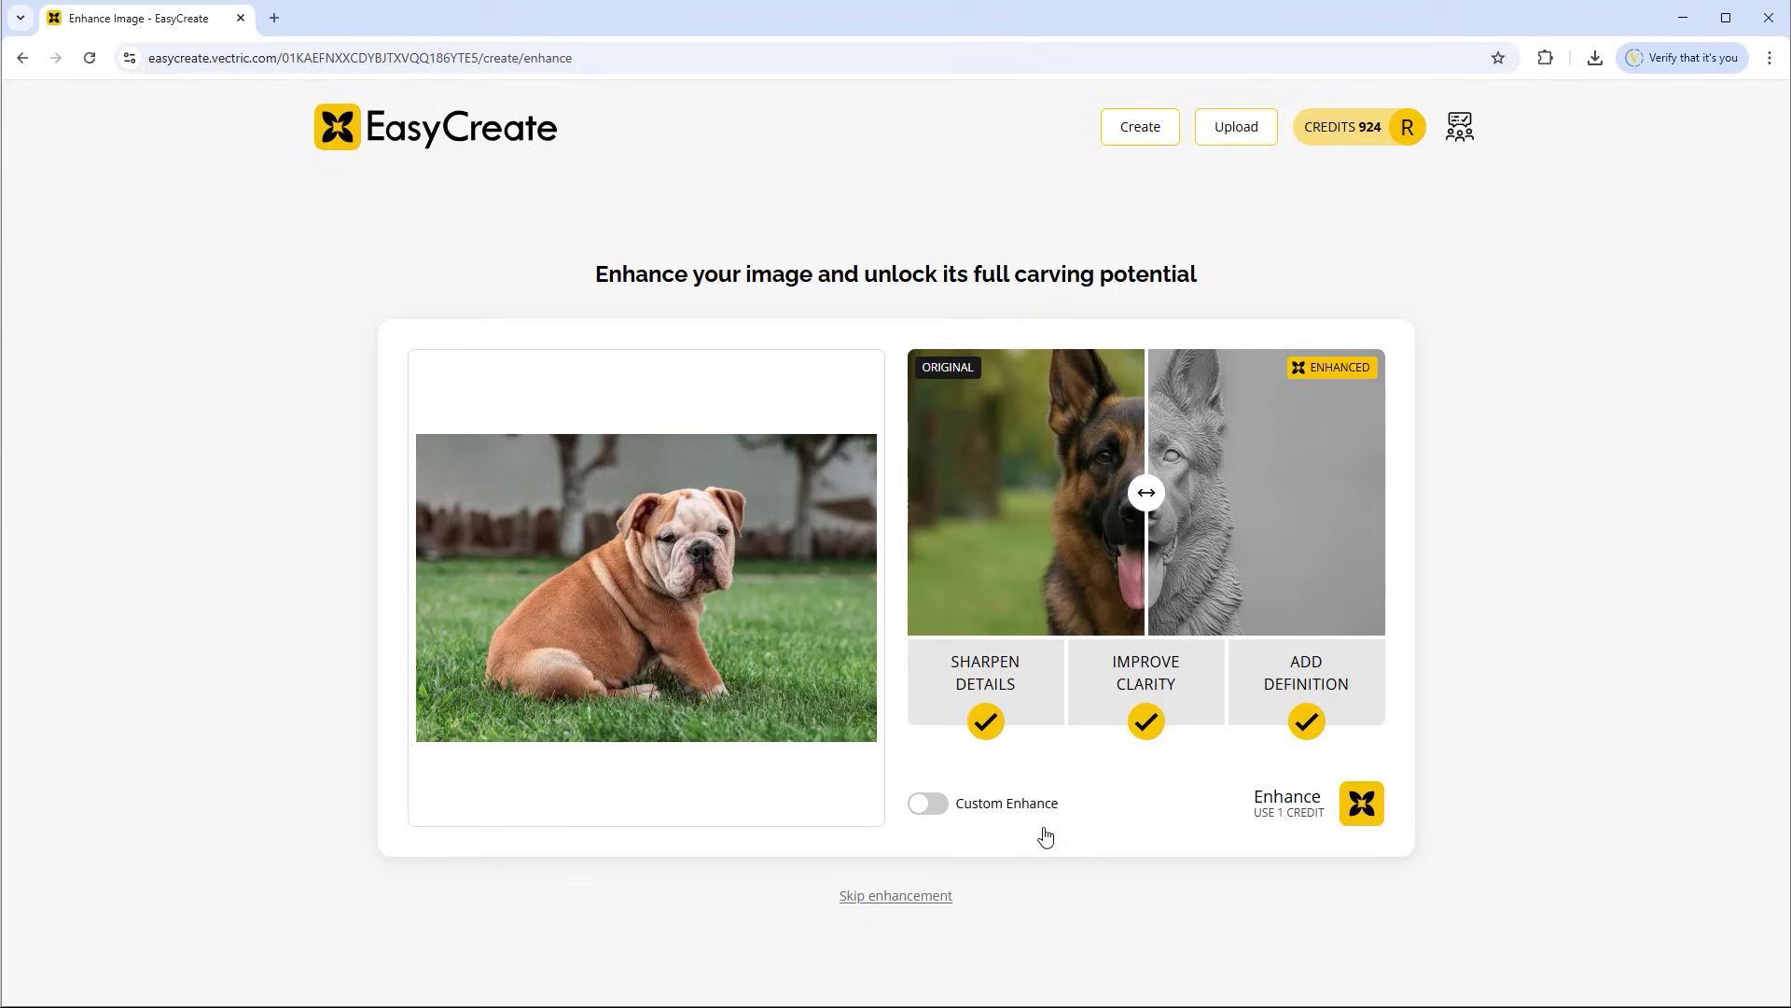
click(1369, 808)
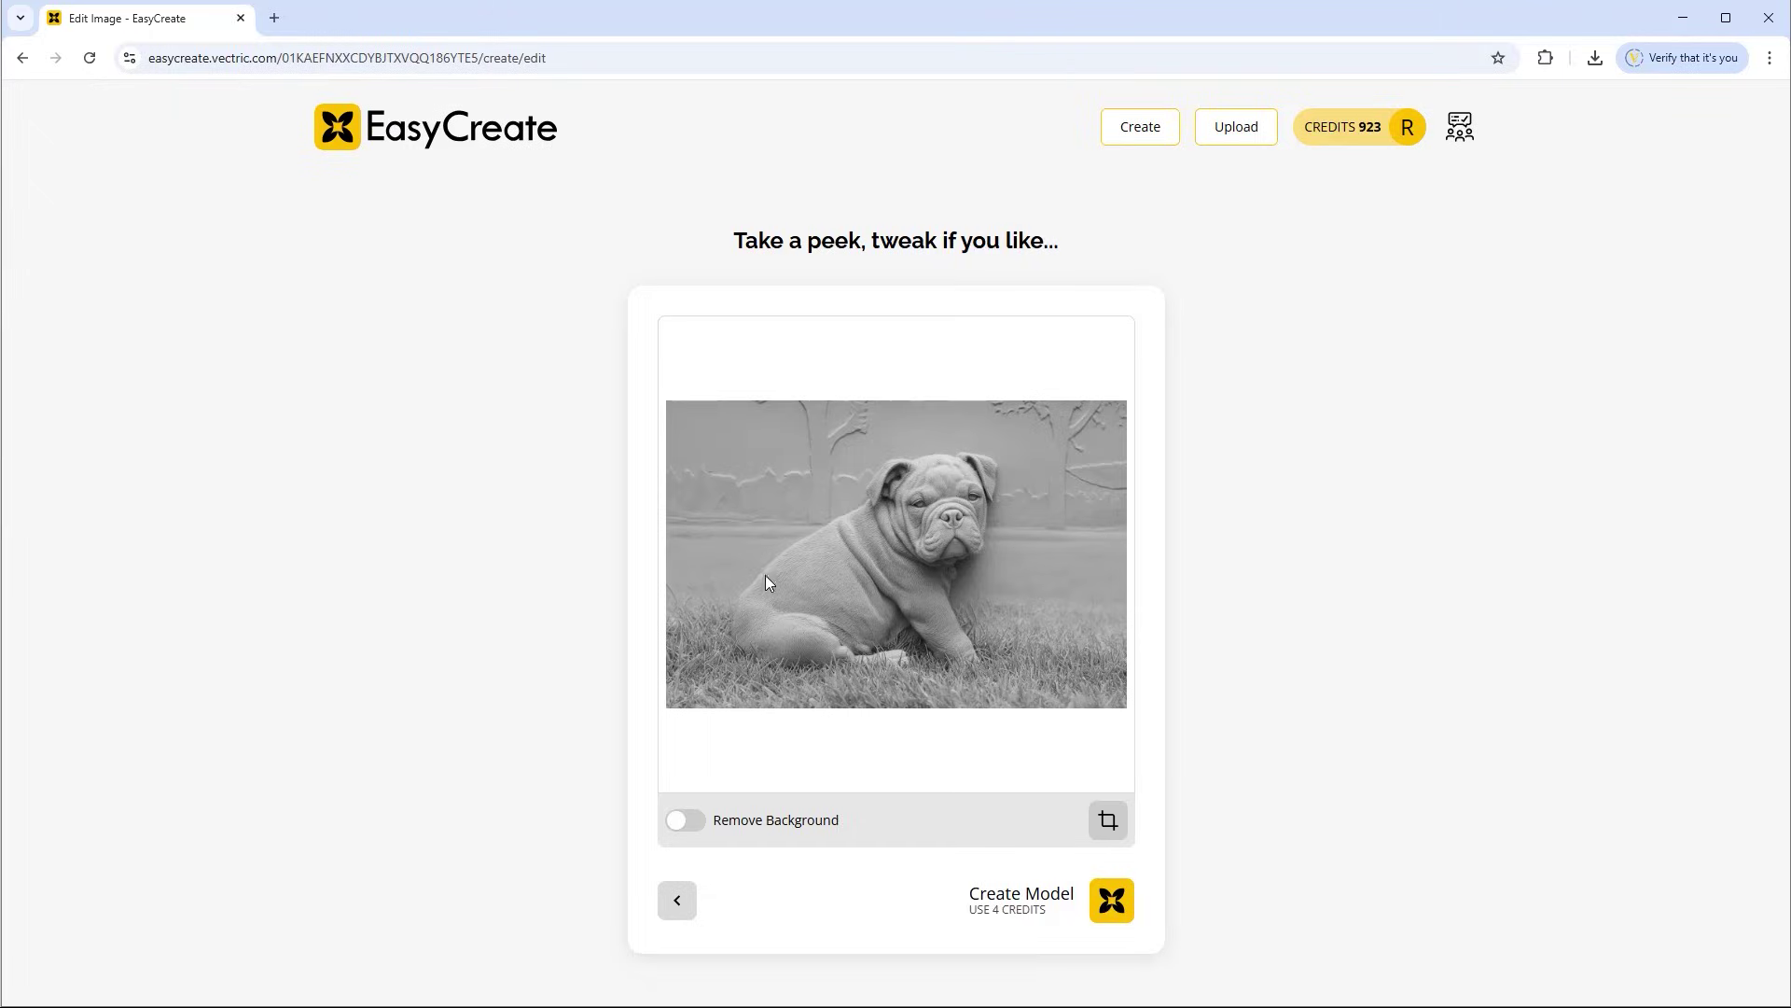
Toggle Remove Background off again and crop the enhanced image around the dog and ground
click(695, 821)
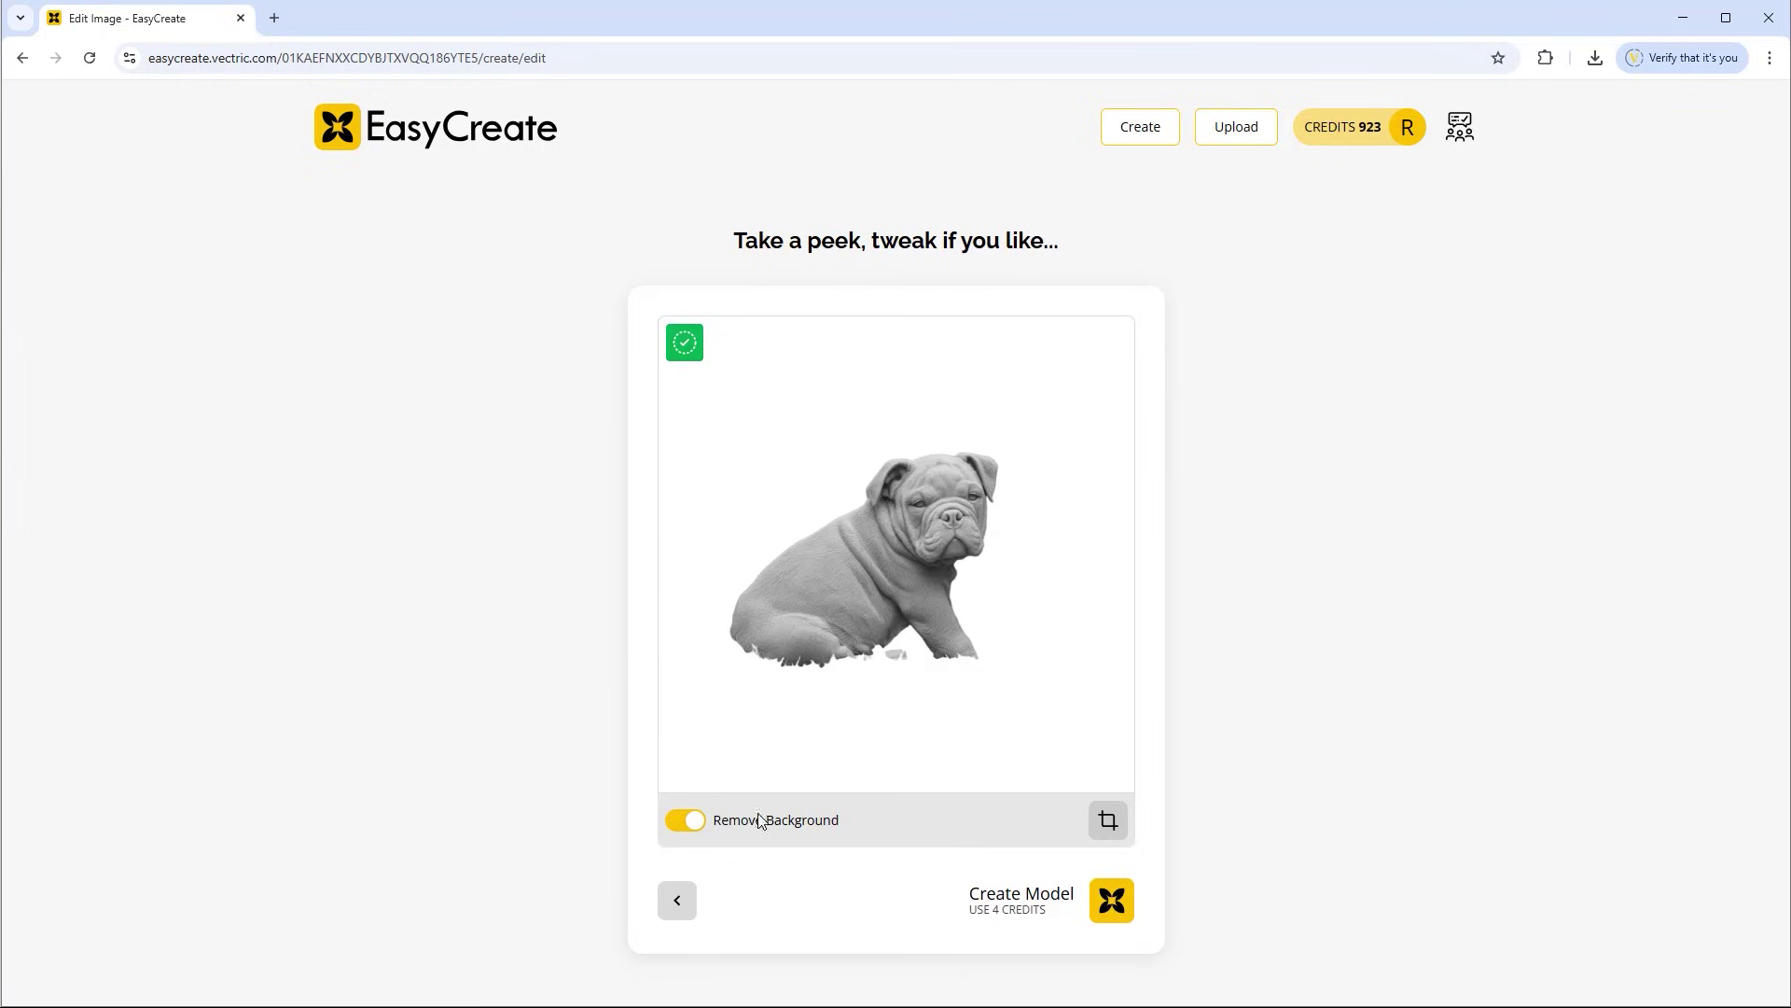
click(689, 821)
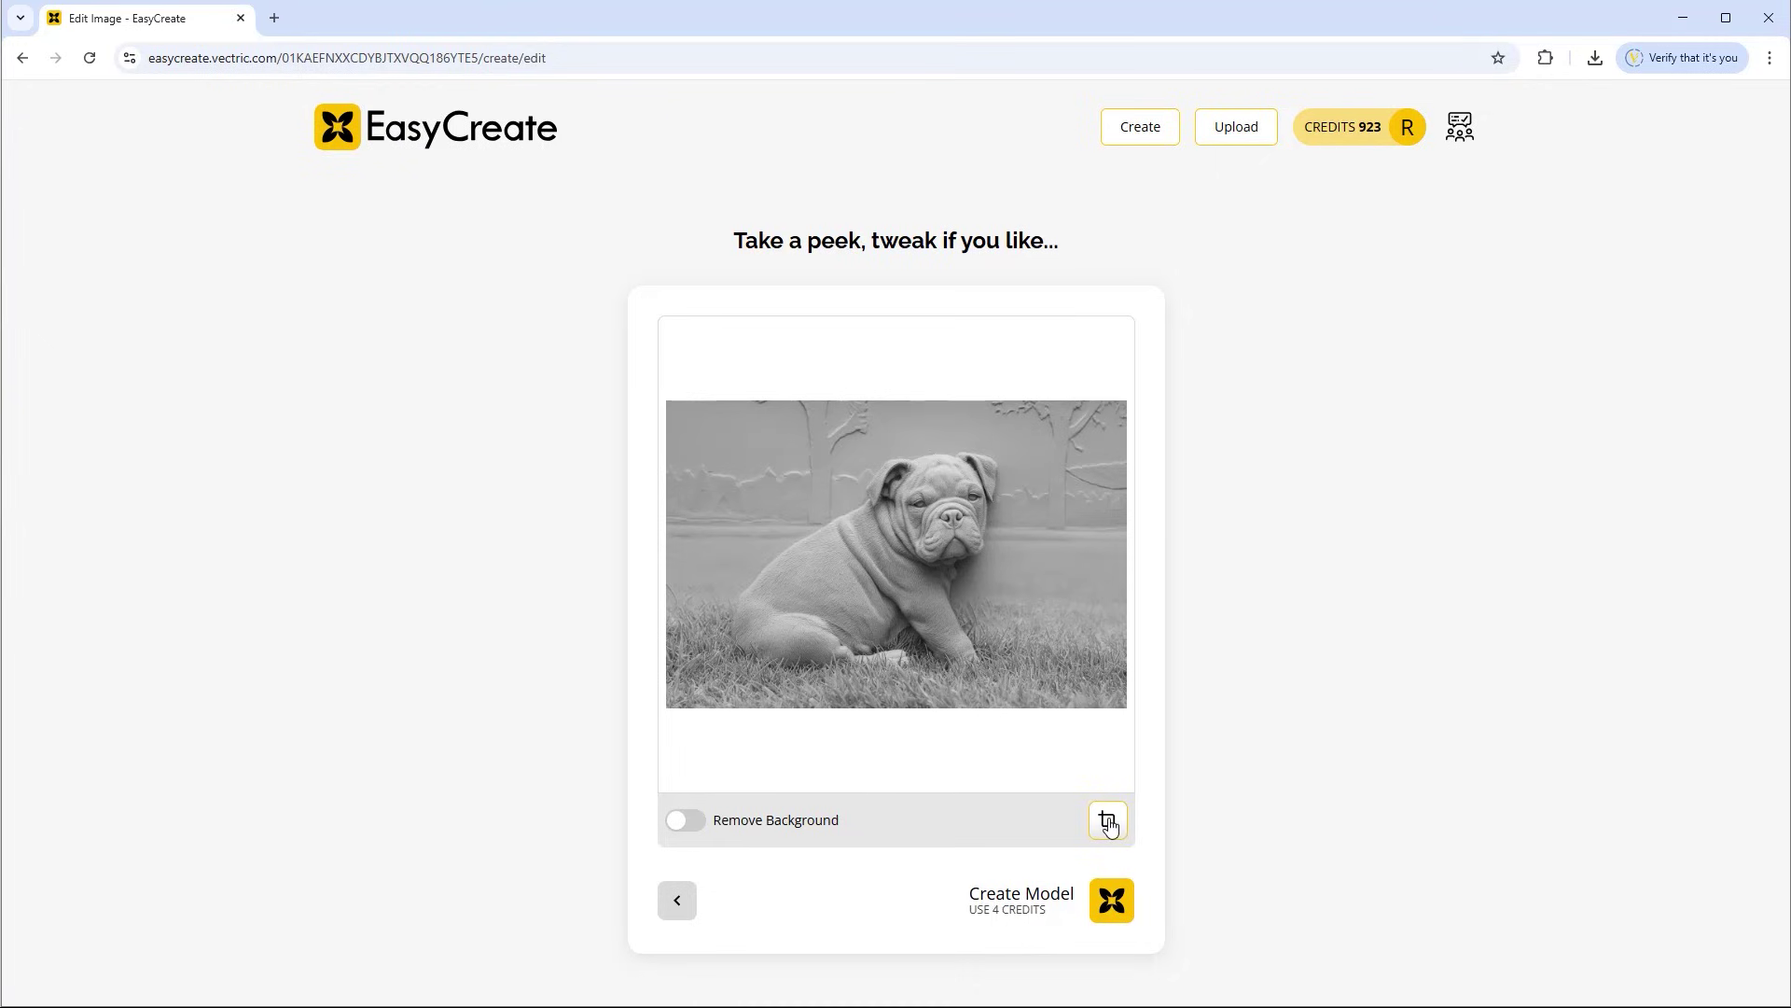
click(1107, 821)
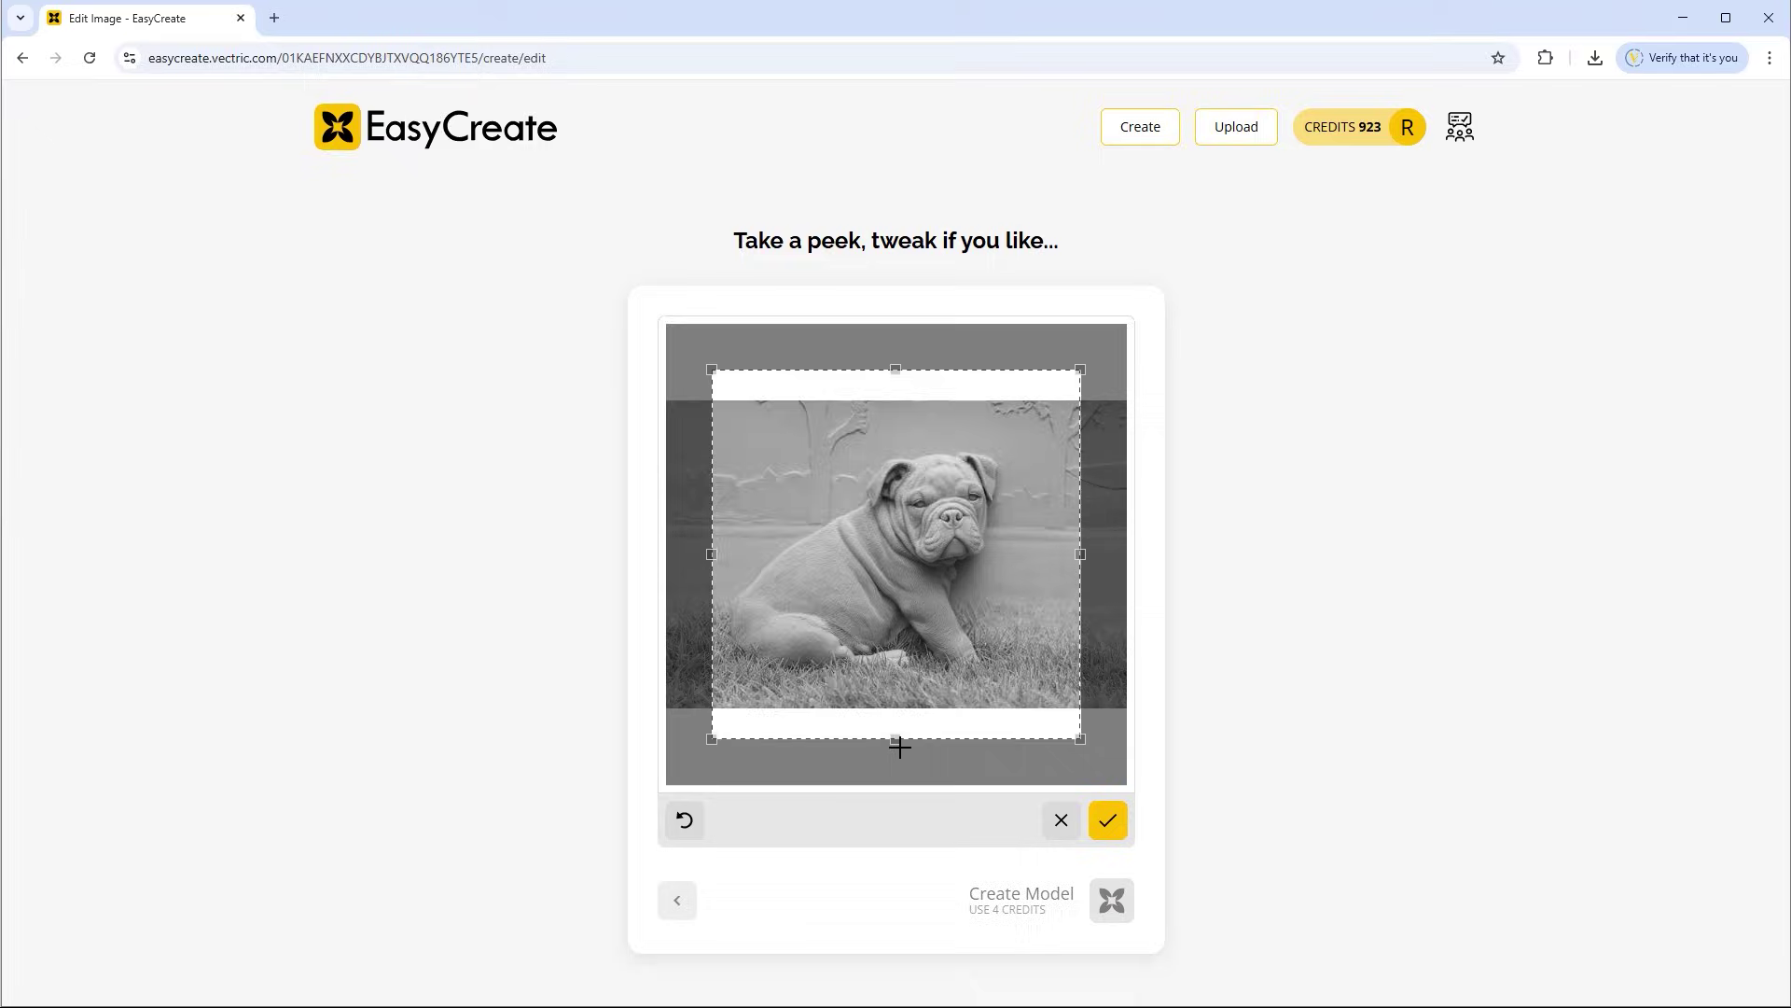
drag(898, 744, 901, 703)
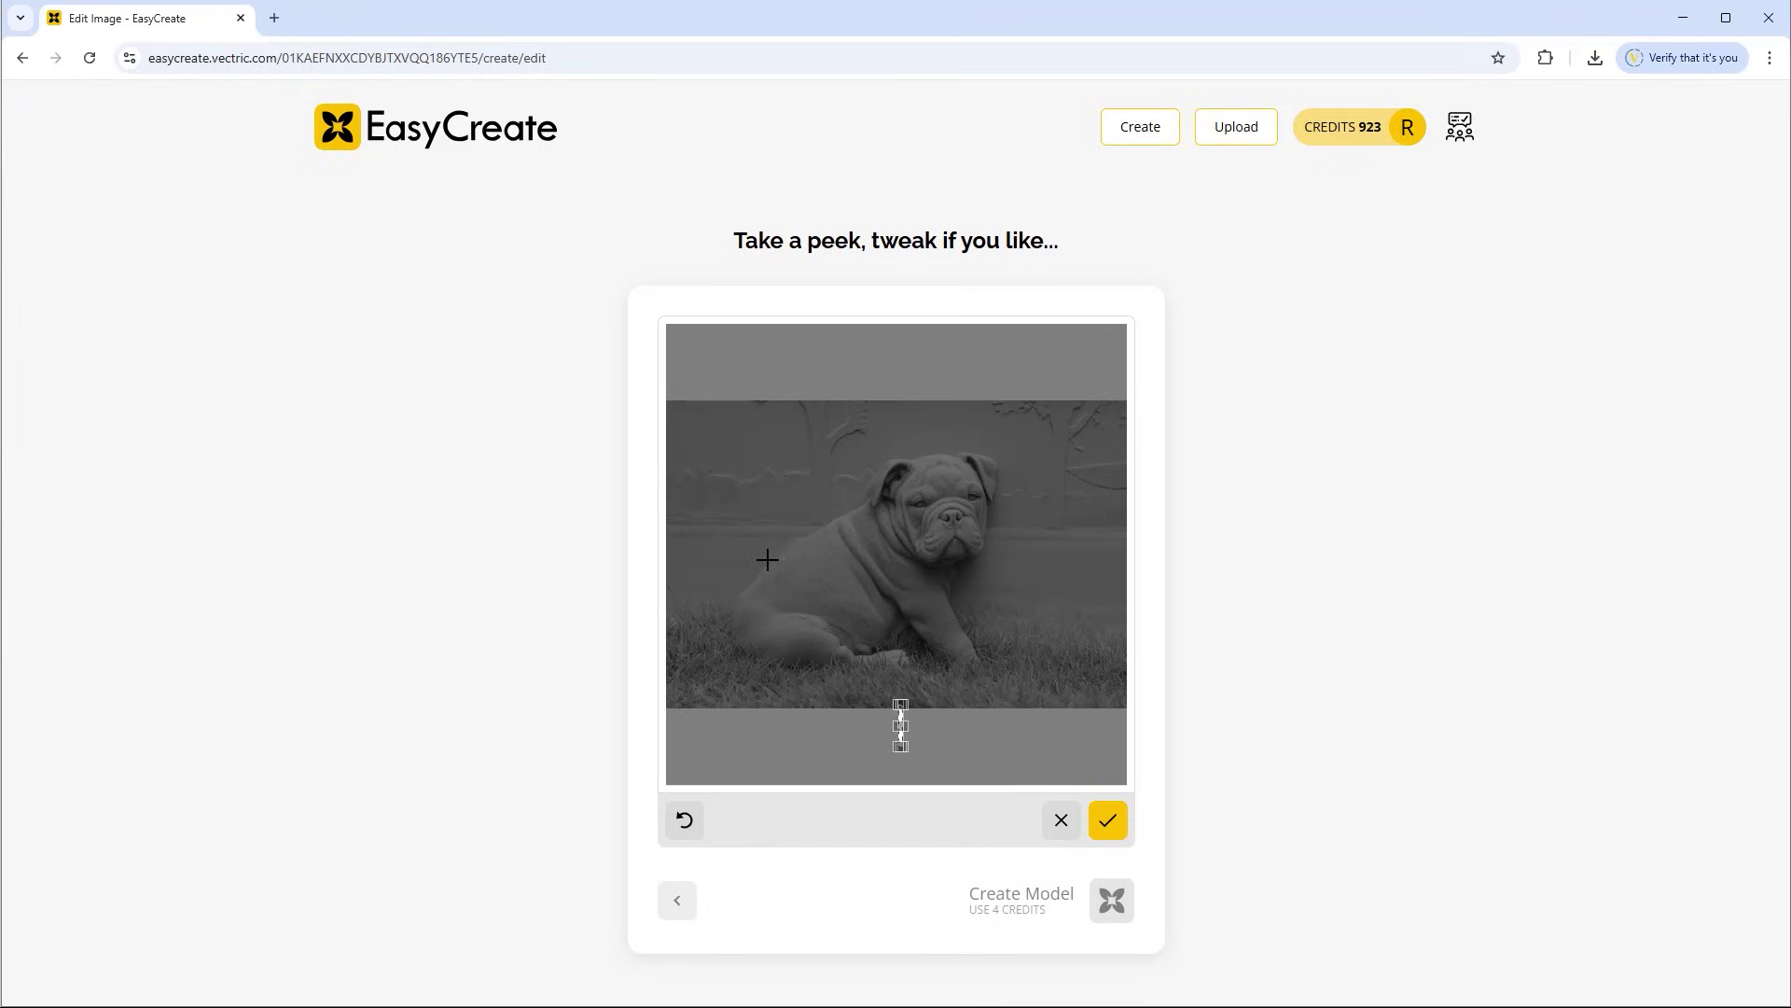
drag(689, 411, 1080, 691)
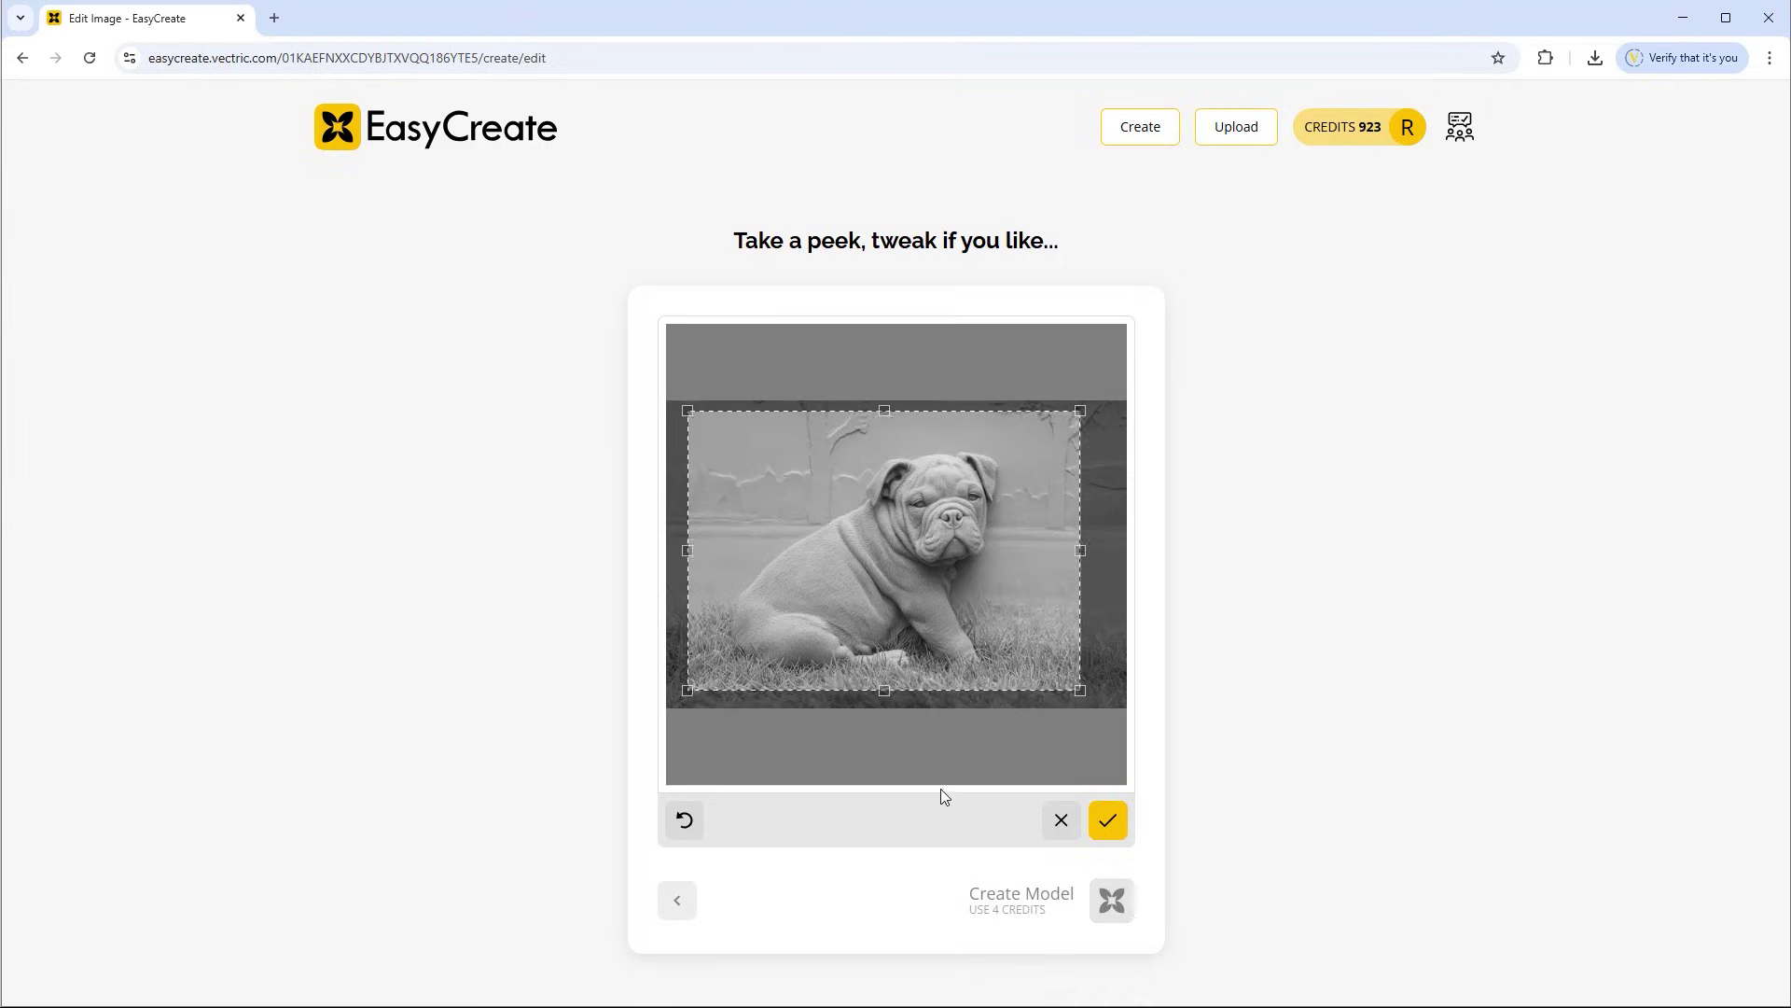
click(1107, 821)
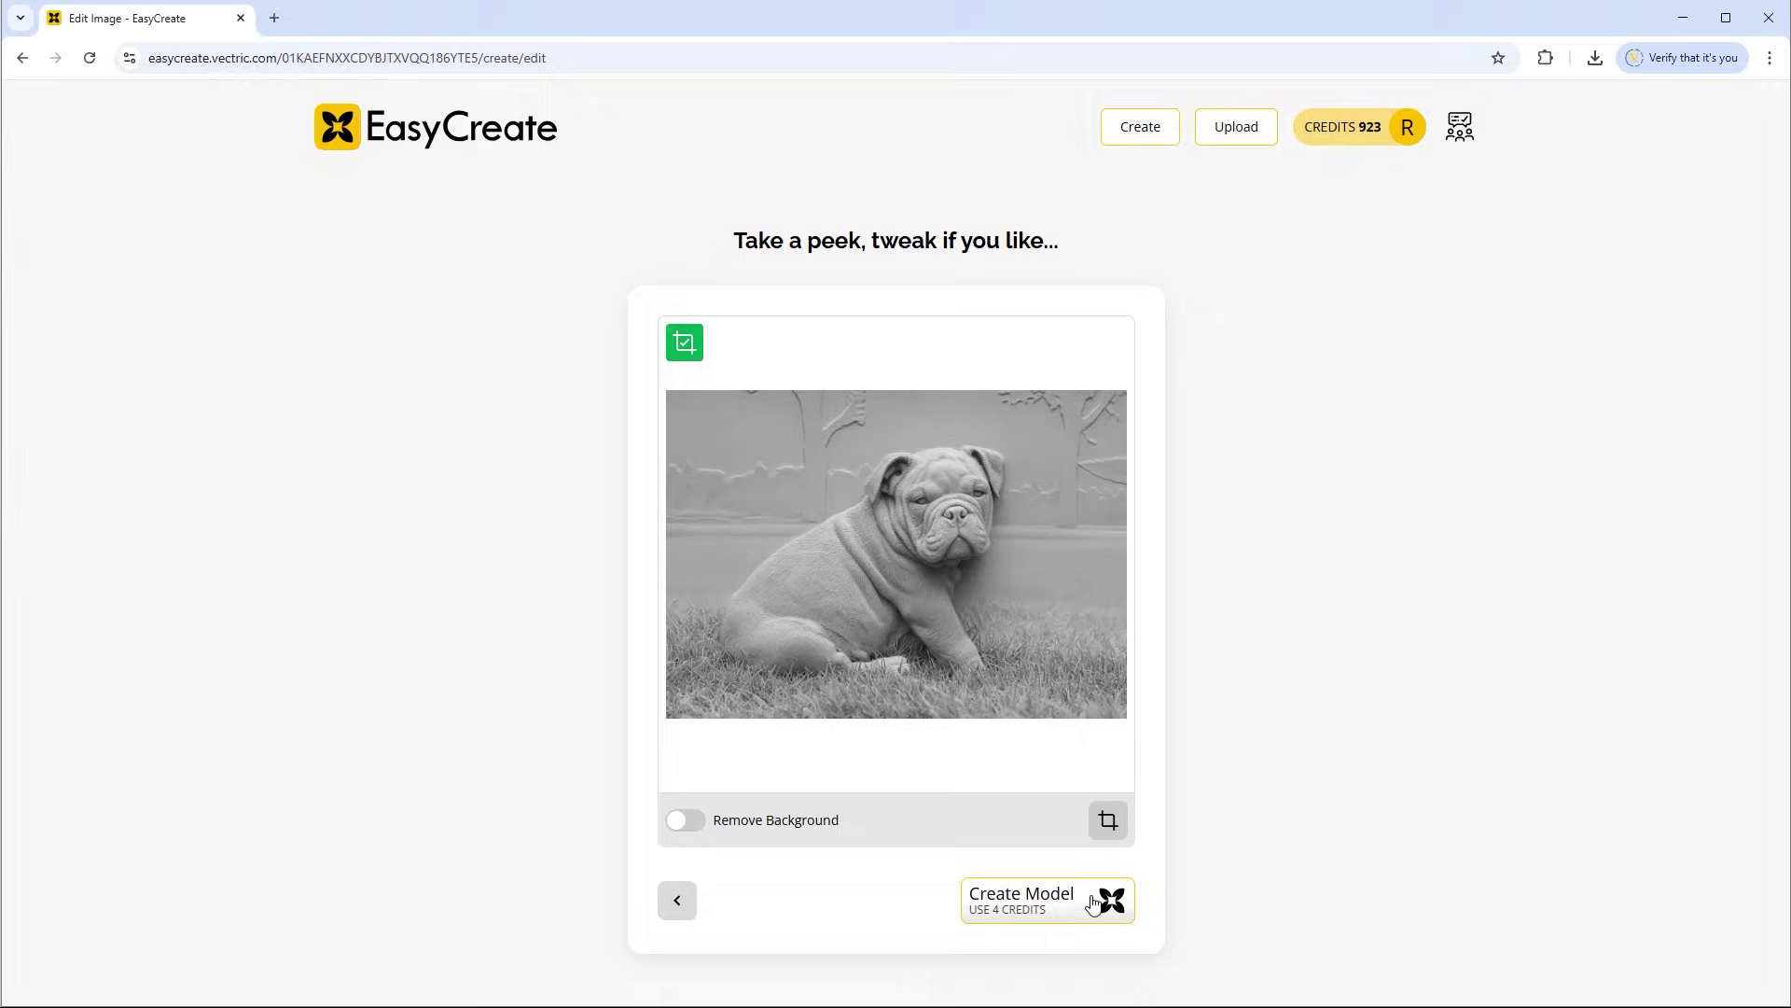
Create the Bulldog Puppy Sitting relief, orbit and zoom it, then snap to the TOP view
click(1094, 902)
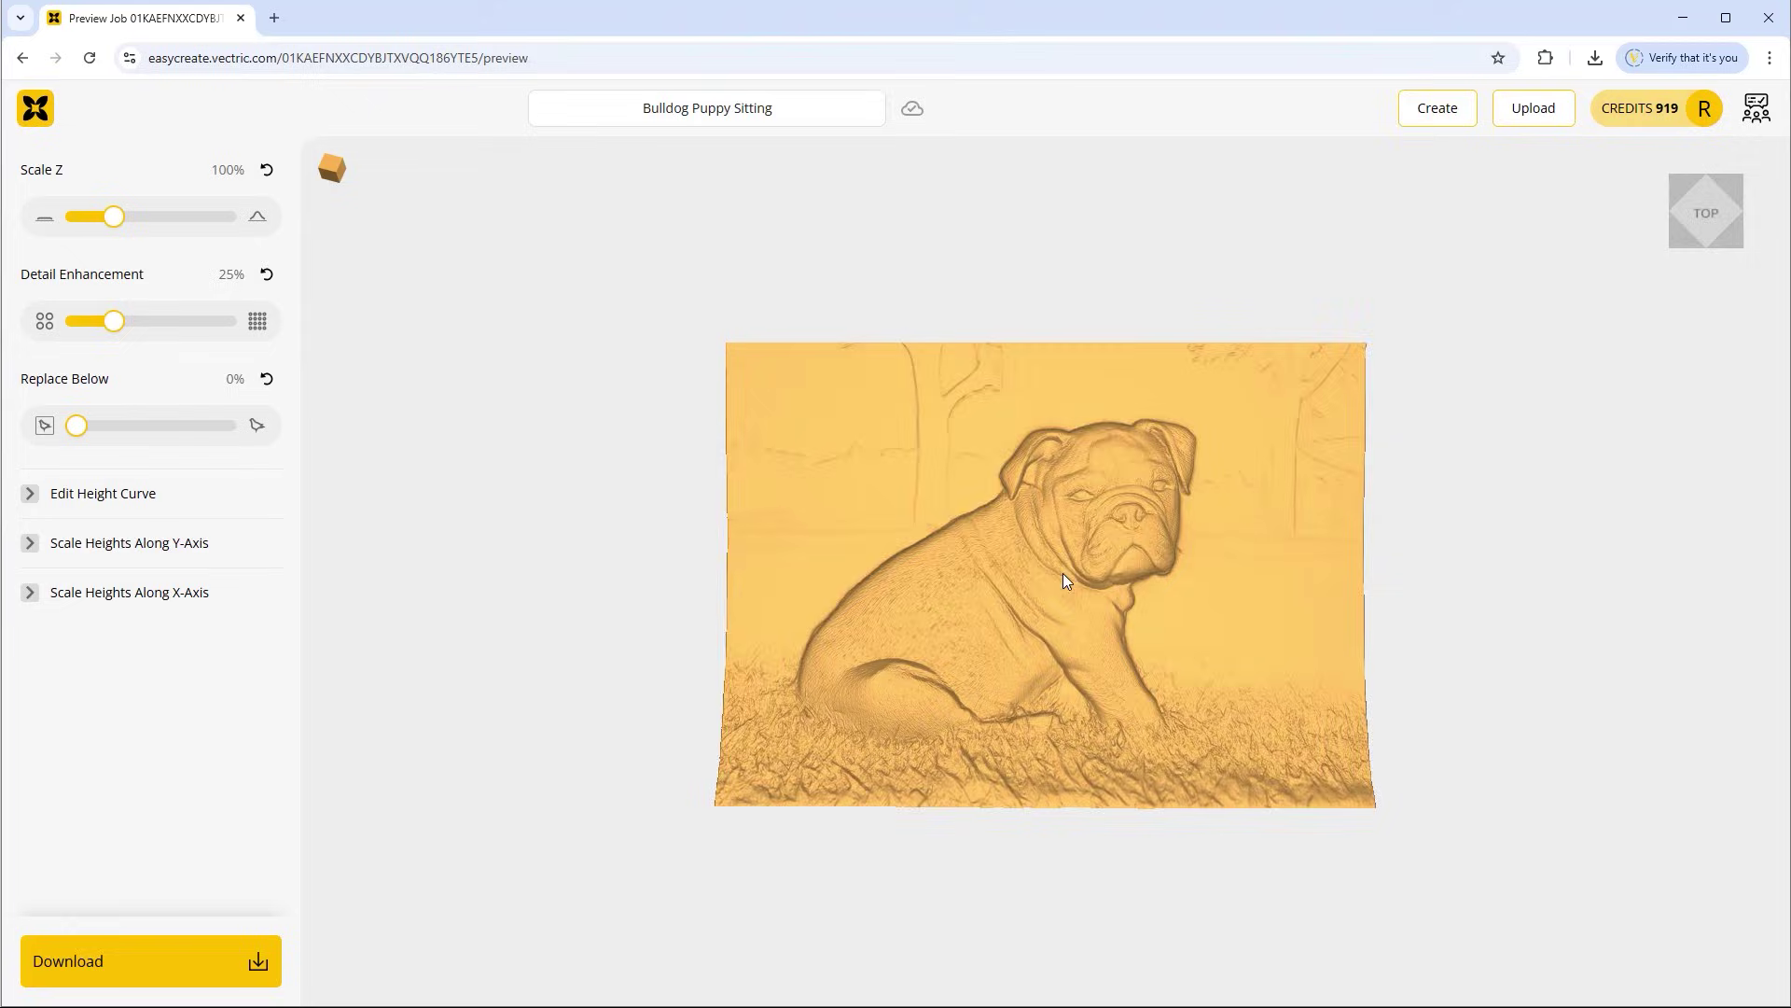
mouse_move(1062, 573)
mouse_down()
mouse_move(869, 538)
mouse_move(1151, 612)
mouse_move(1088, 618)
mouse_move(1043, 707)
mouse_move(1054, 543)
mouse_up()
scroll(1053, 536, up, 8)
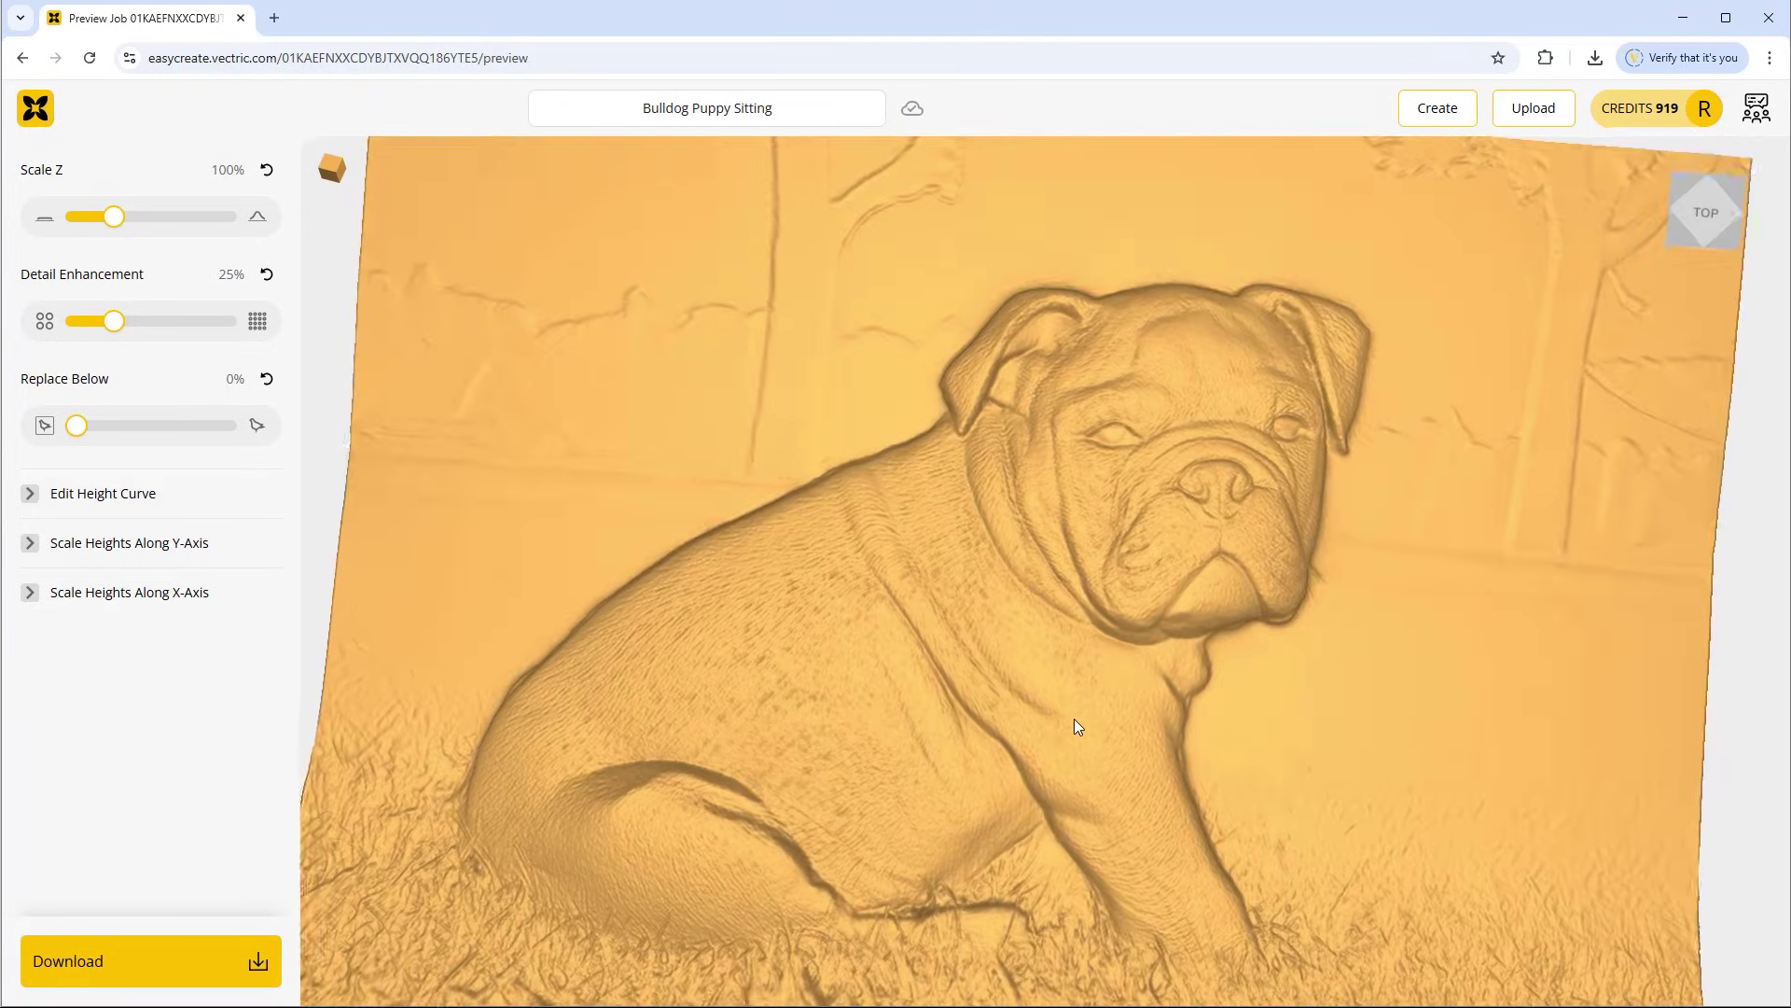
scroll(1073, 718, down, 5)
drag(700, 500, 821, 512)
click(1715, 203)
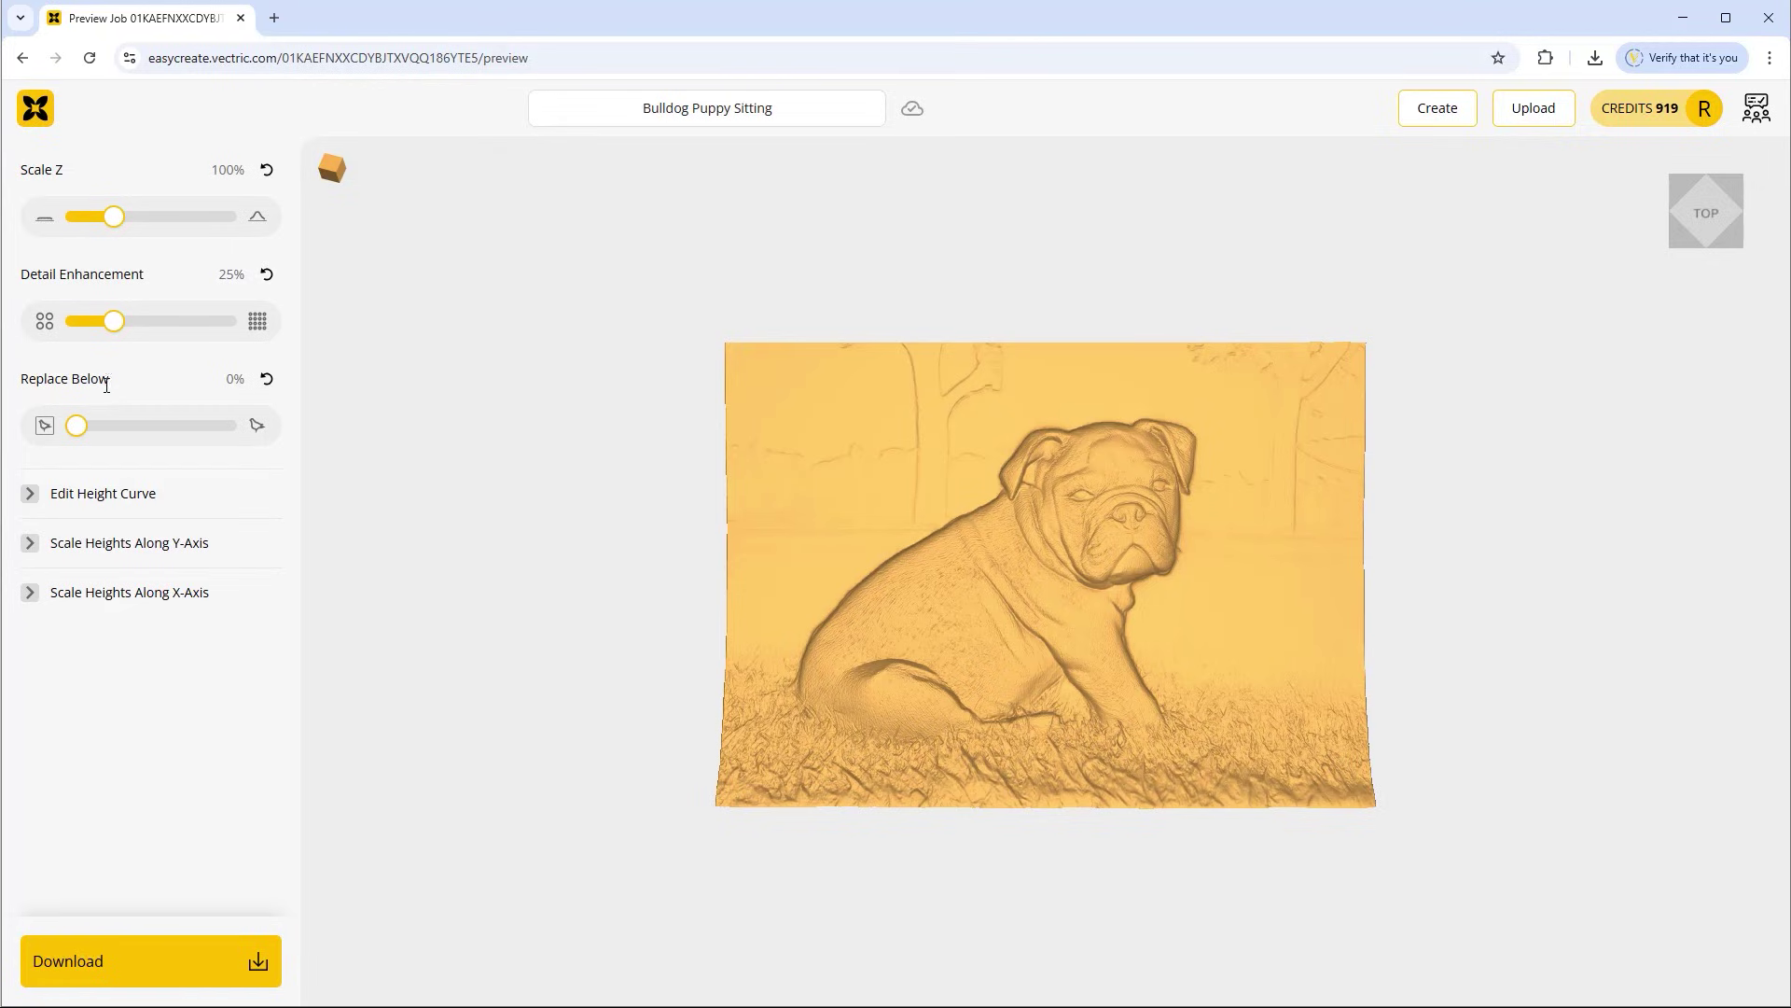
Set Replace Below to 21%, reset it to keep the background, and download the bulldog relief as V3M
mouse_move(79, 438)
mouse_down()
mouse_move(116, 442)
mouse_move(84, 442)
mouse_up()
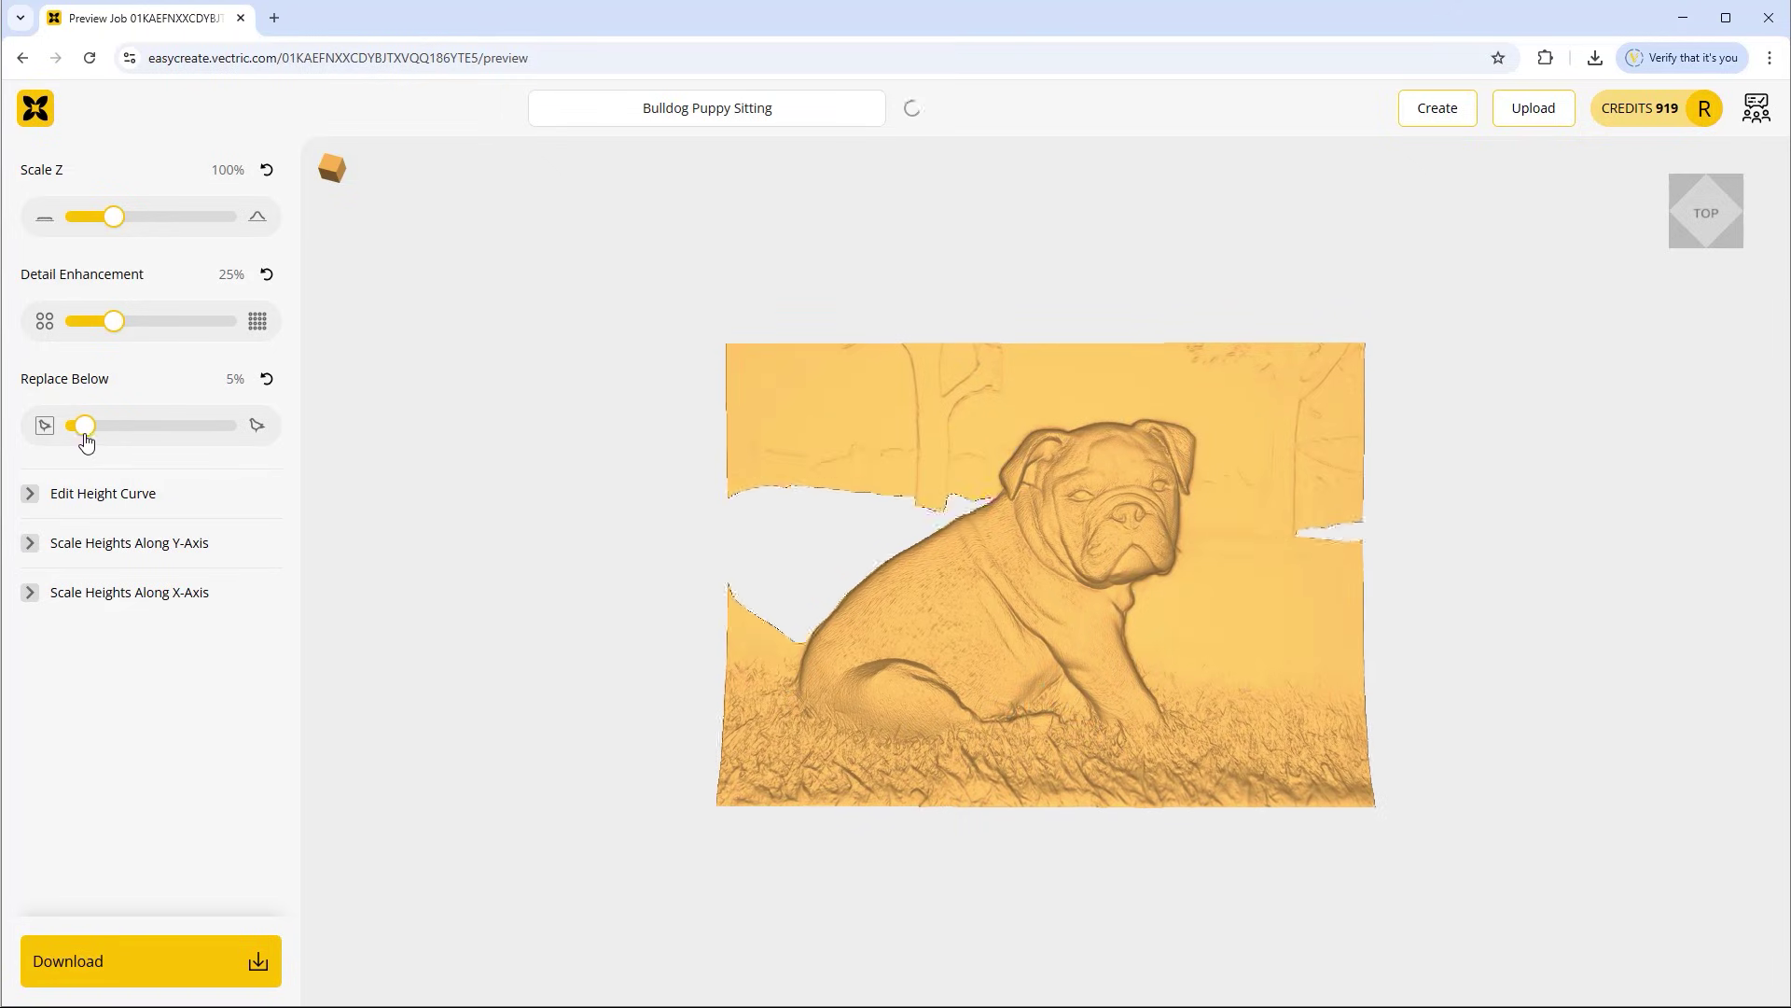
click(266, 378)
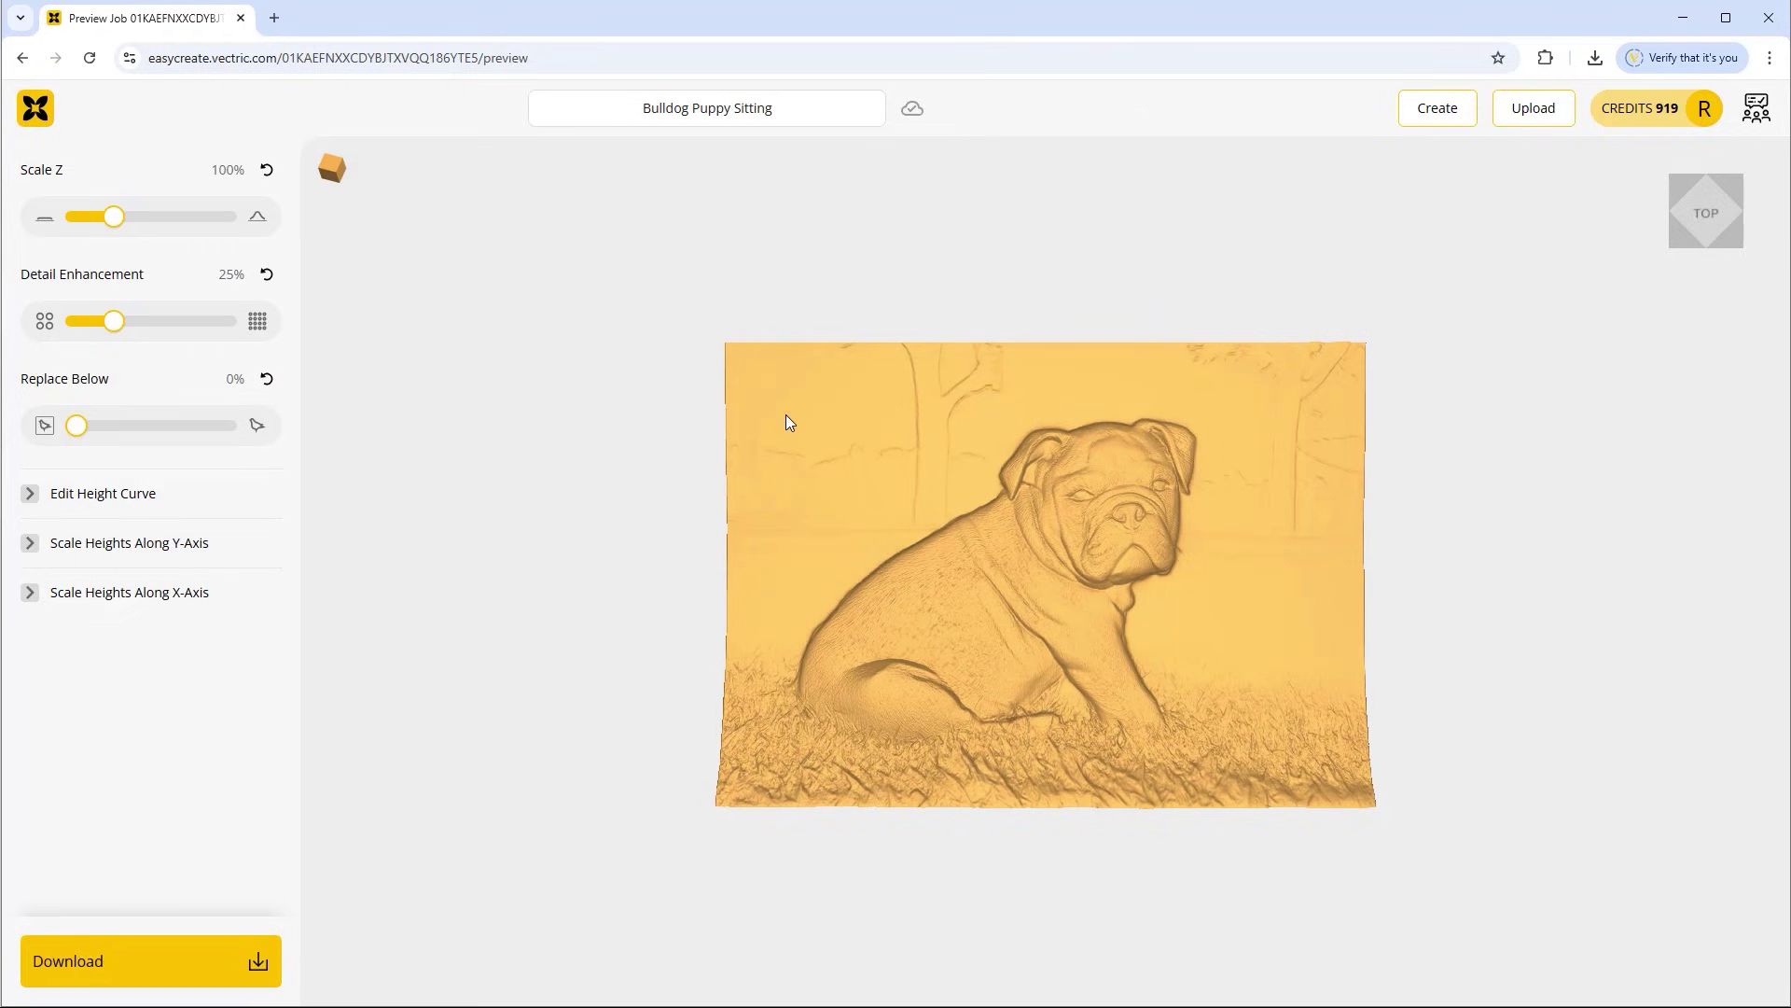
click(110, 966)
click(125, 872)
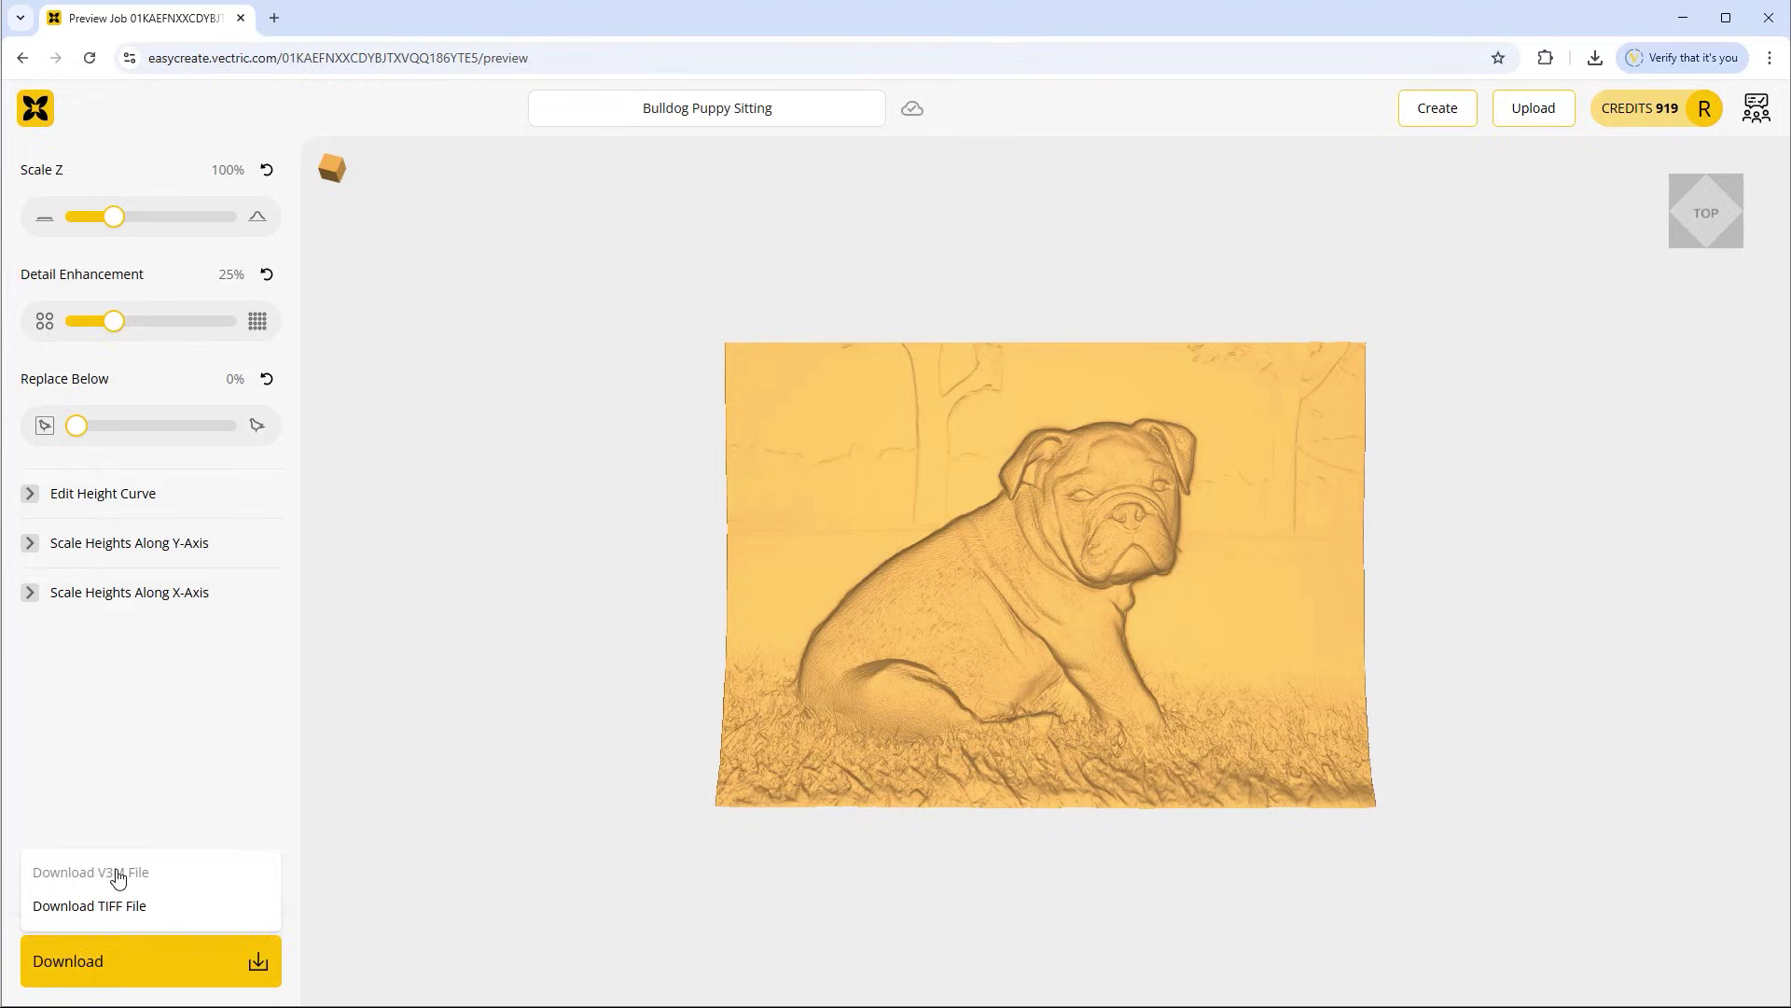
click(119, 877)
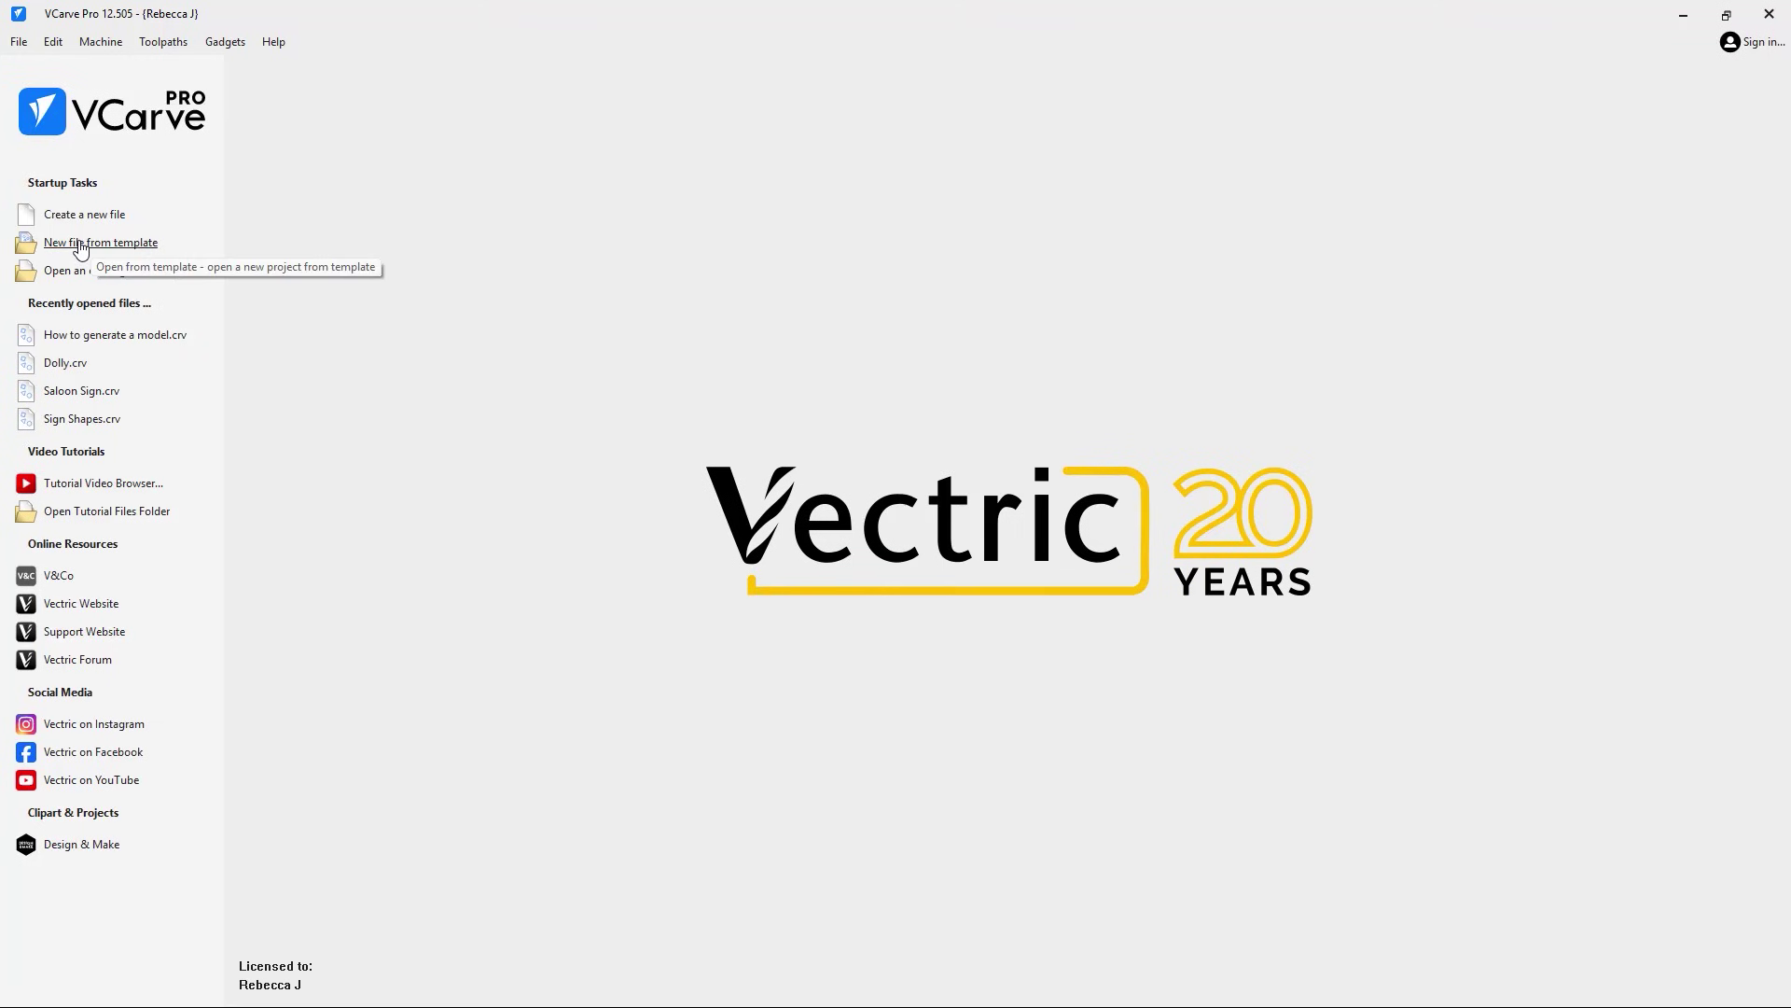
Open the Memorial Dish Plaque template from the Templates folder as a new job
click(121, 245)
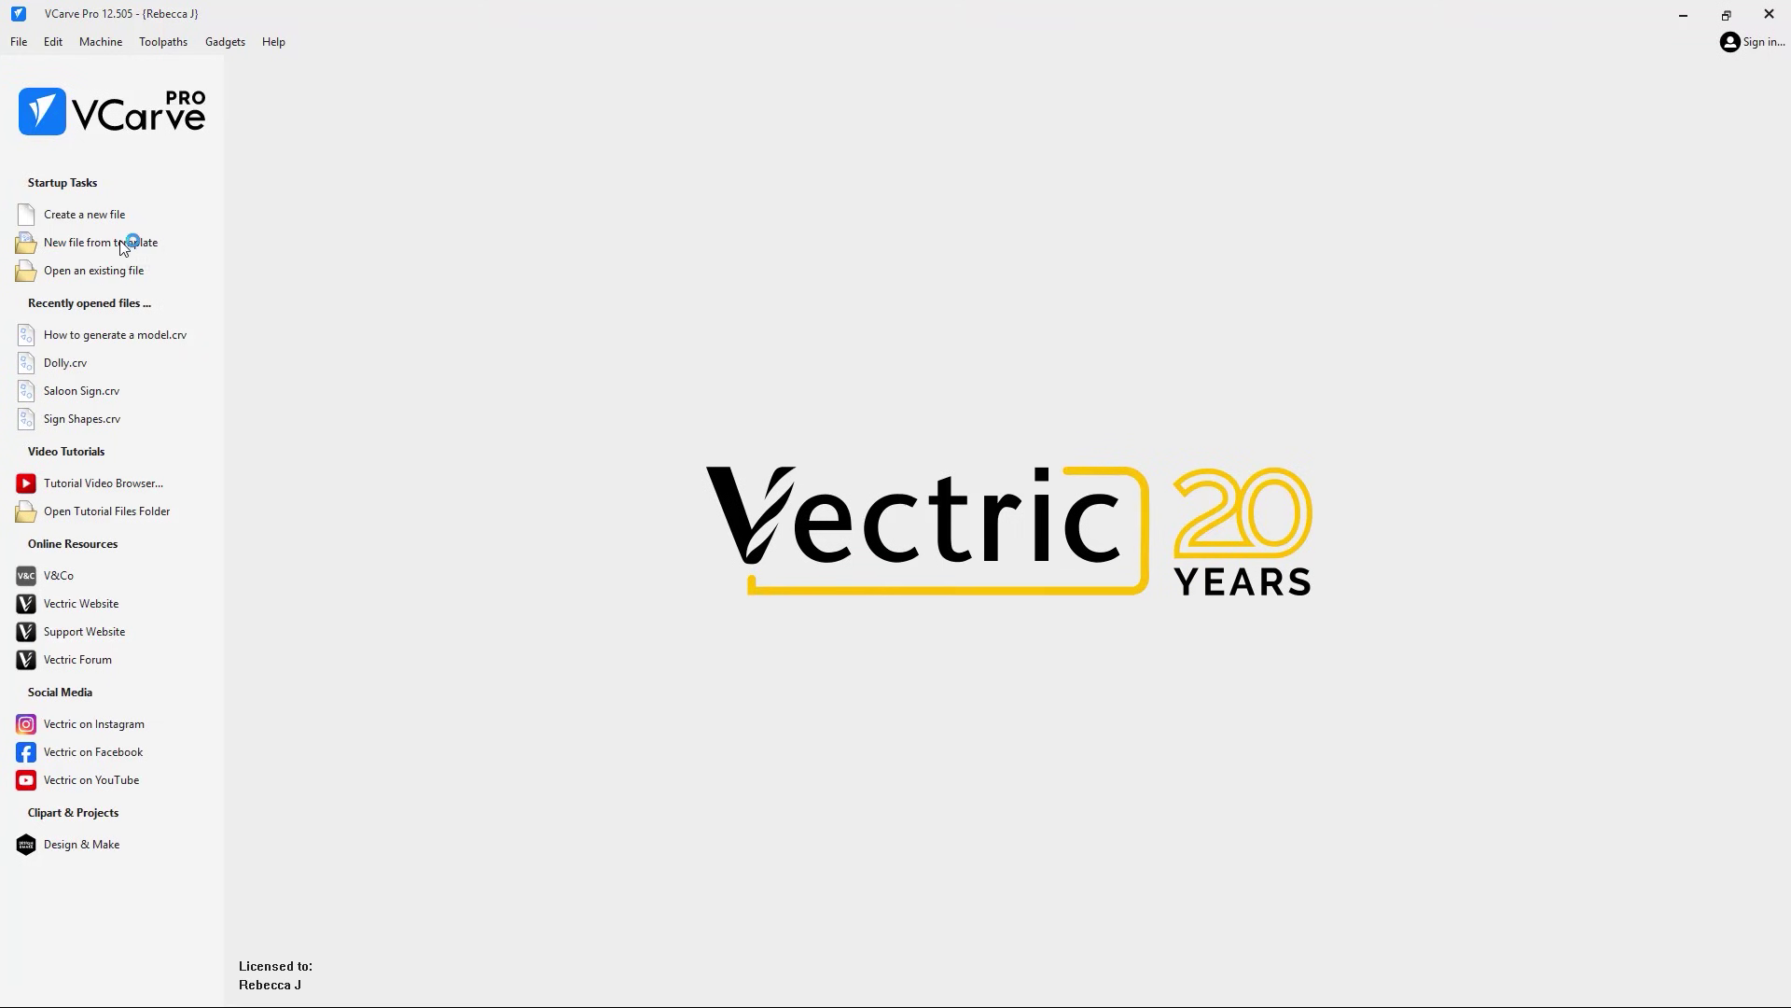
scroll(1055, 628, down, 5)
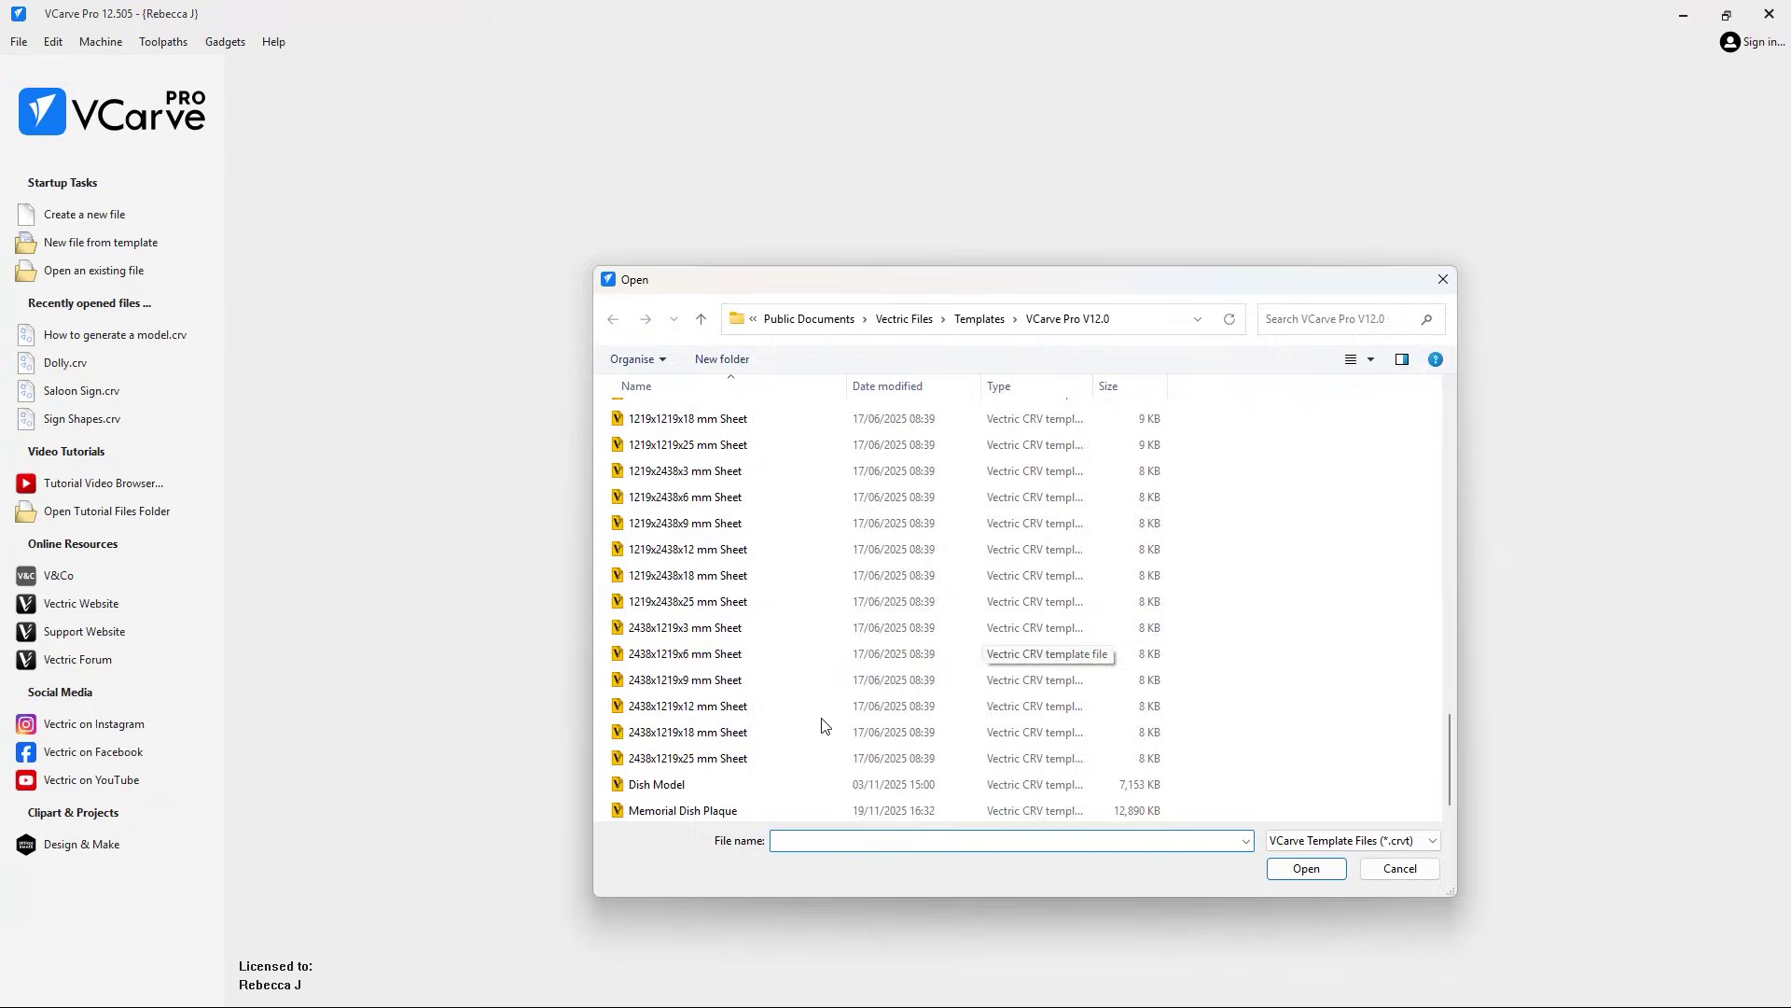
click(751, 814)
click(1310, 873)
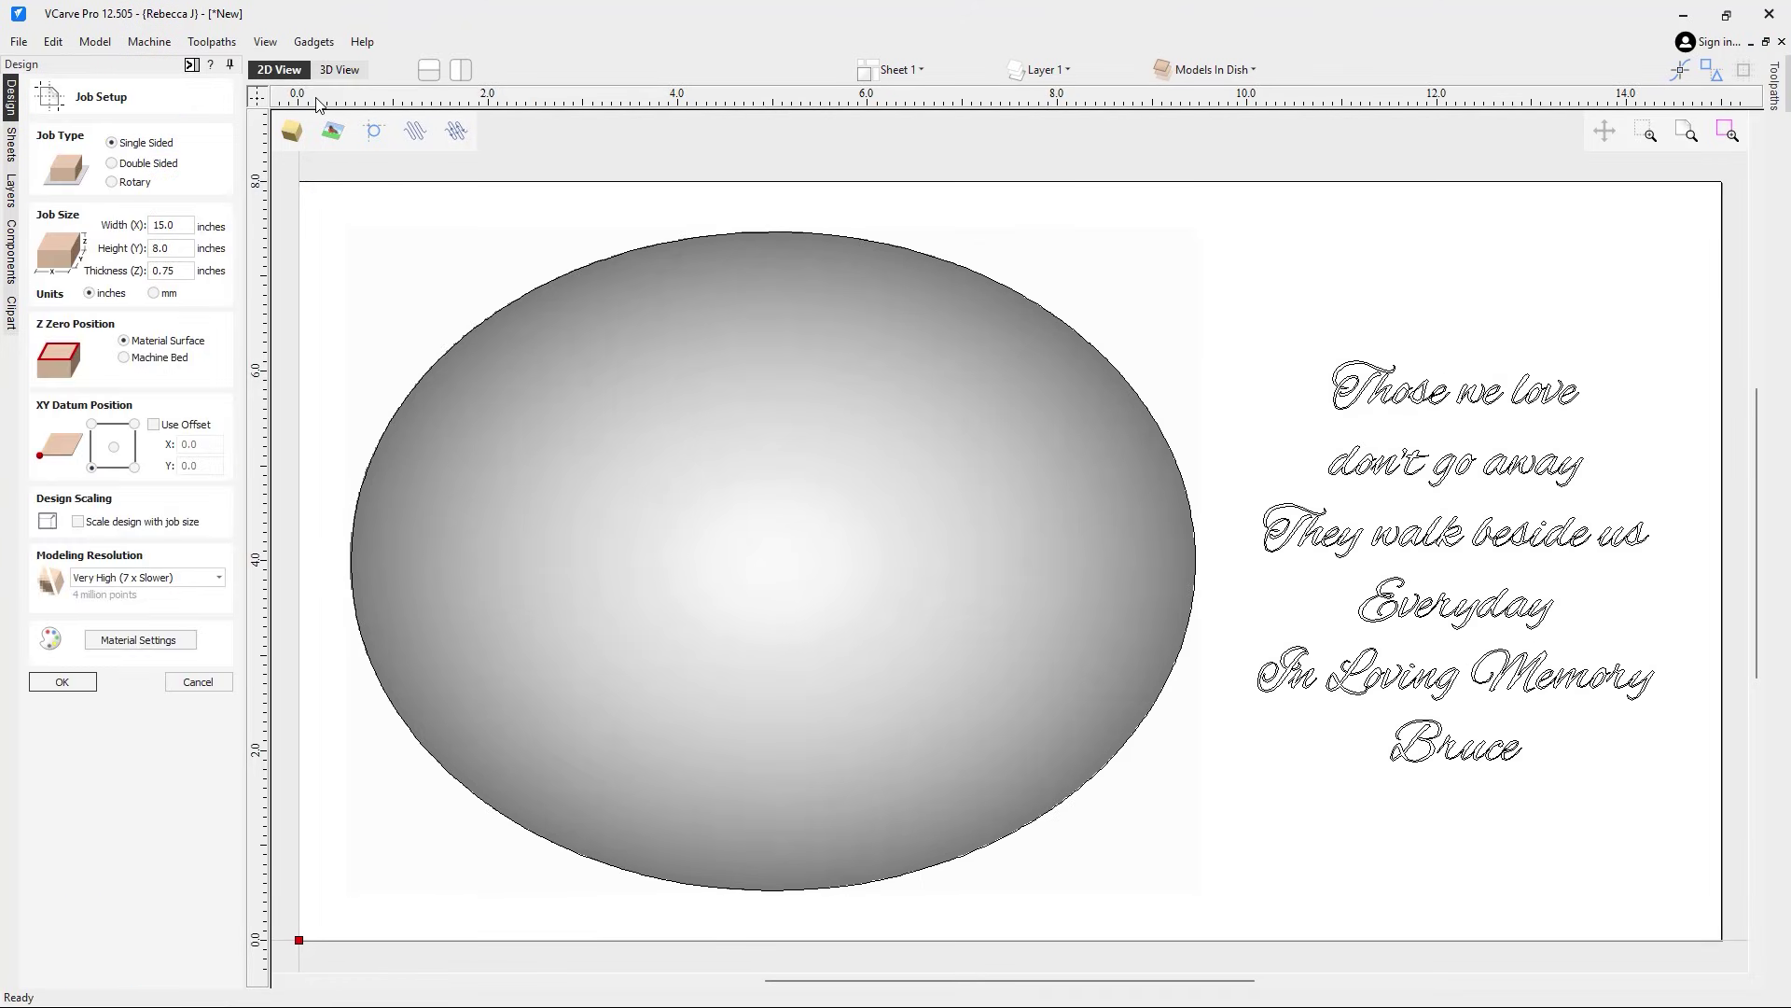
Accept the 15 x 8 x 0.75 inch job setup and inspect the plaque in 3D View
click(337, 70)
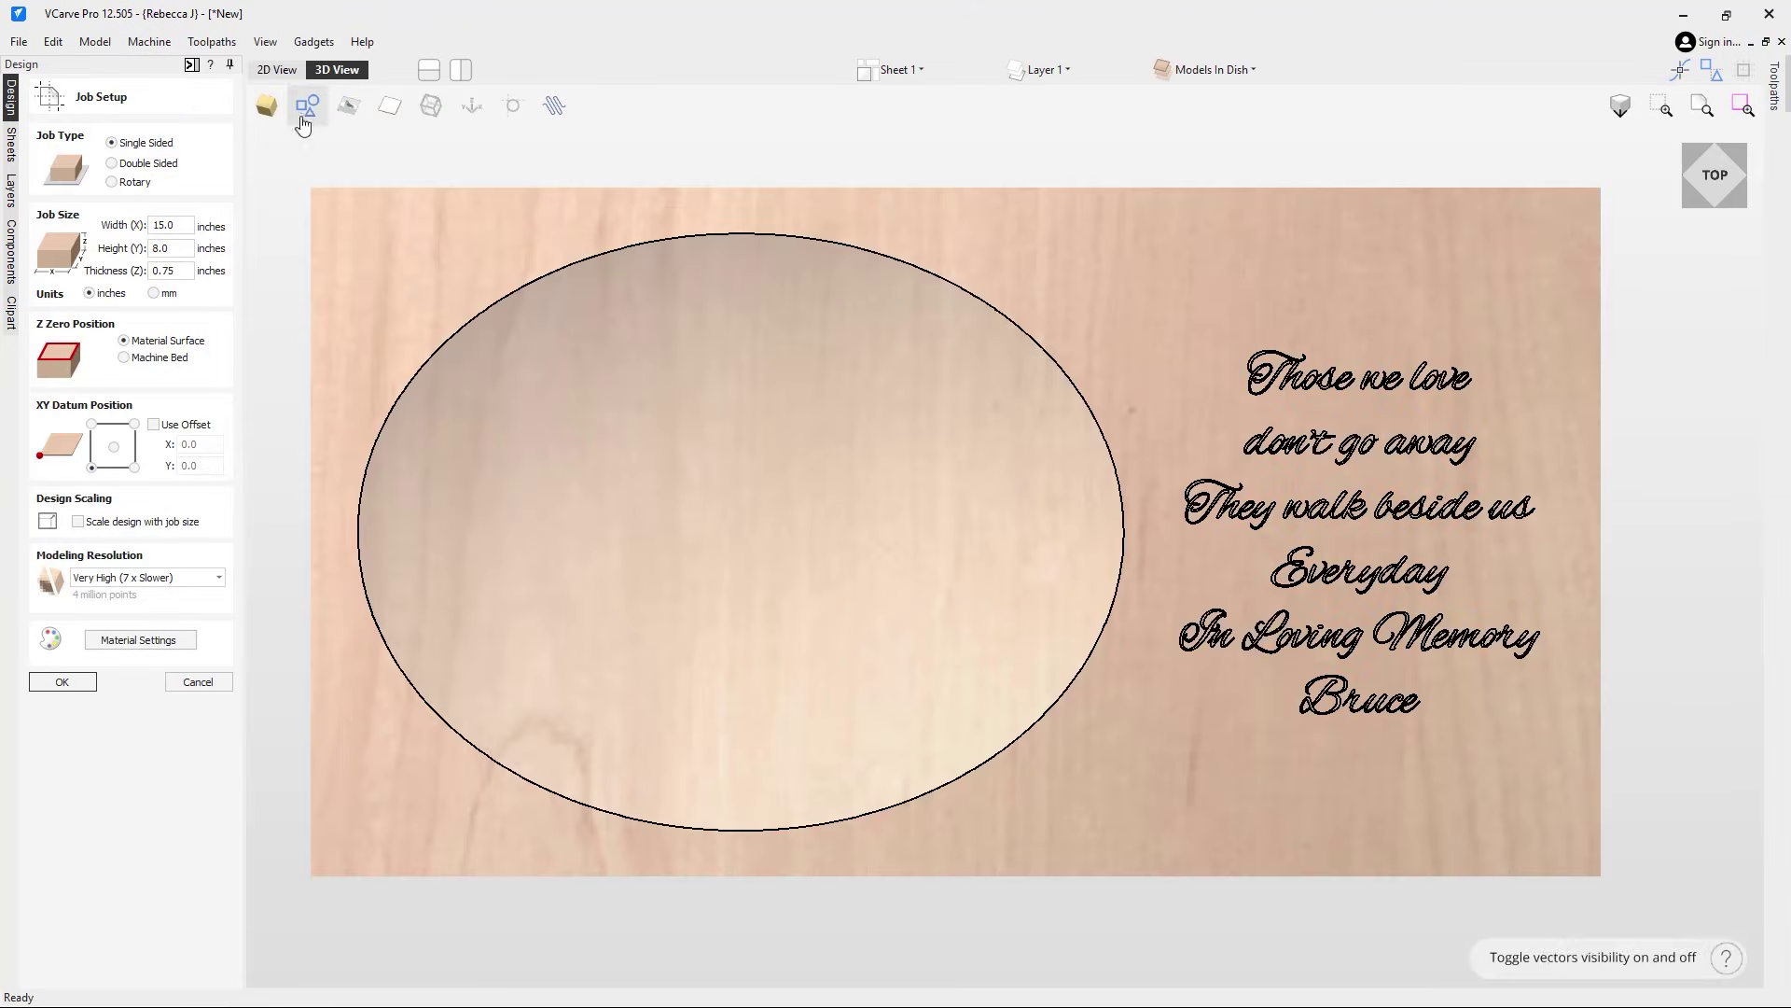
click(61, 682)
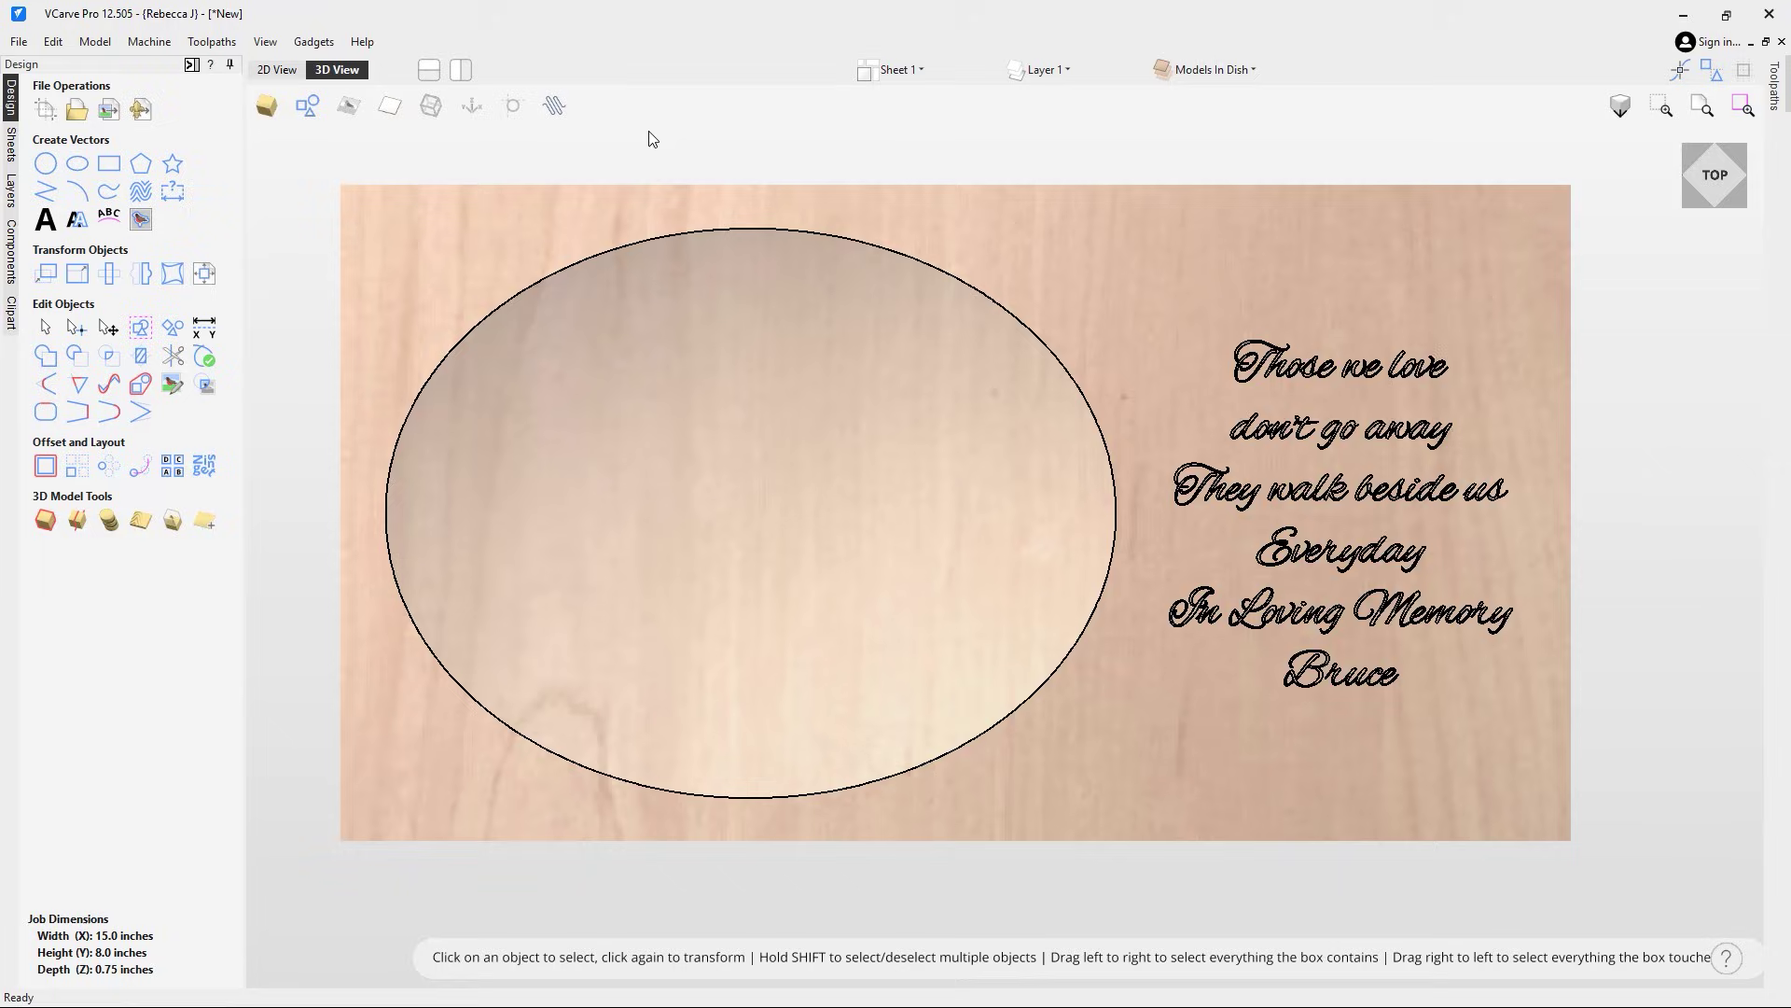
drag(901, 808, 867, 508)
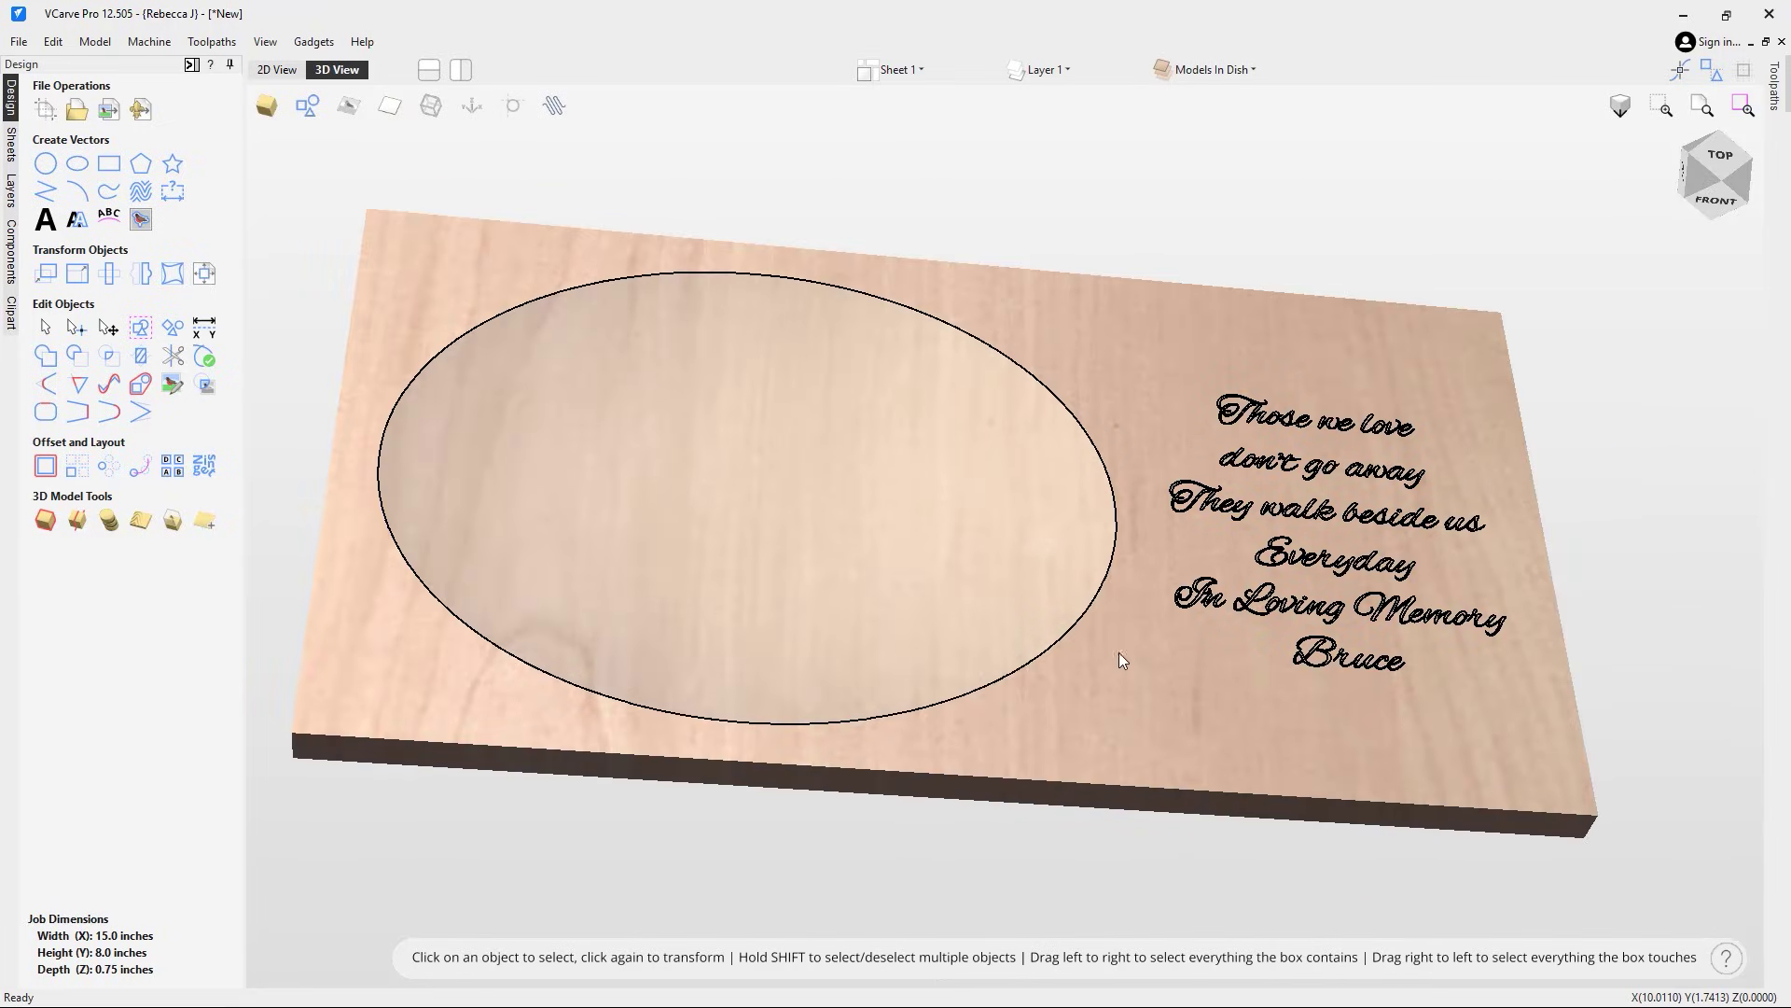
drag(1120, 657, 1168, 855)
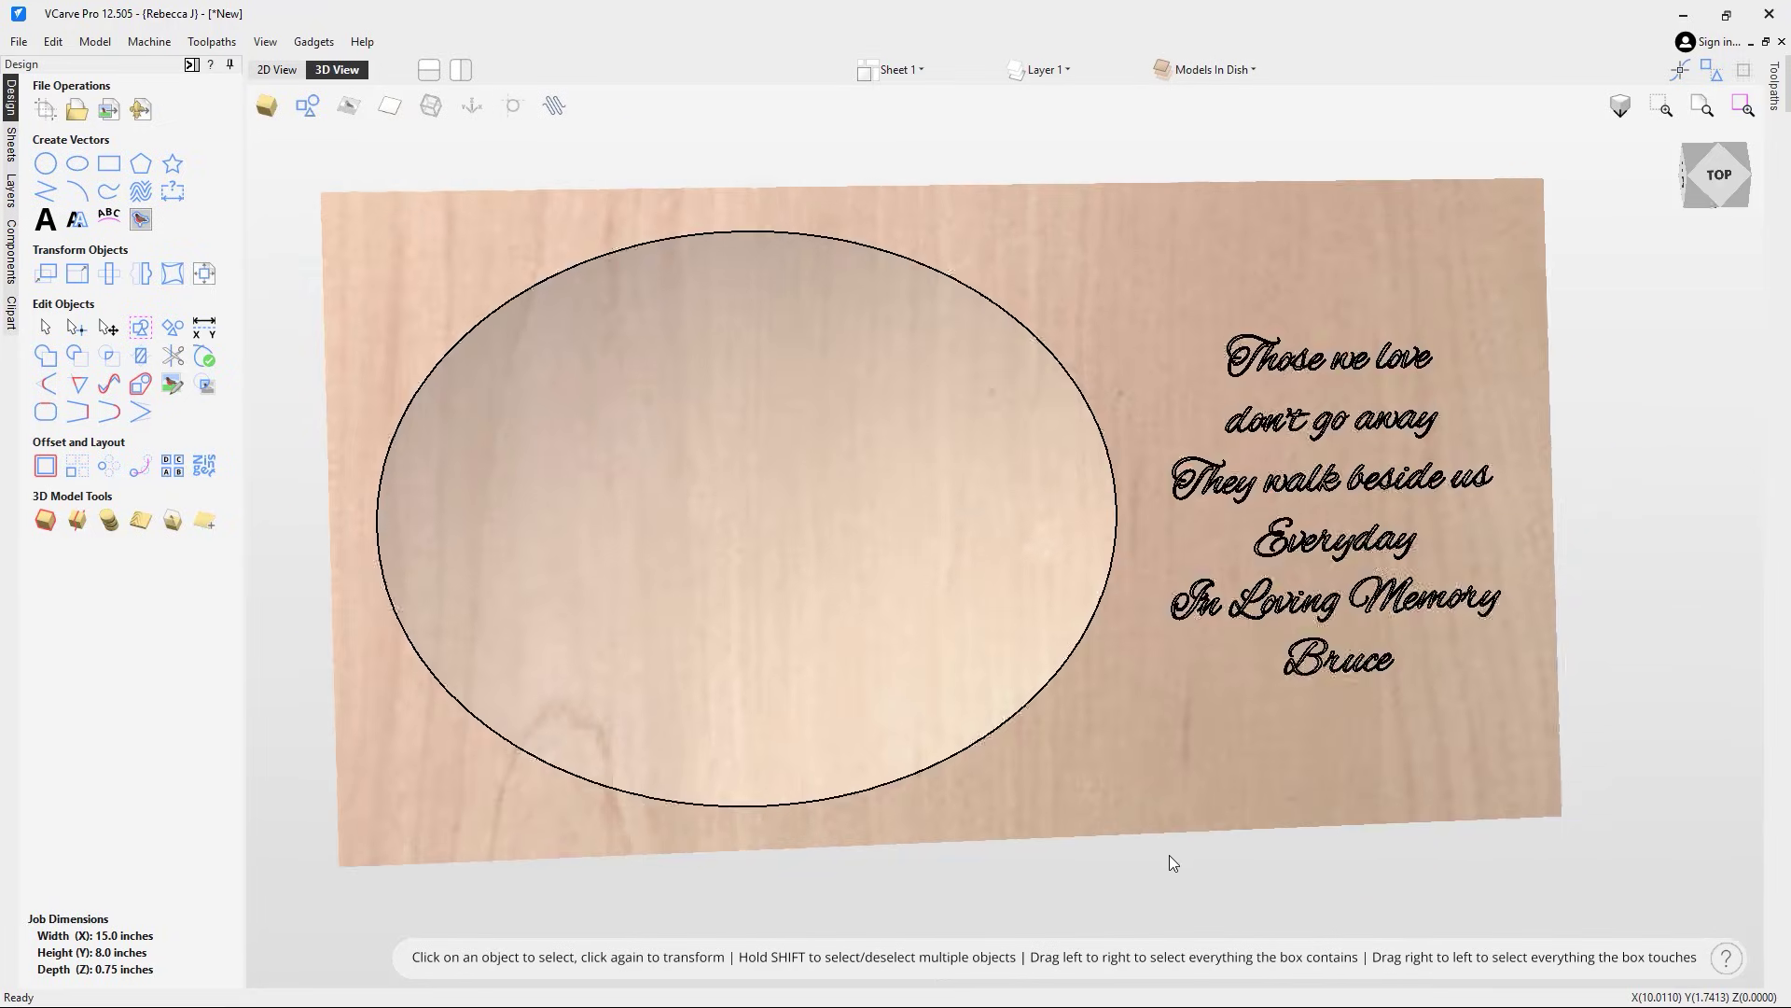
Import the Bulldog Puppy Sitting 3D model into the job
click(140, 111)
click(722, 421)
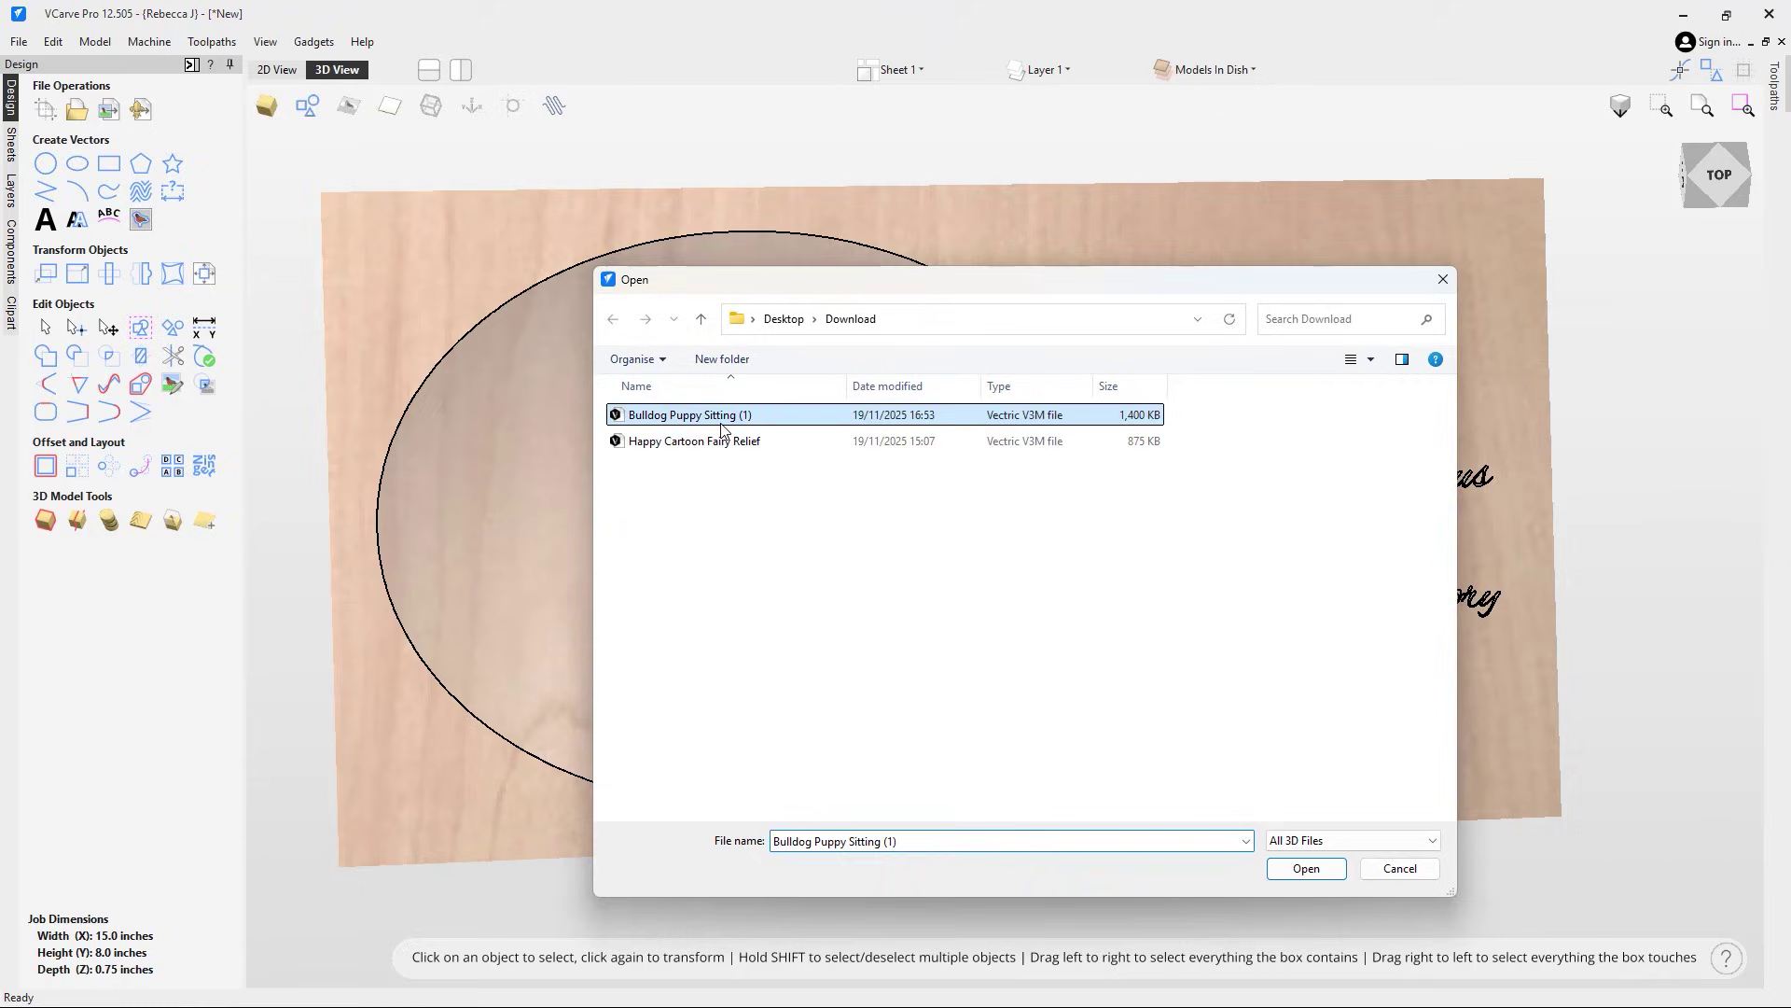
click(1307, 869)
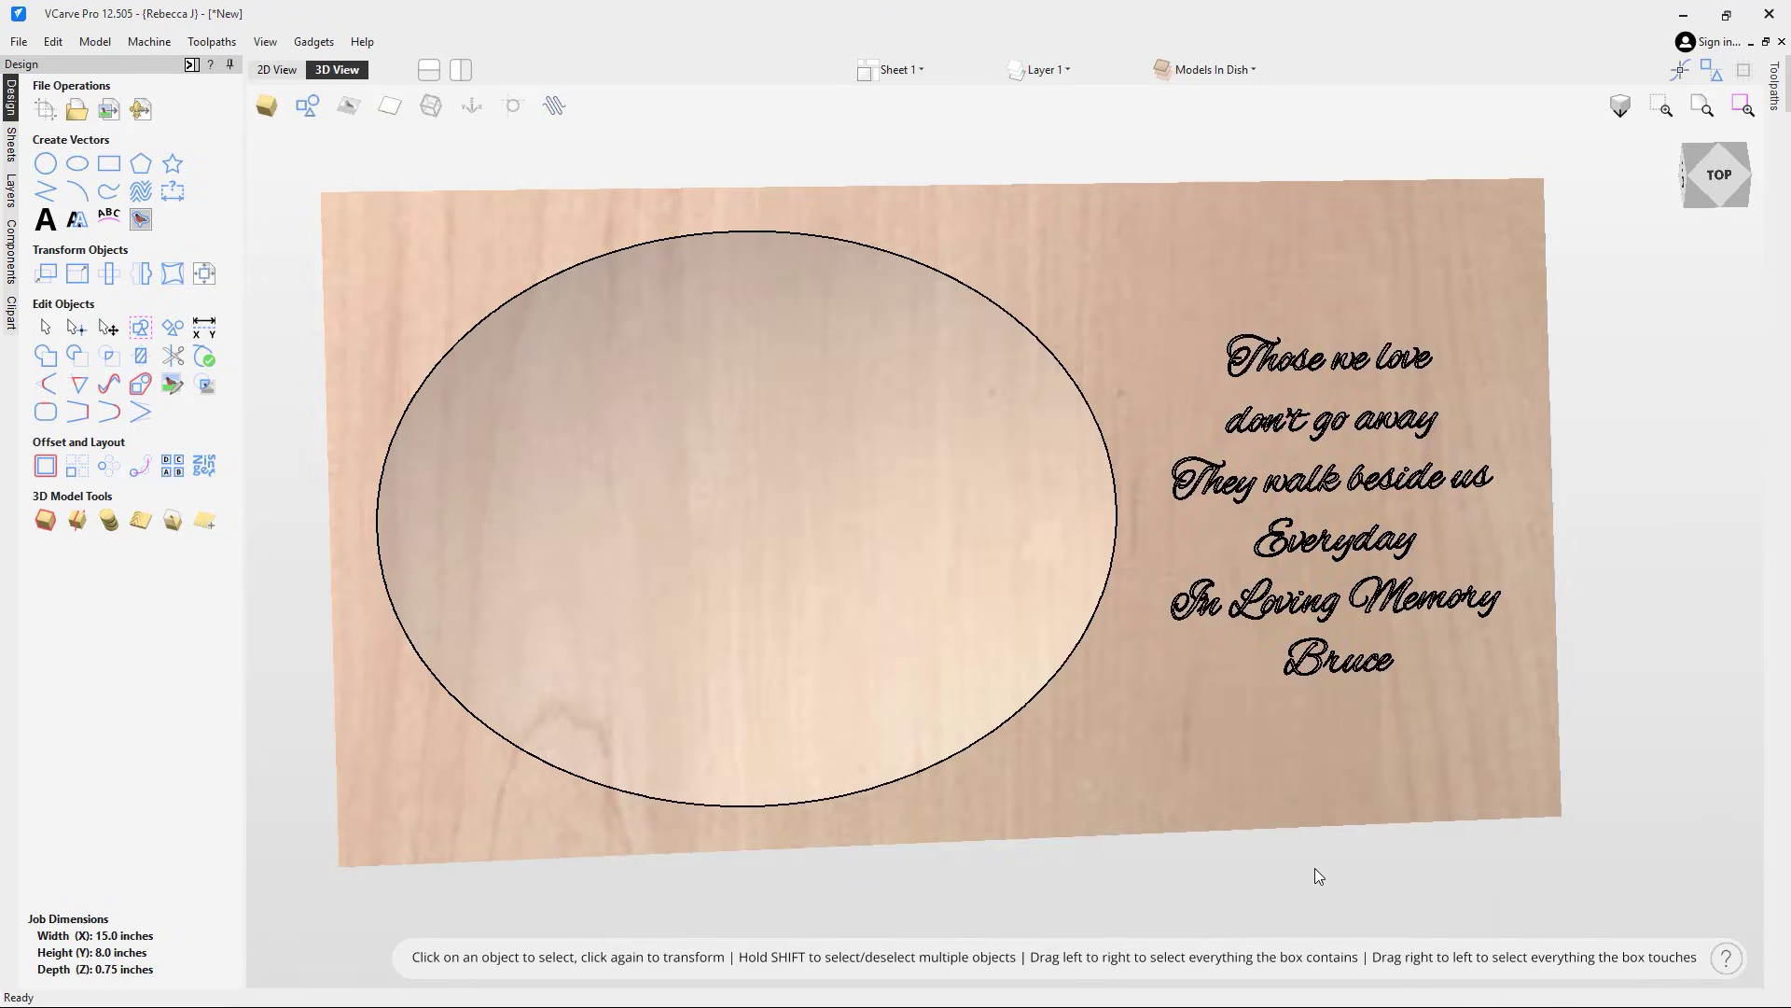
scroll(1284, 490, down, 5)
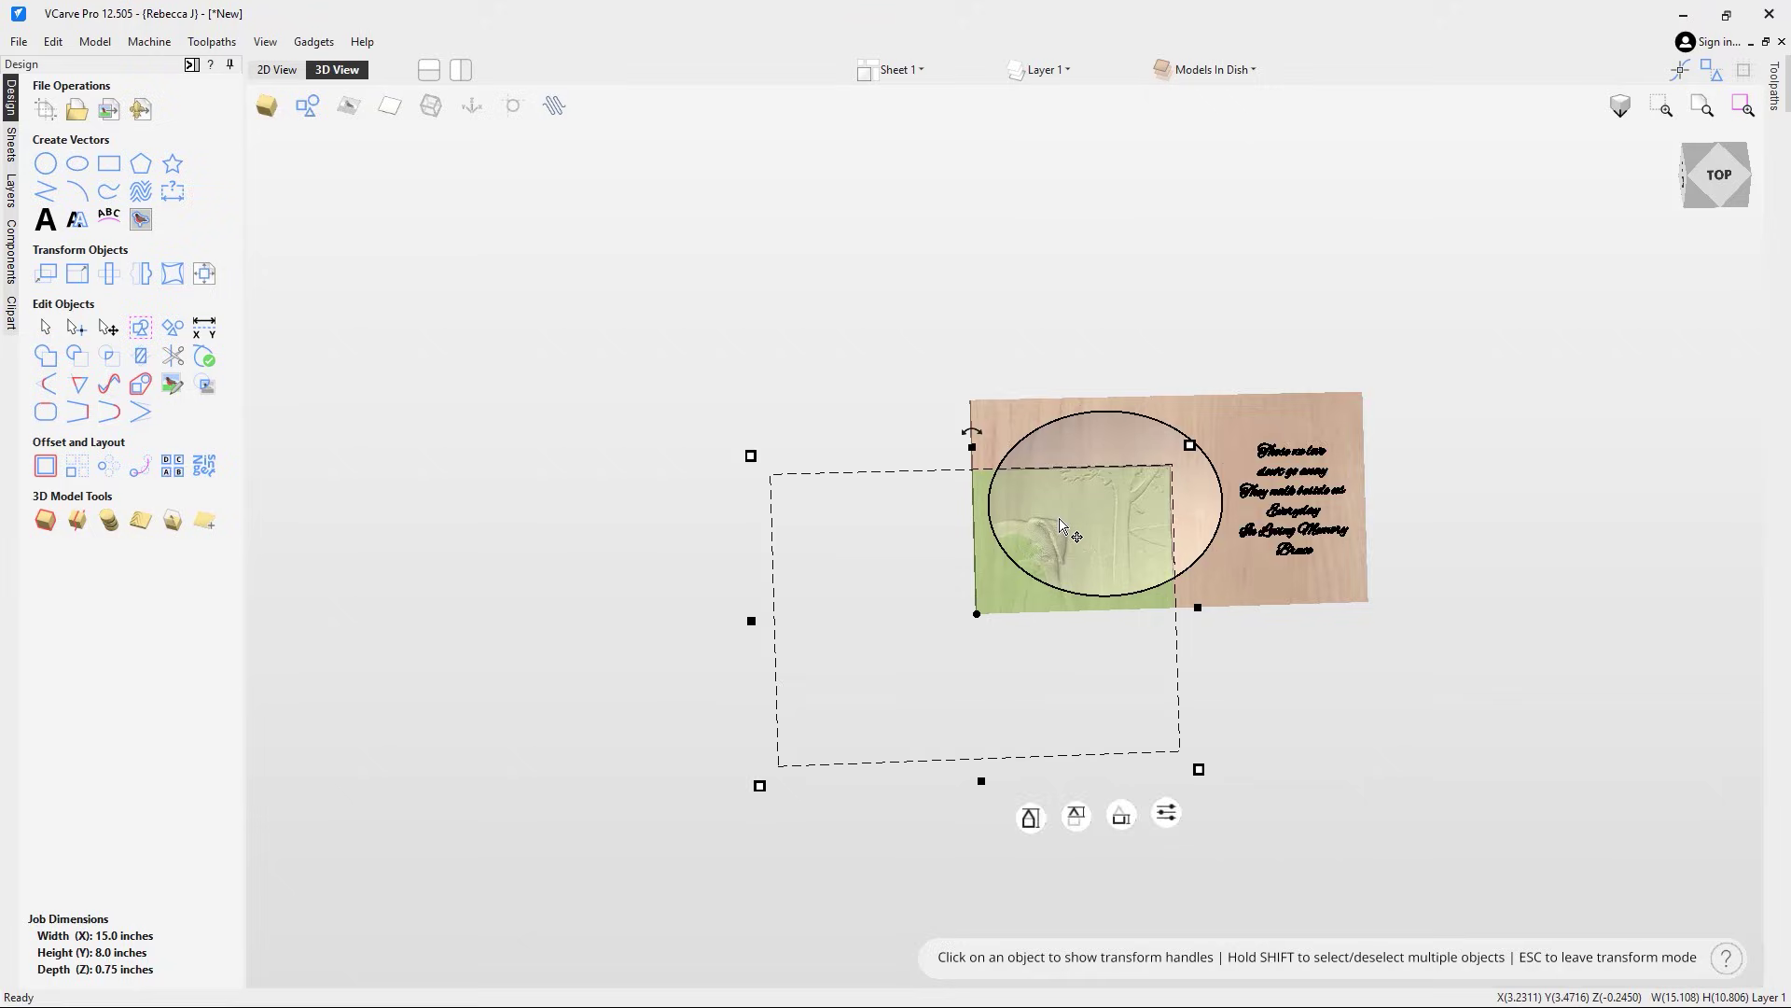
Move and scale the bulldog relief down to sit inside the oval dish beside the poem
drag(1072, 532, 1270, 420)
drag(1382, 336, 1262, 427)
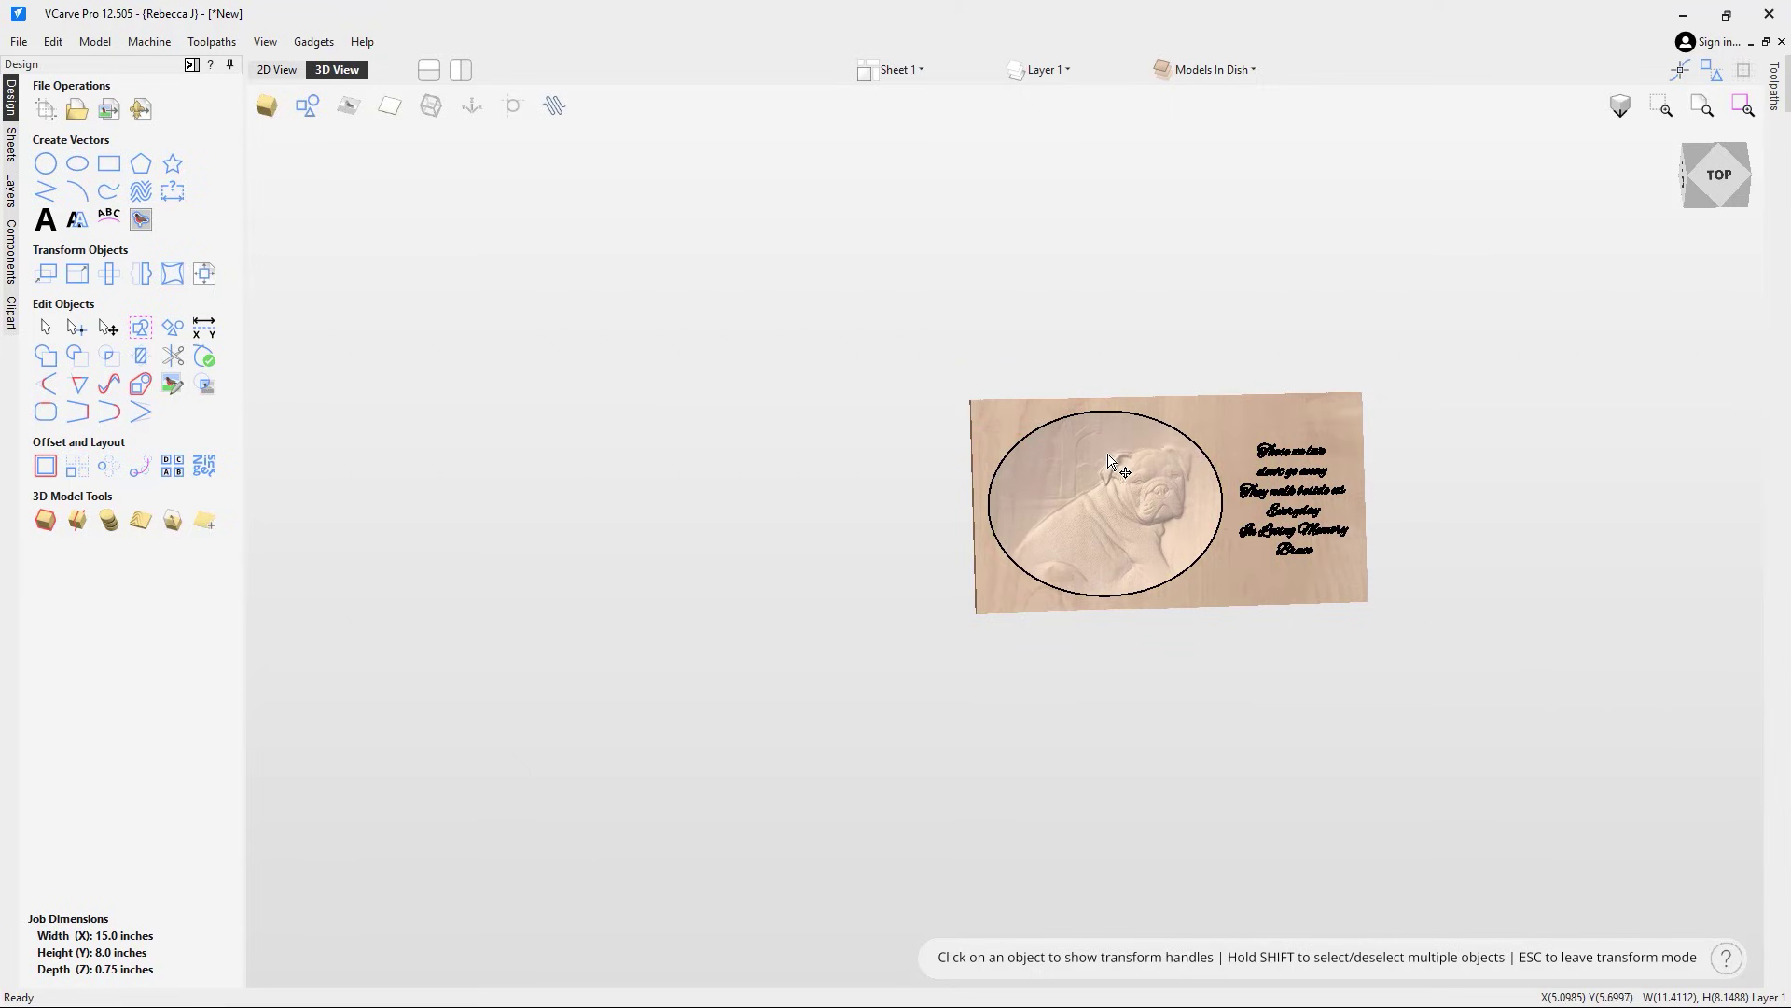
click(1111, 506)
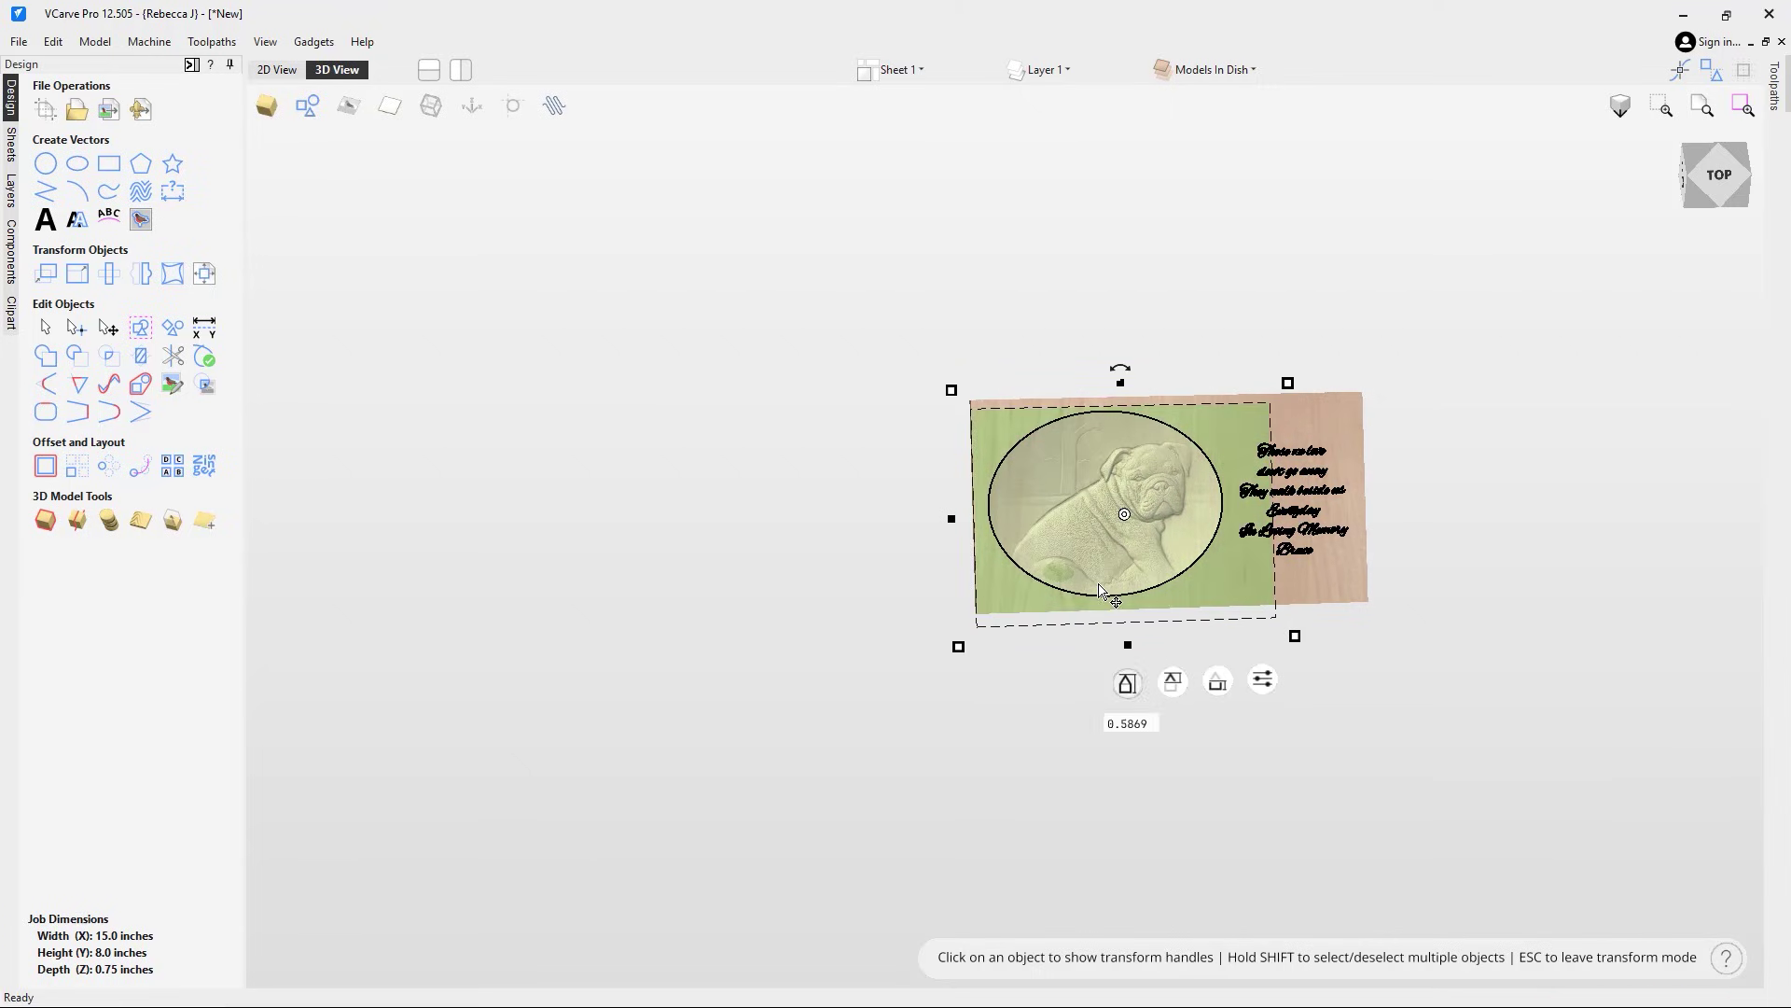
scroll(1129, 598, up, 4)
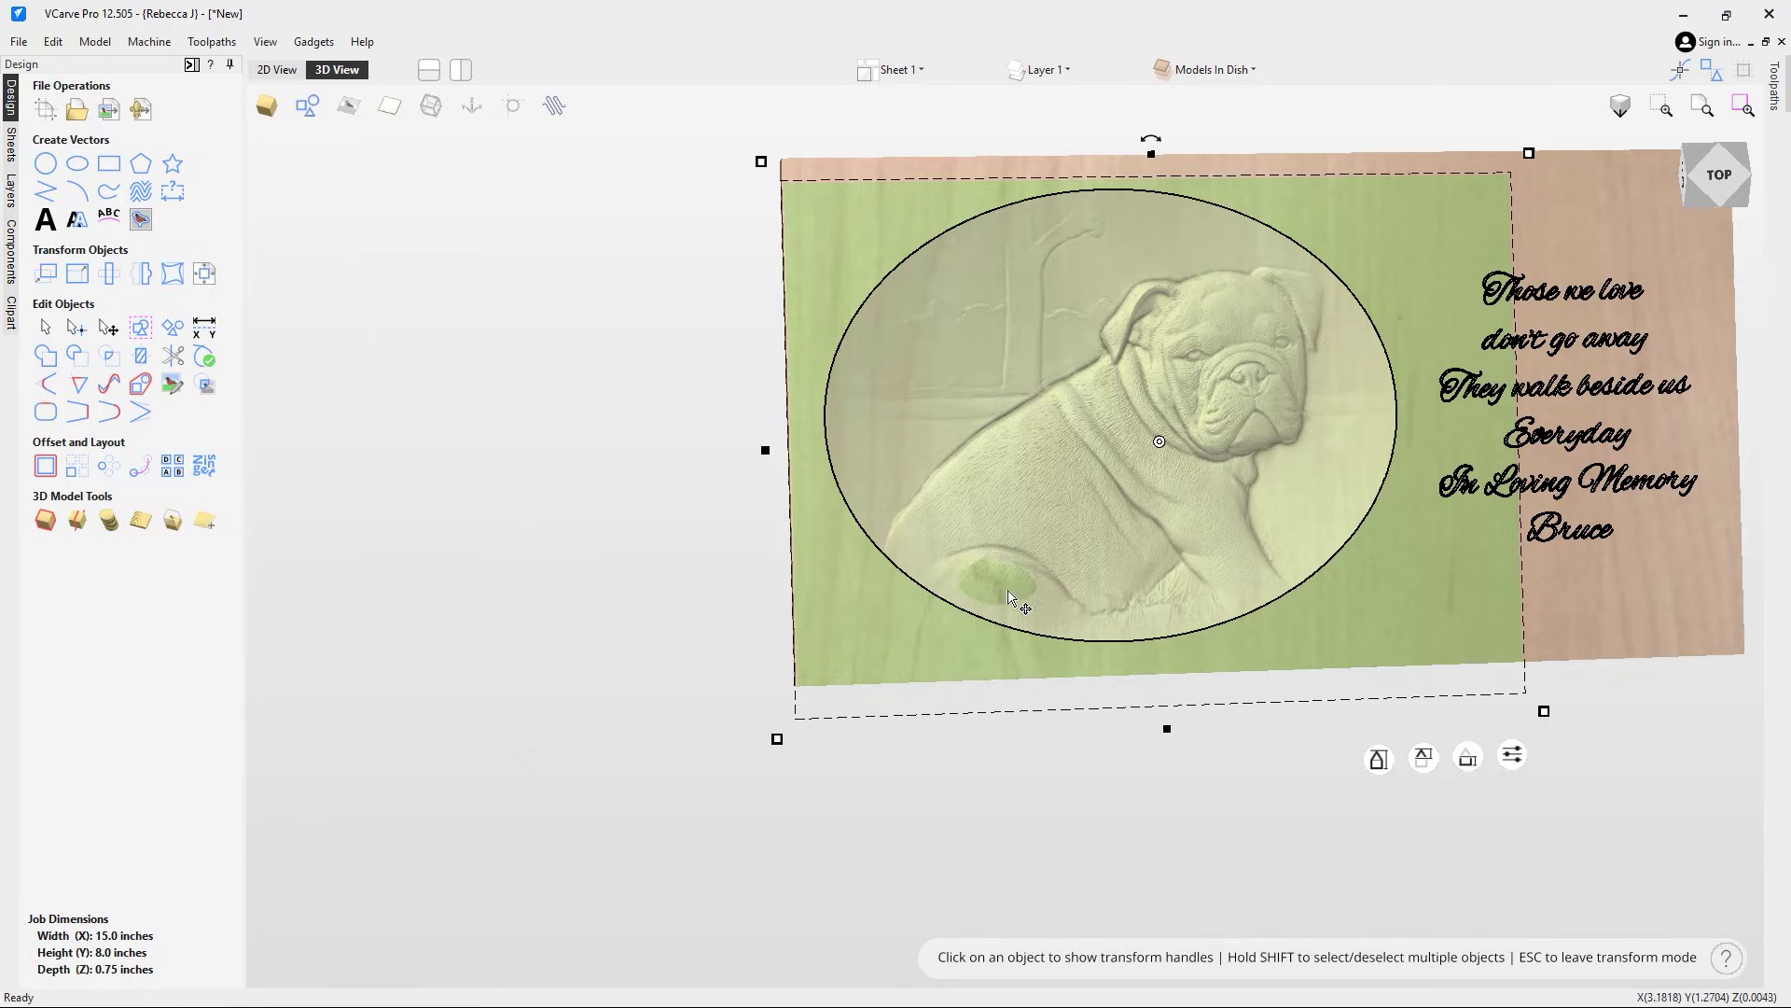
drag(1148, 853, 1076, 812)
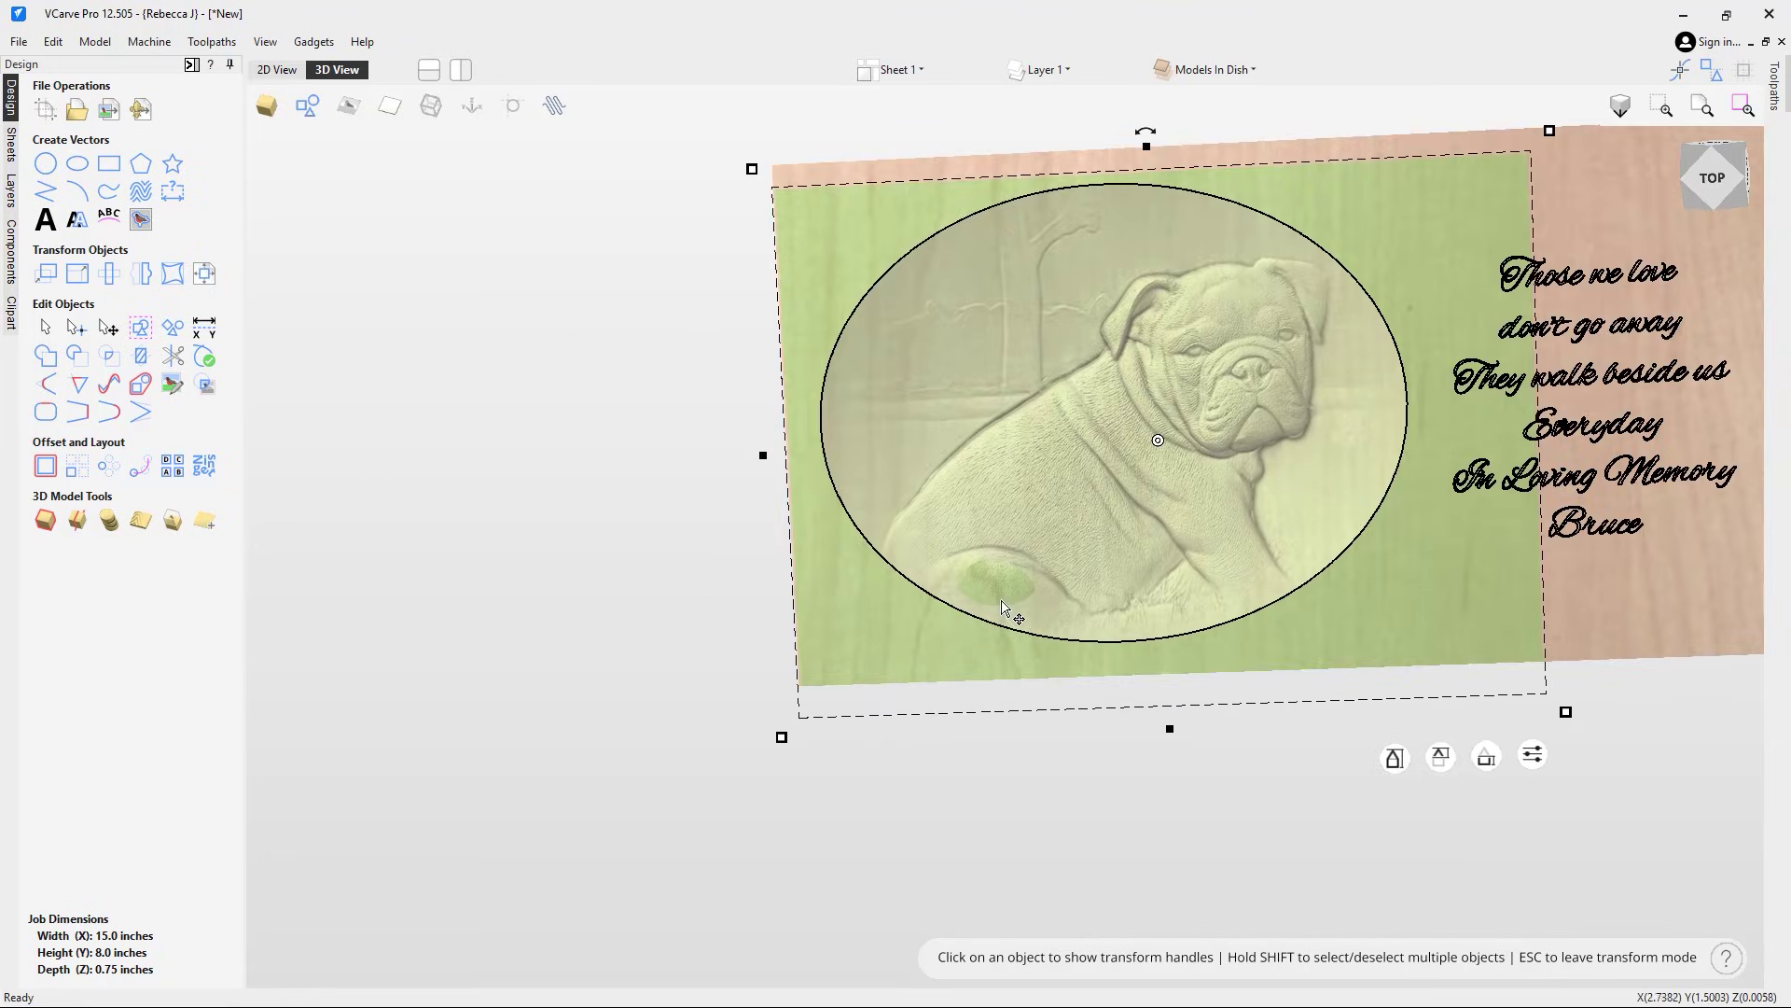
click(1437, 763)
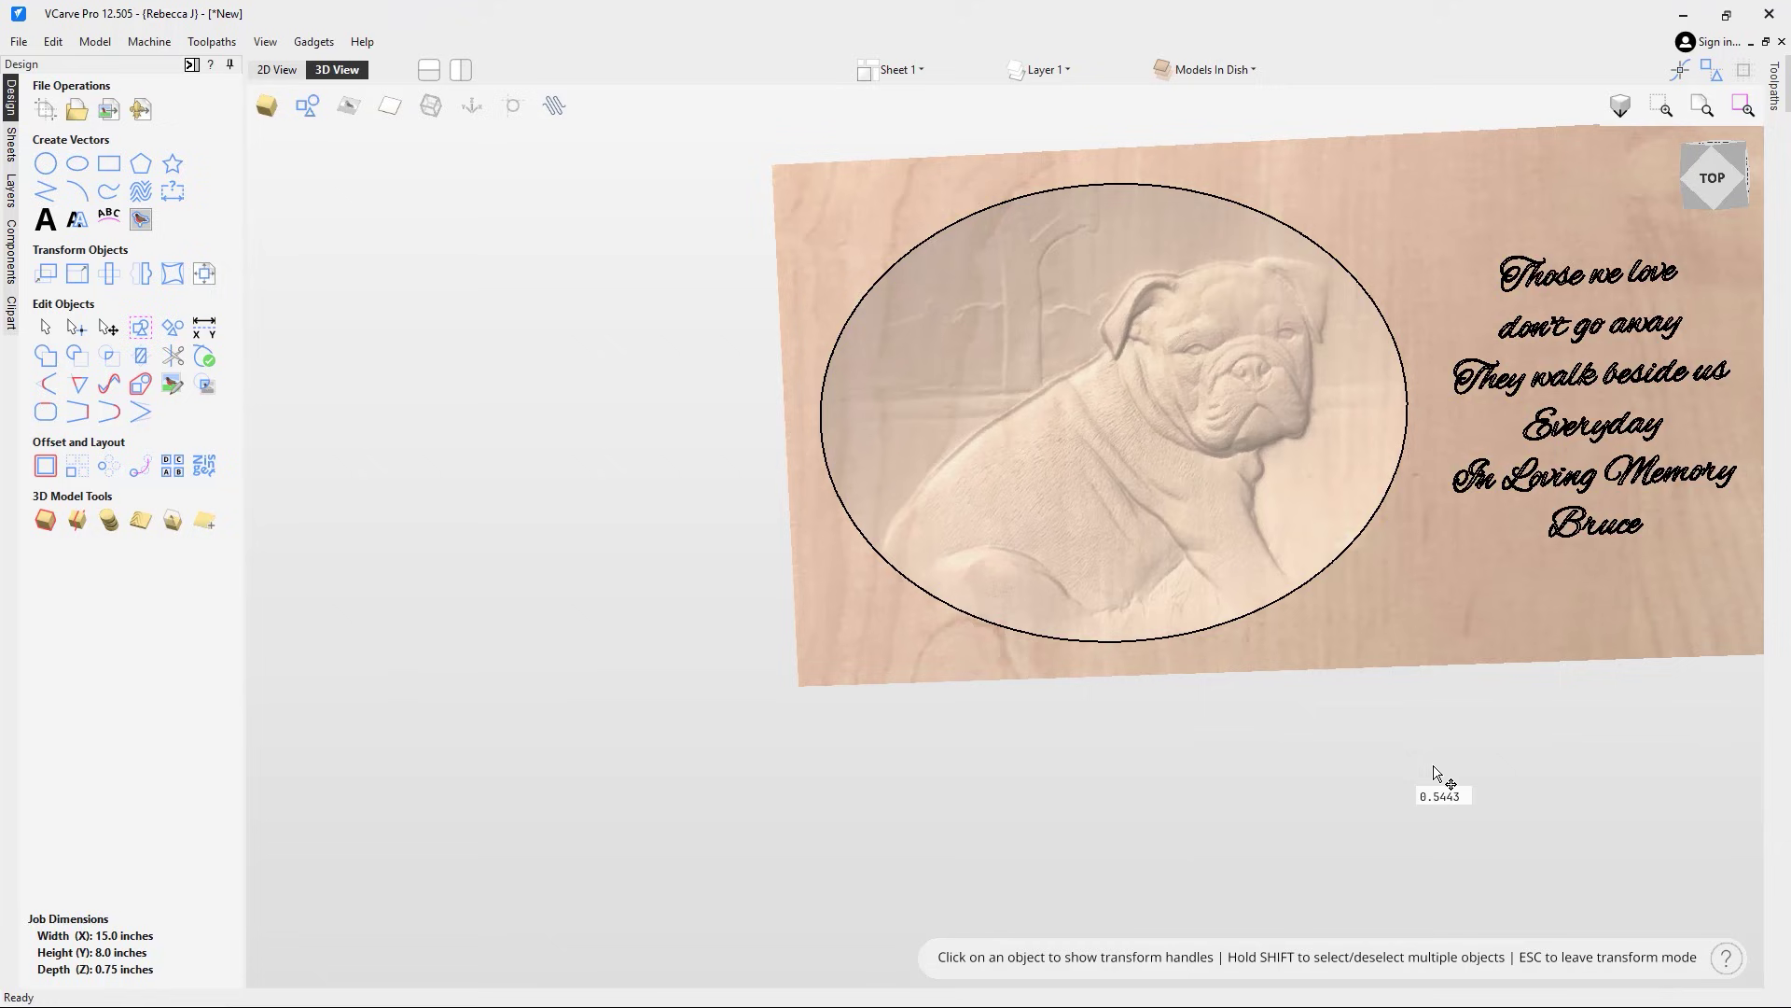
key(ctrl+z)
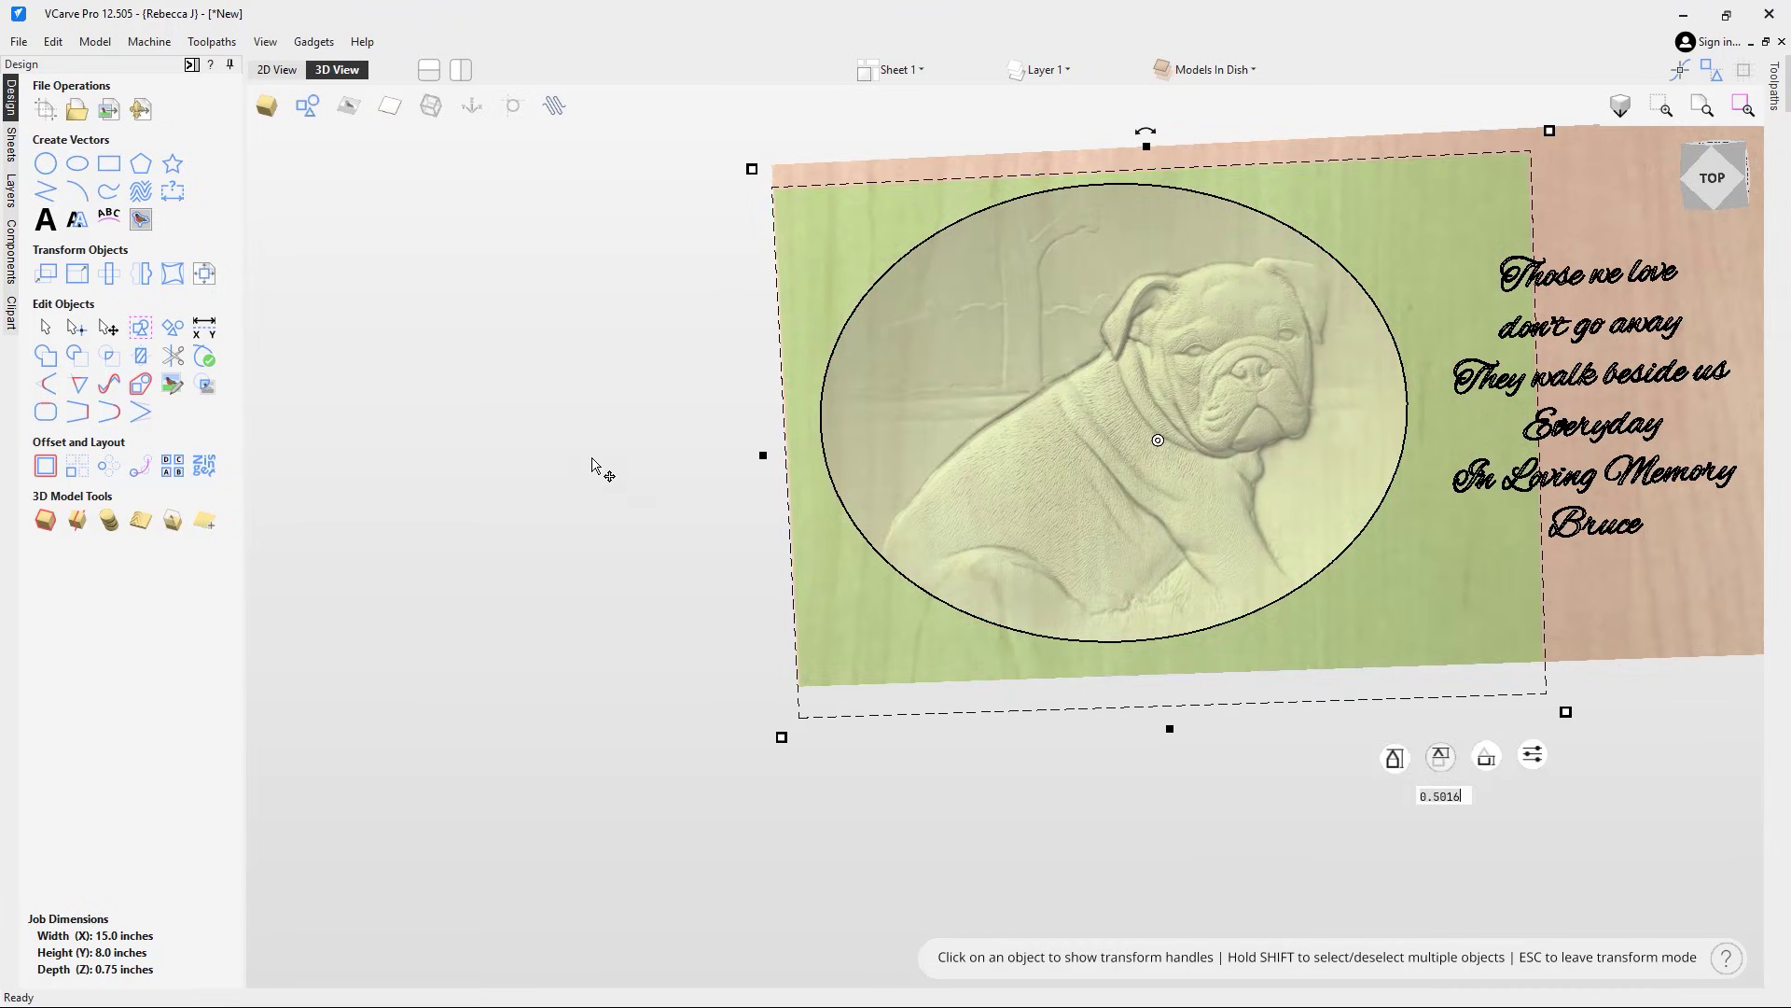
click(588, 385)
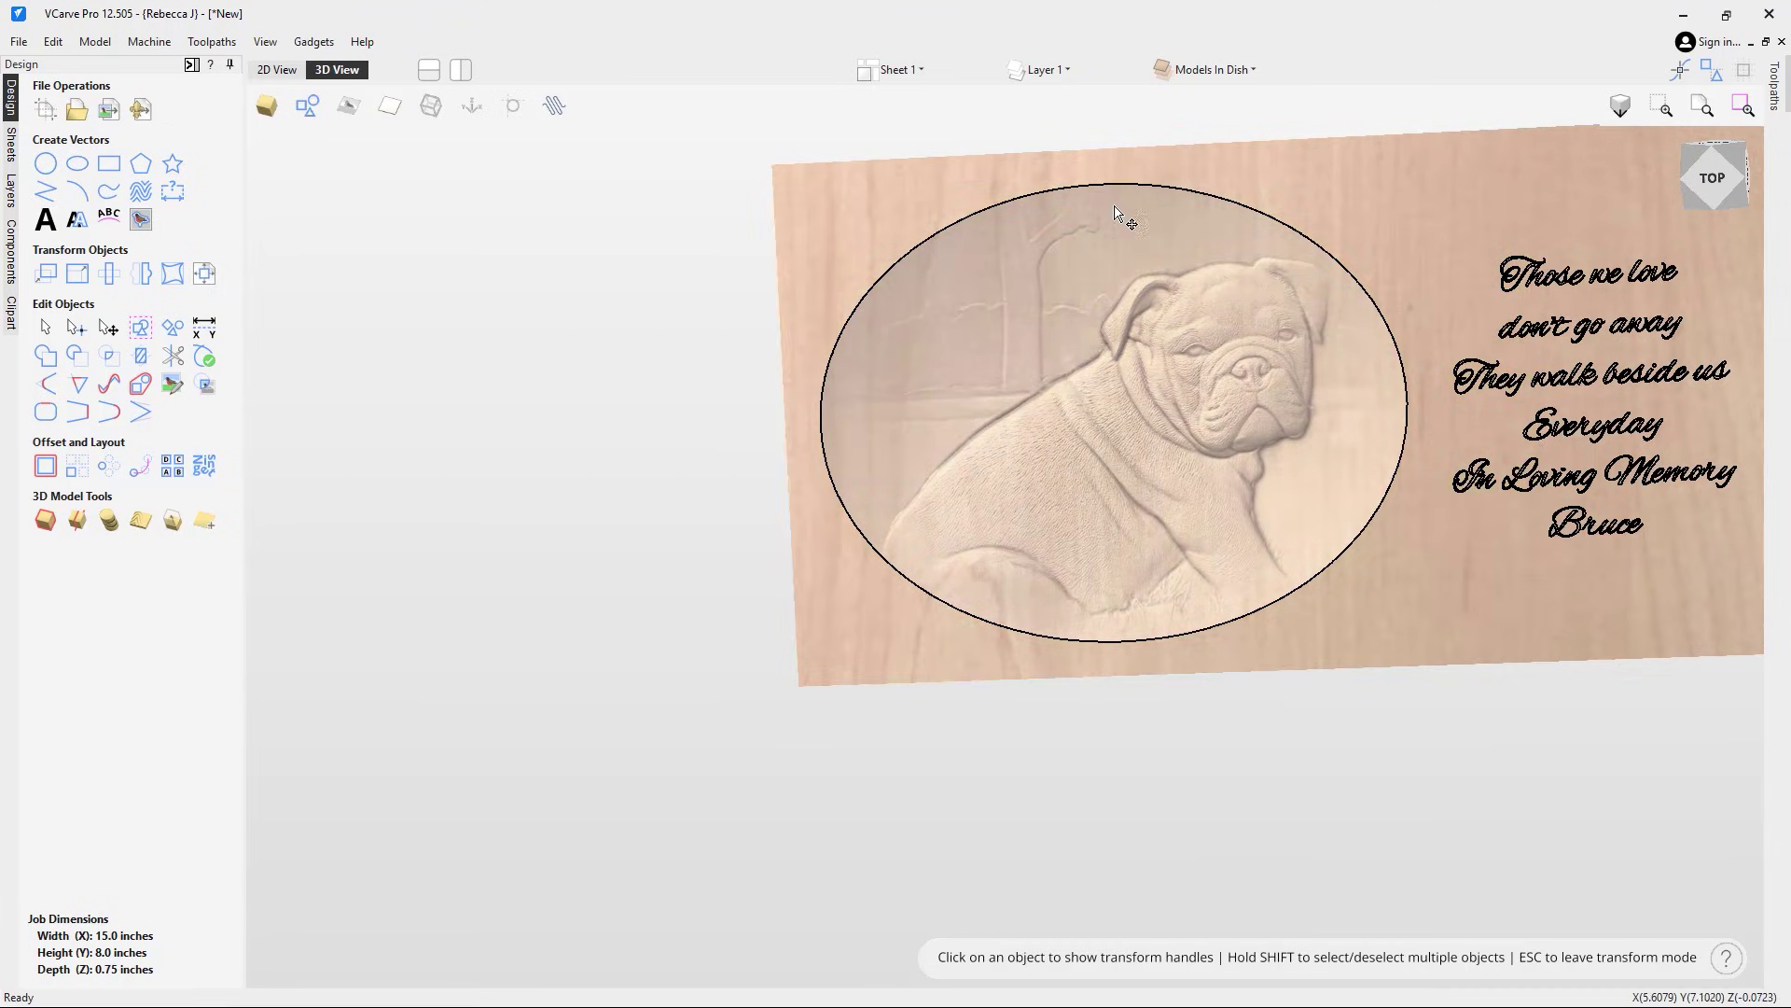
drag(1025, 915, 1213, 816)
scroll(1073, 373, up, 5)
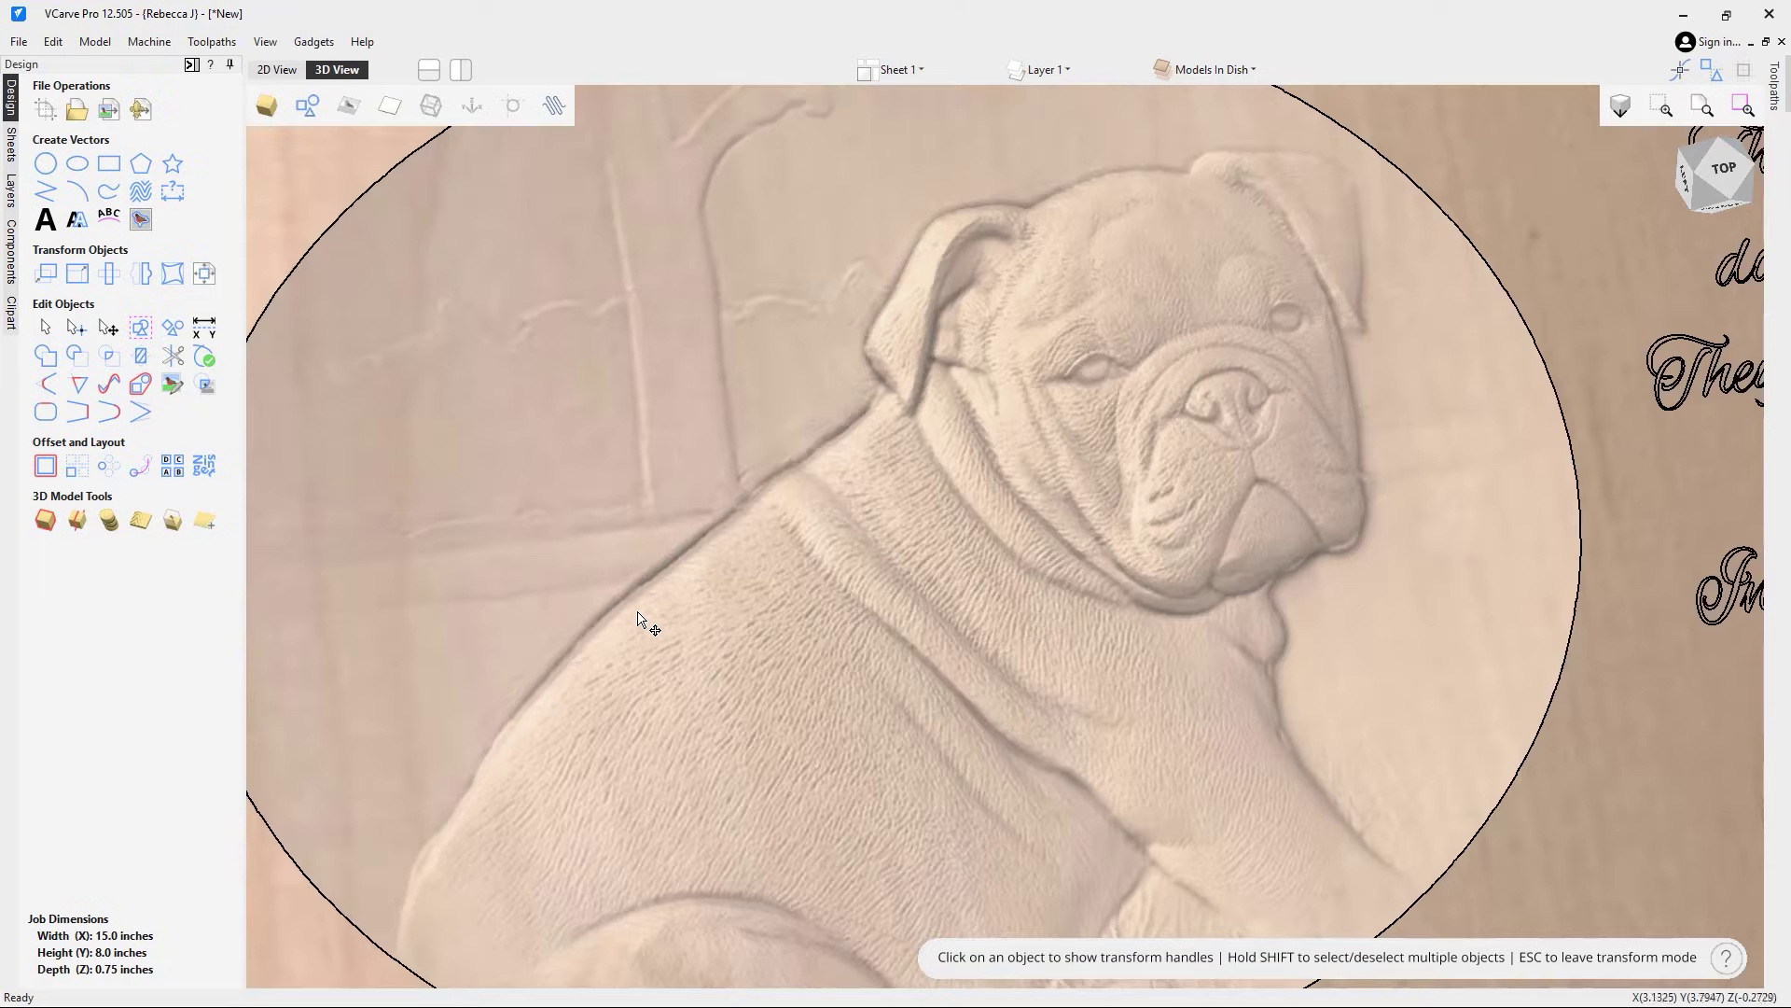
scroll(1101, 397, down, 5)
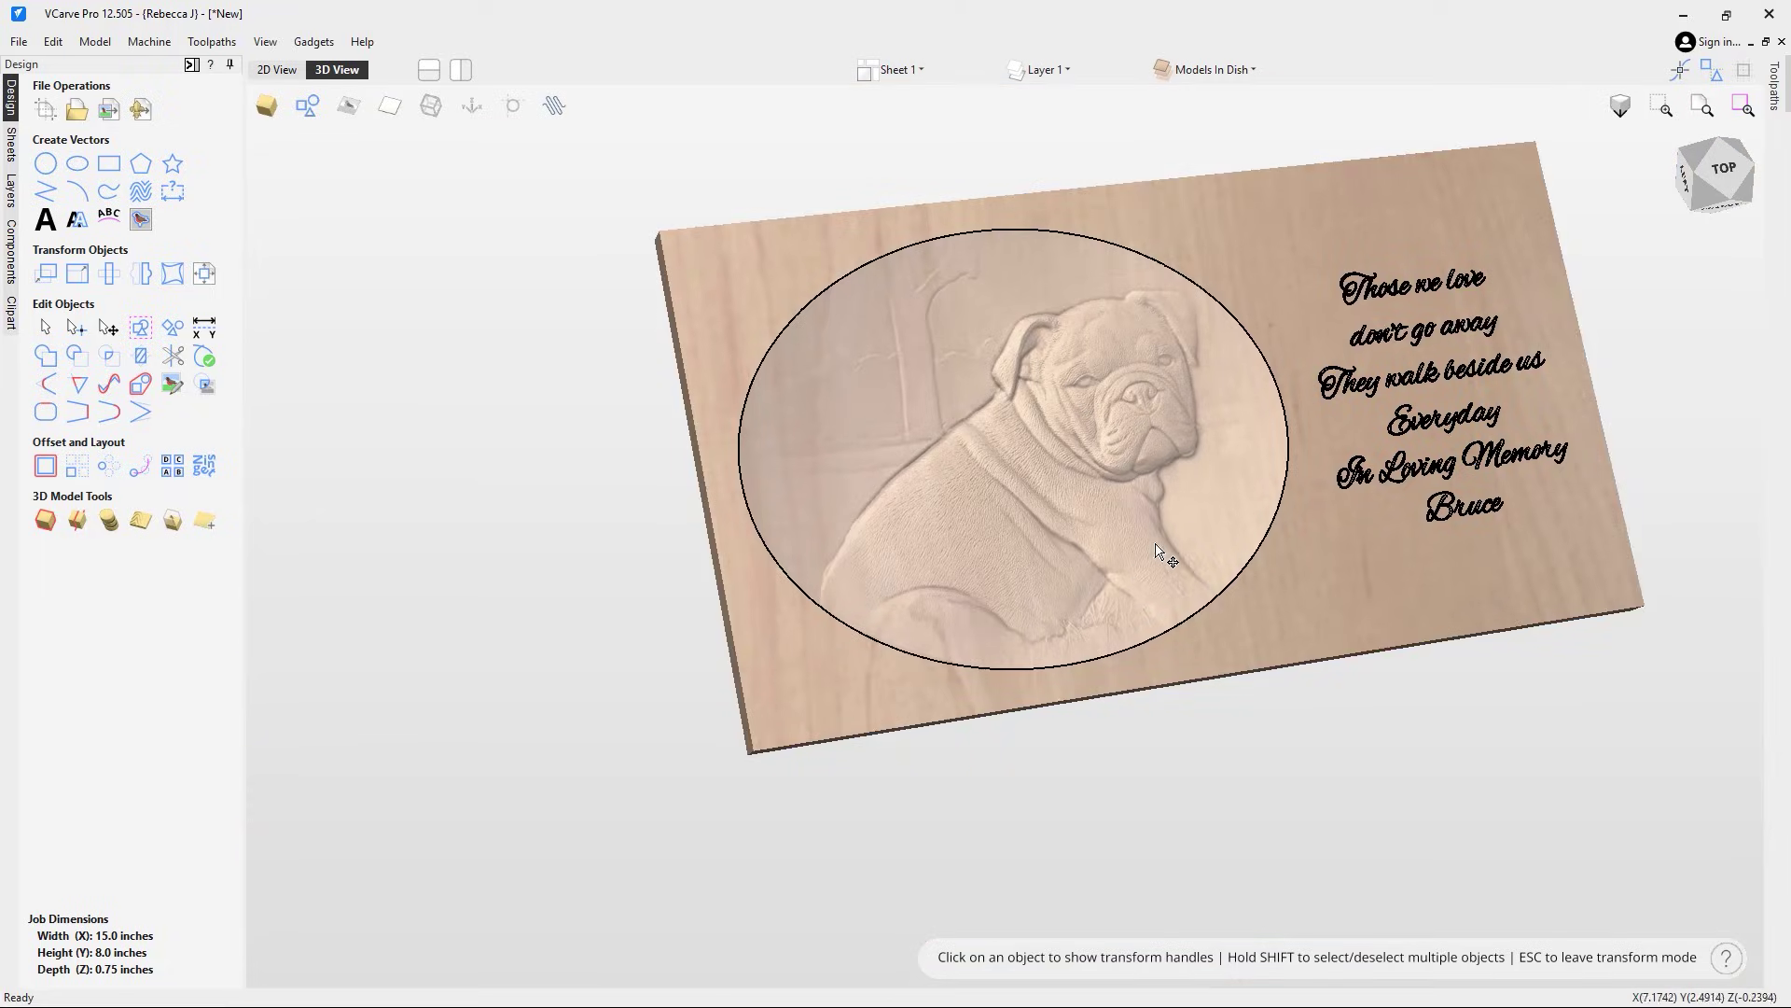
key(1)
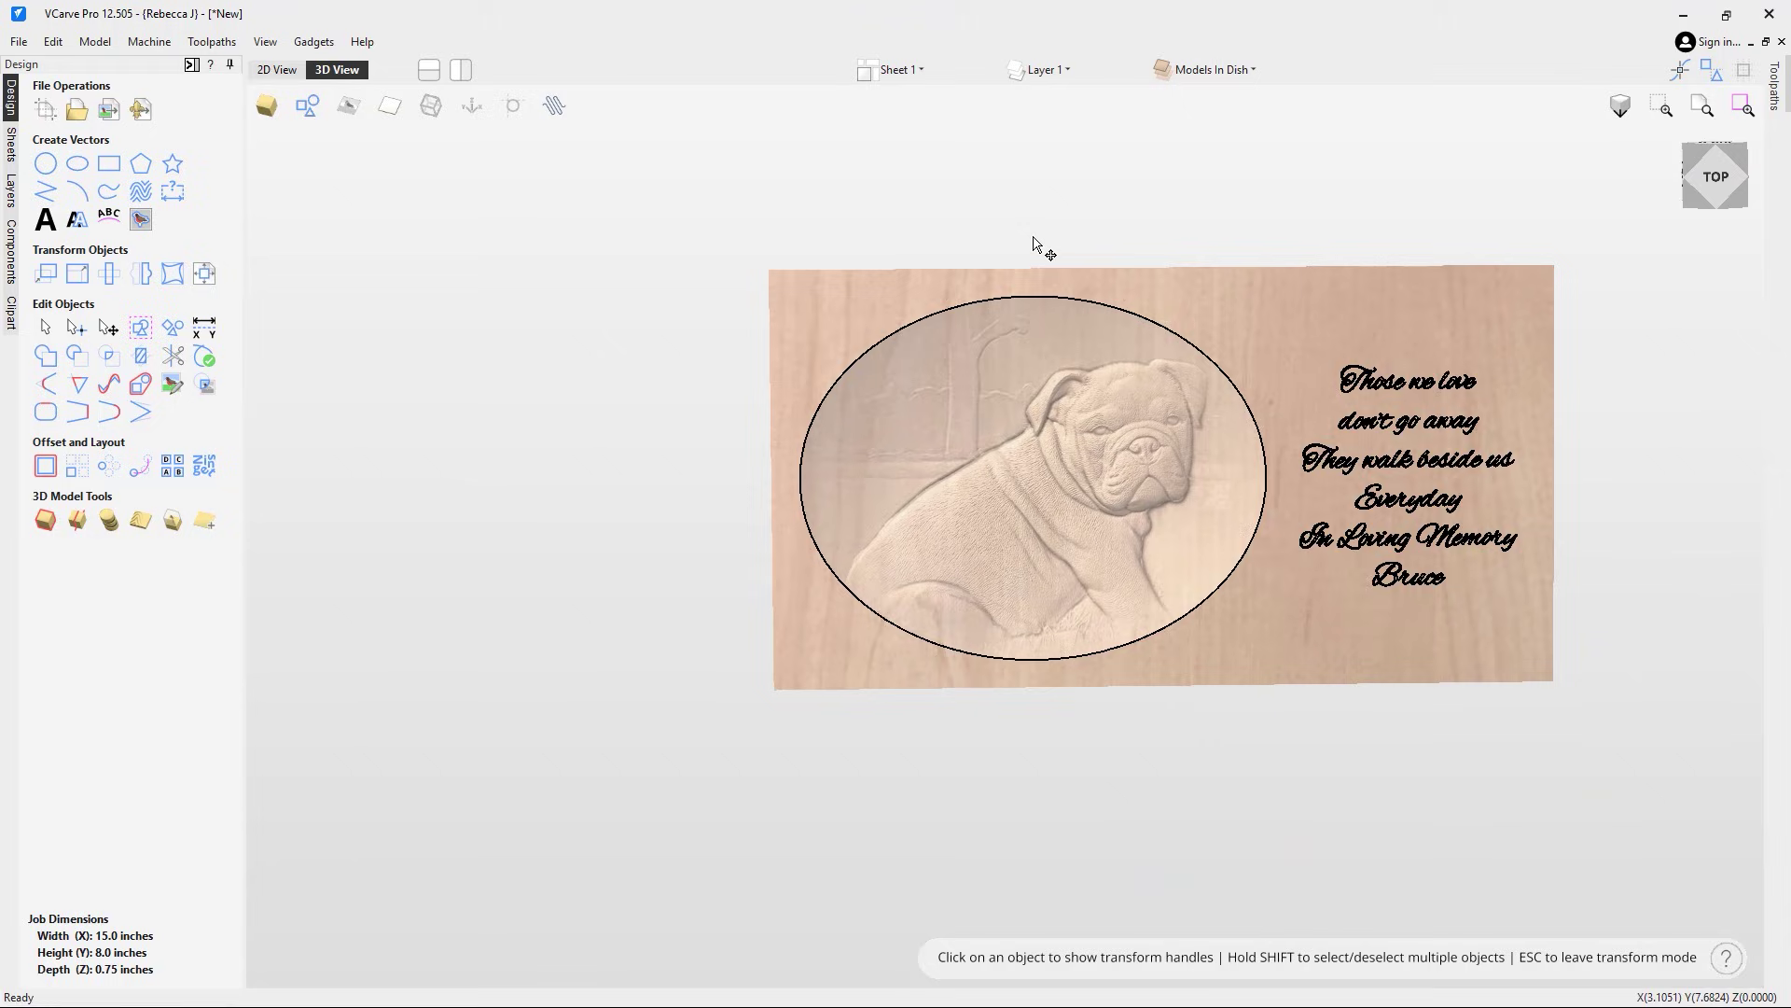
click(1714, 187)
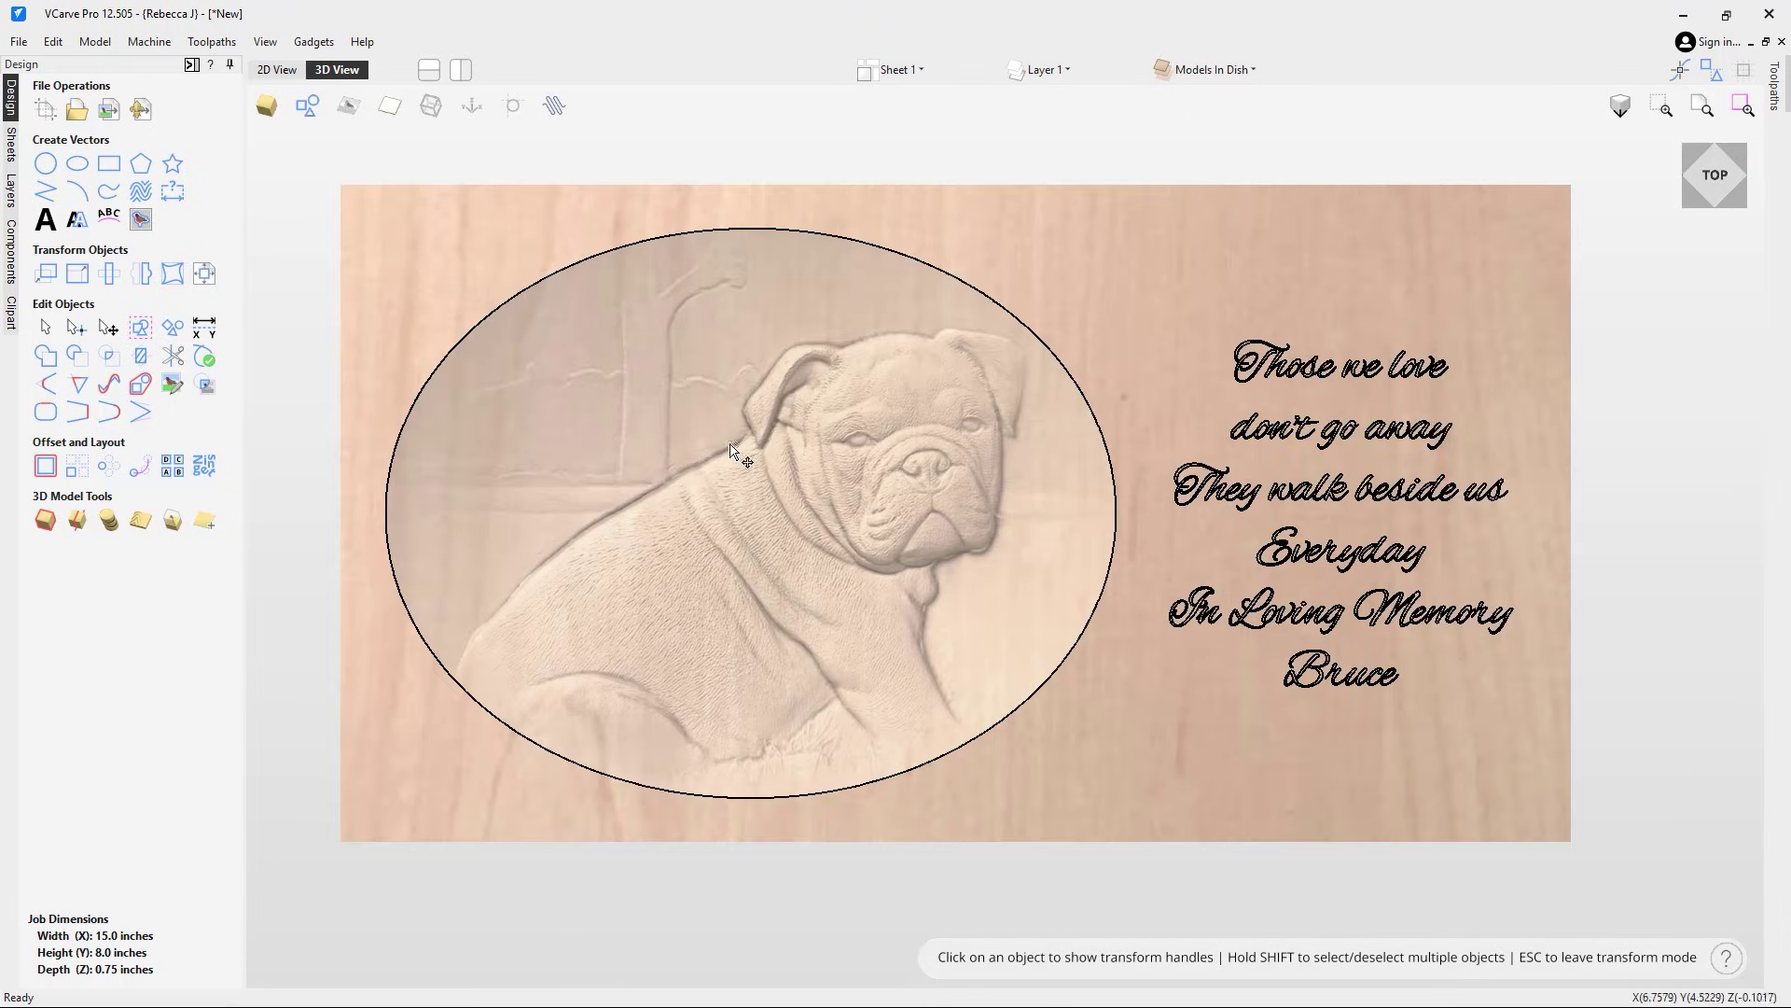
Recalculate all toolpaths from the Toolpath commands and confirm the result
click(191, 67)
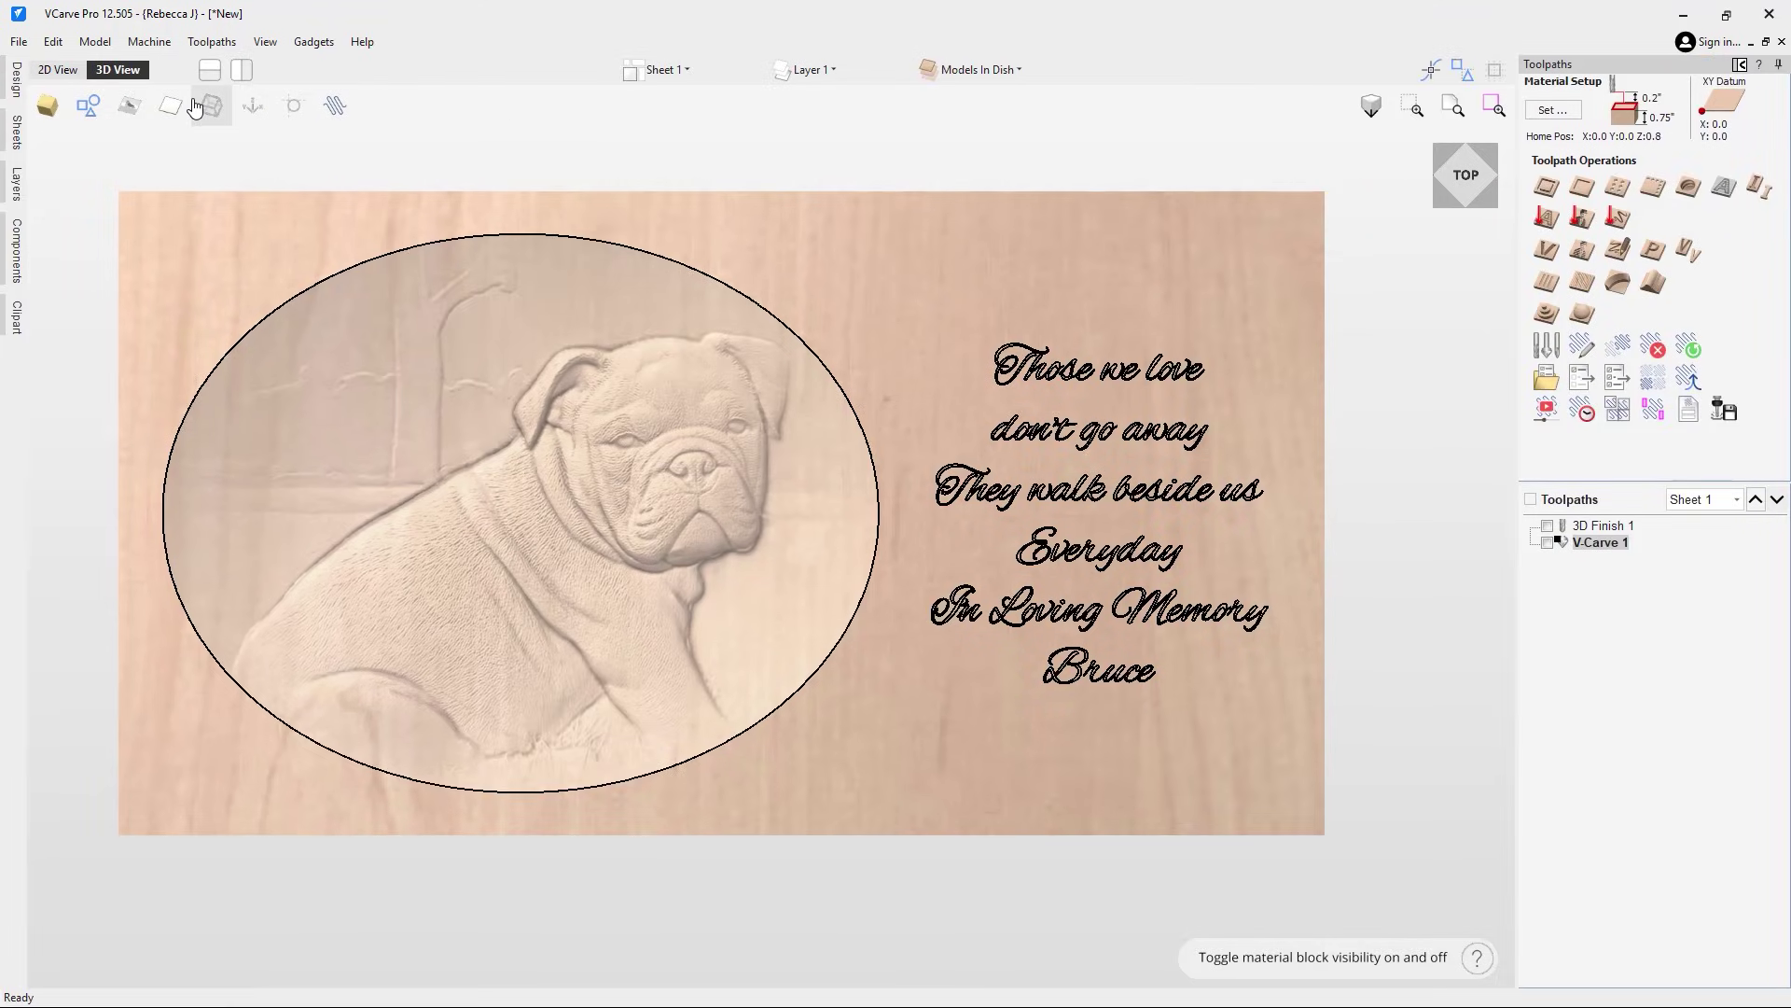
click(1696, 343)
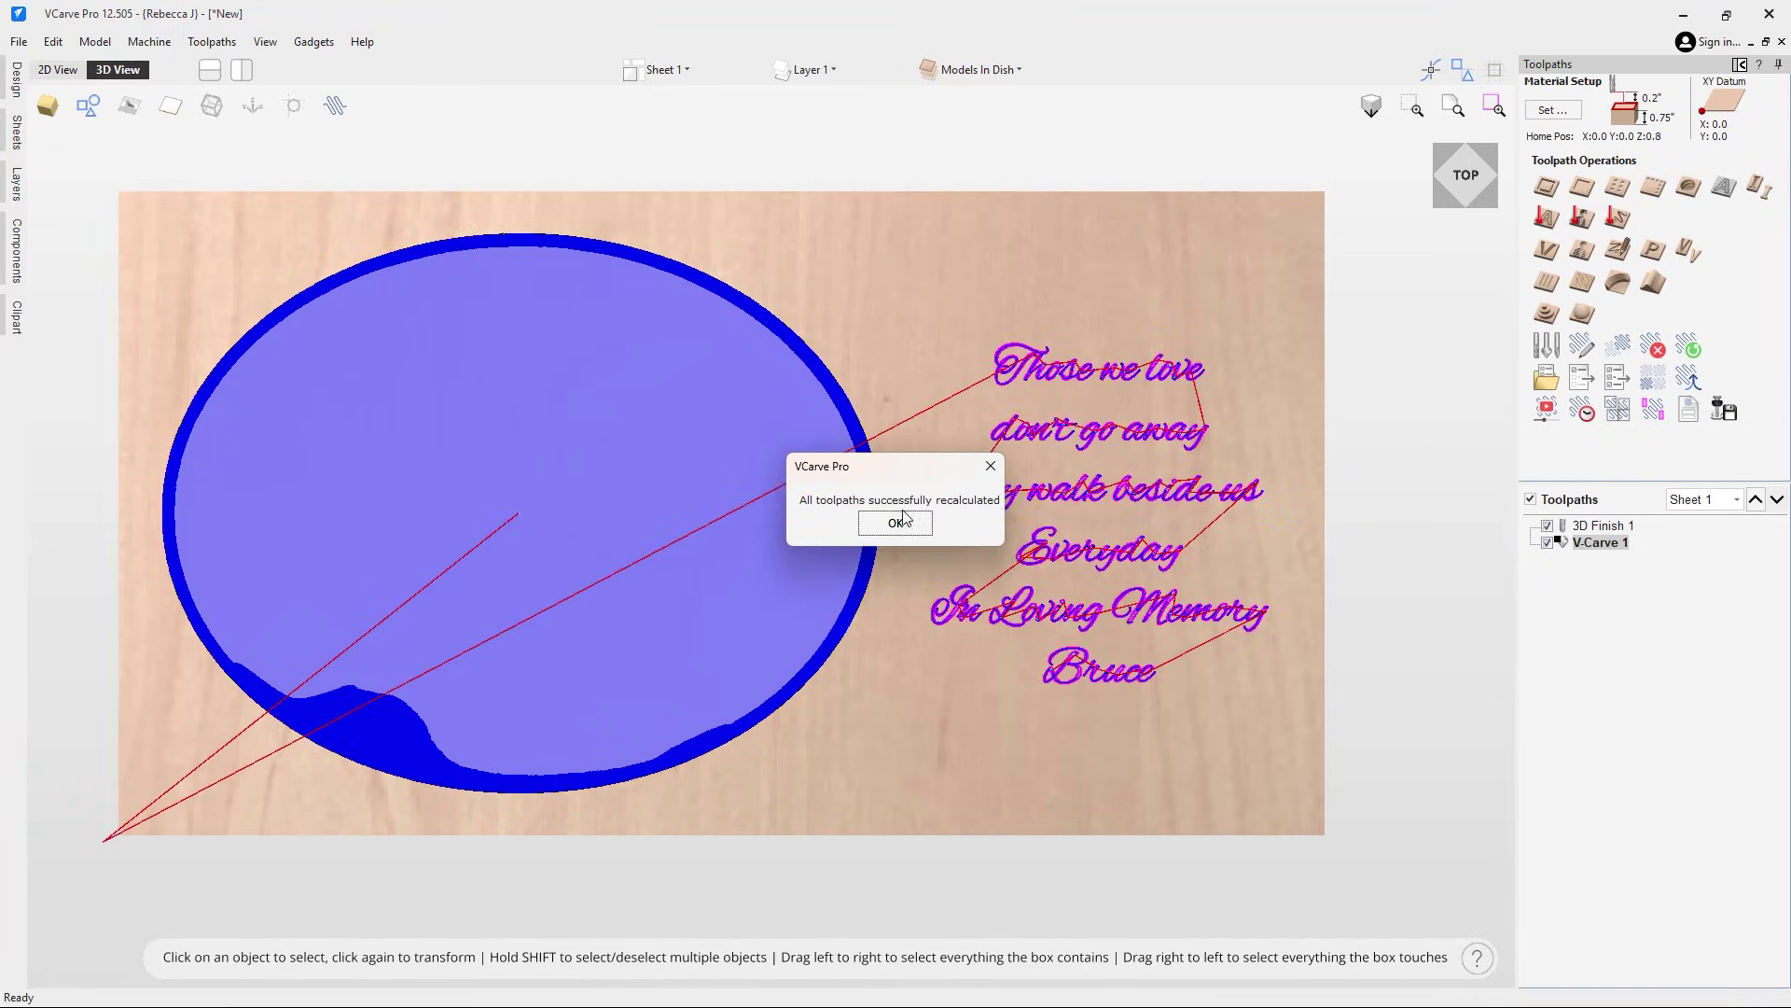
click(899, 524)
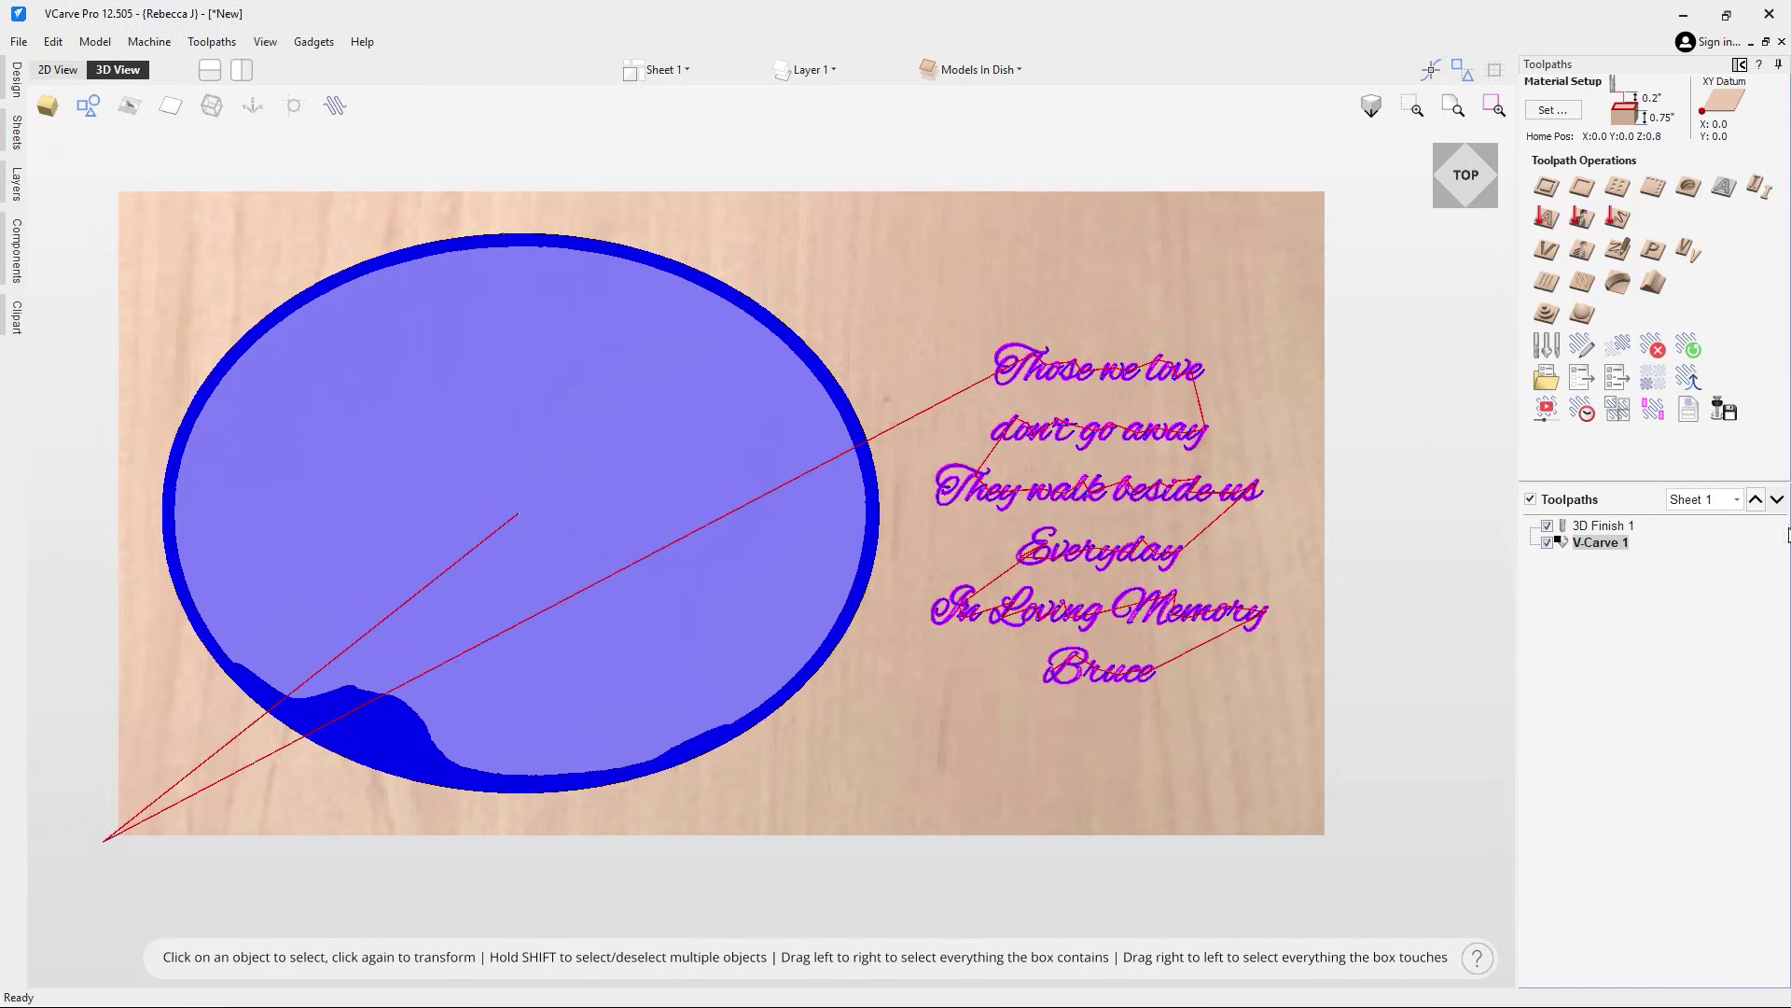
Preview the visible 3D Finish 1 and V-Carve 1 toolpaths and view the carved plaque isometrically
click(1547, 409)
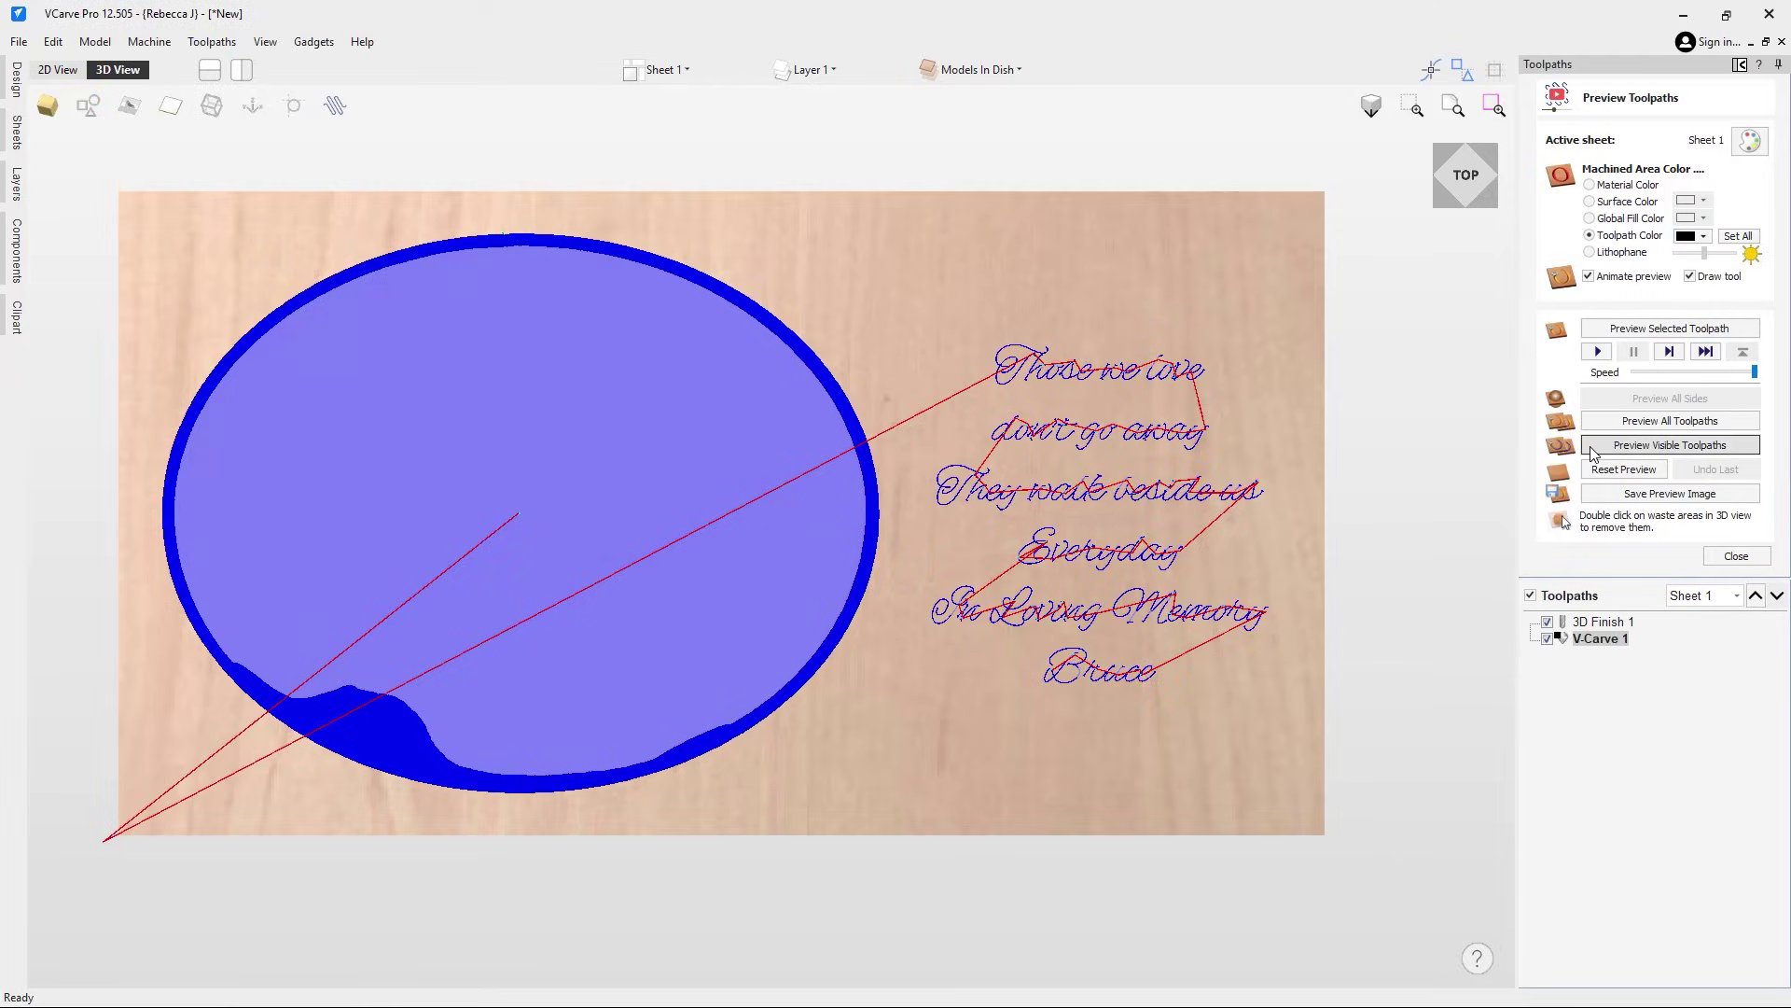
click(1679, 446)
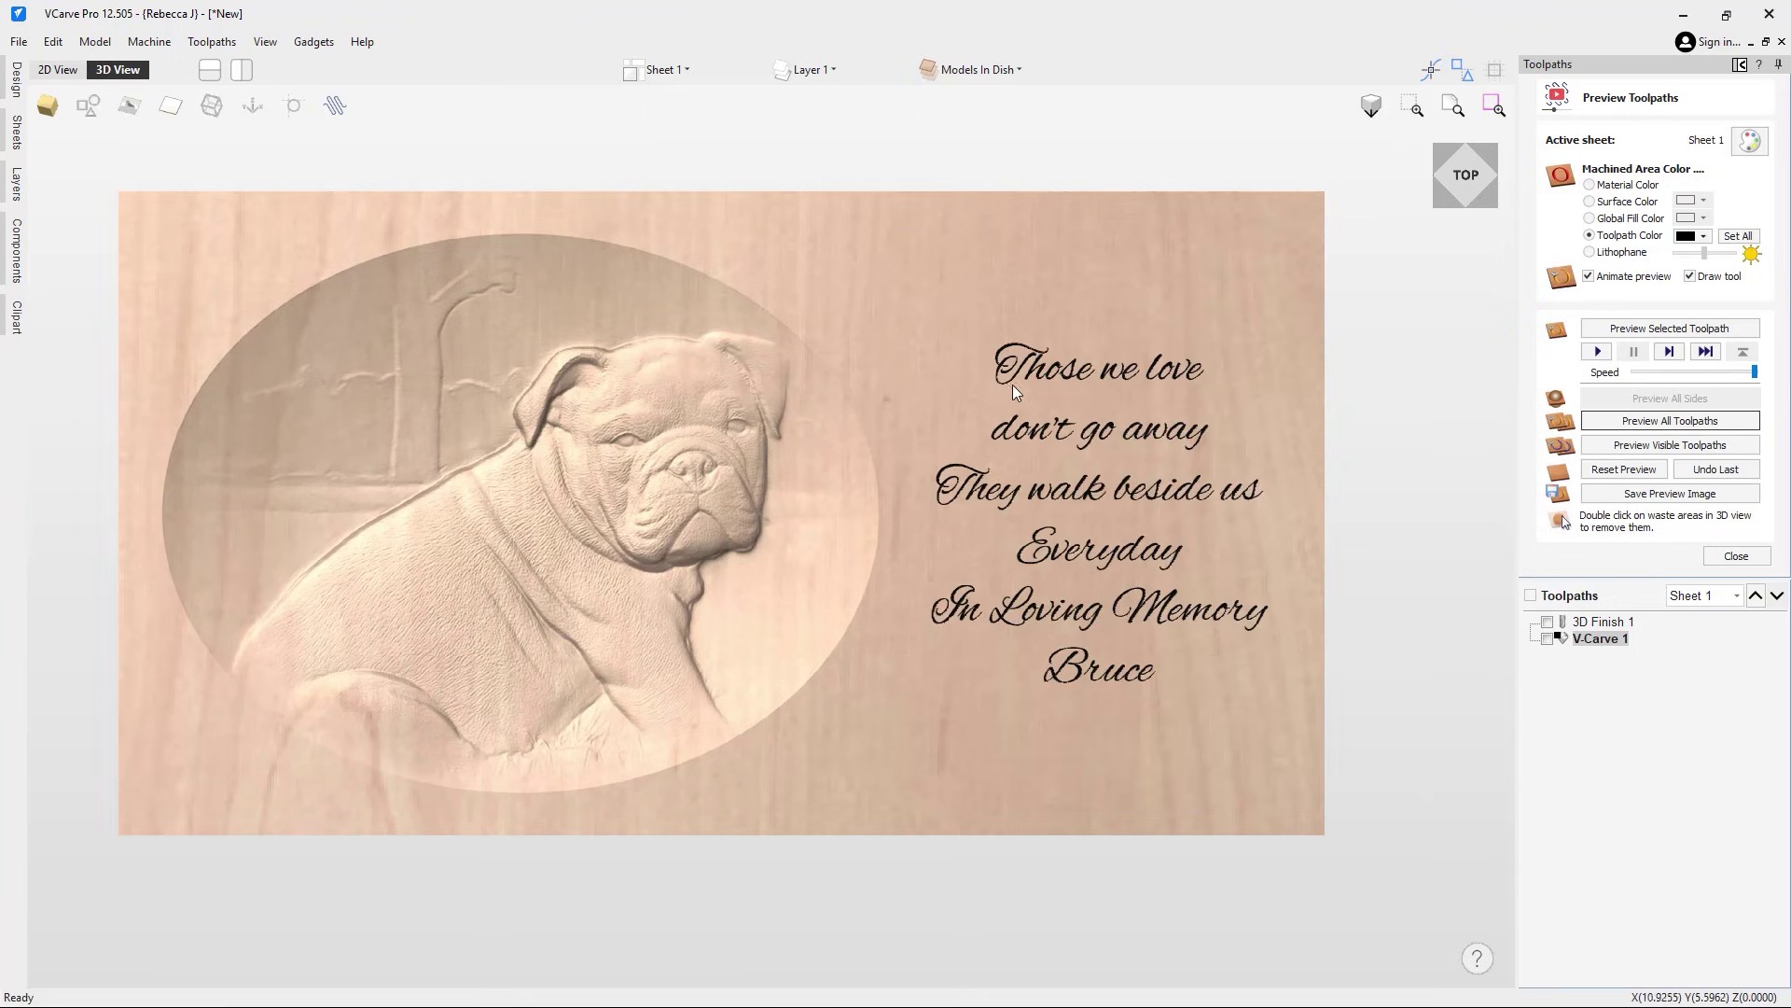
drag(810, 741, 923, 716)
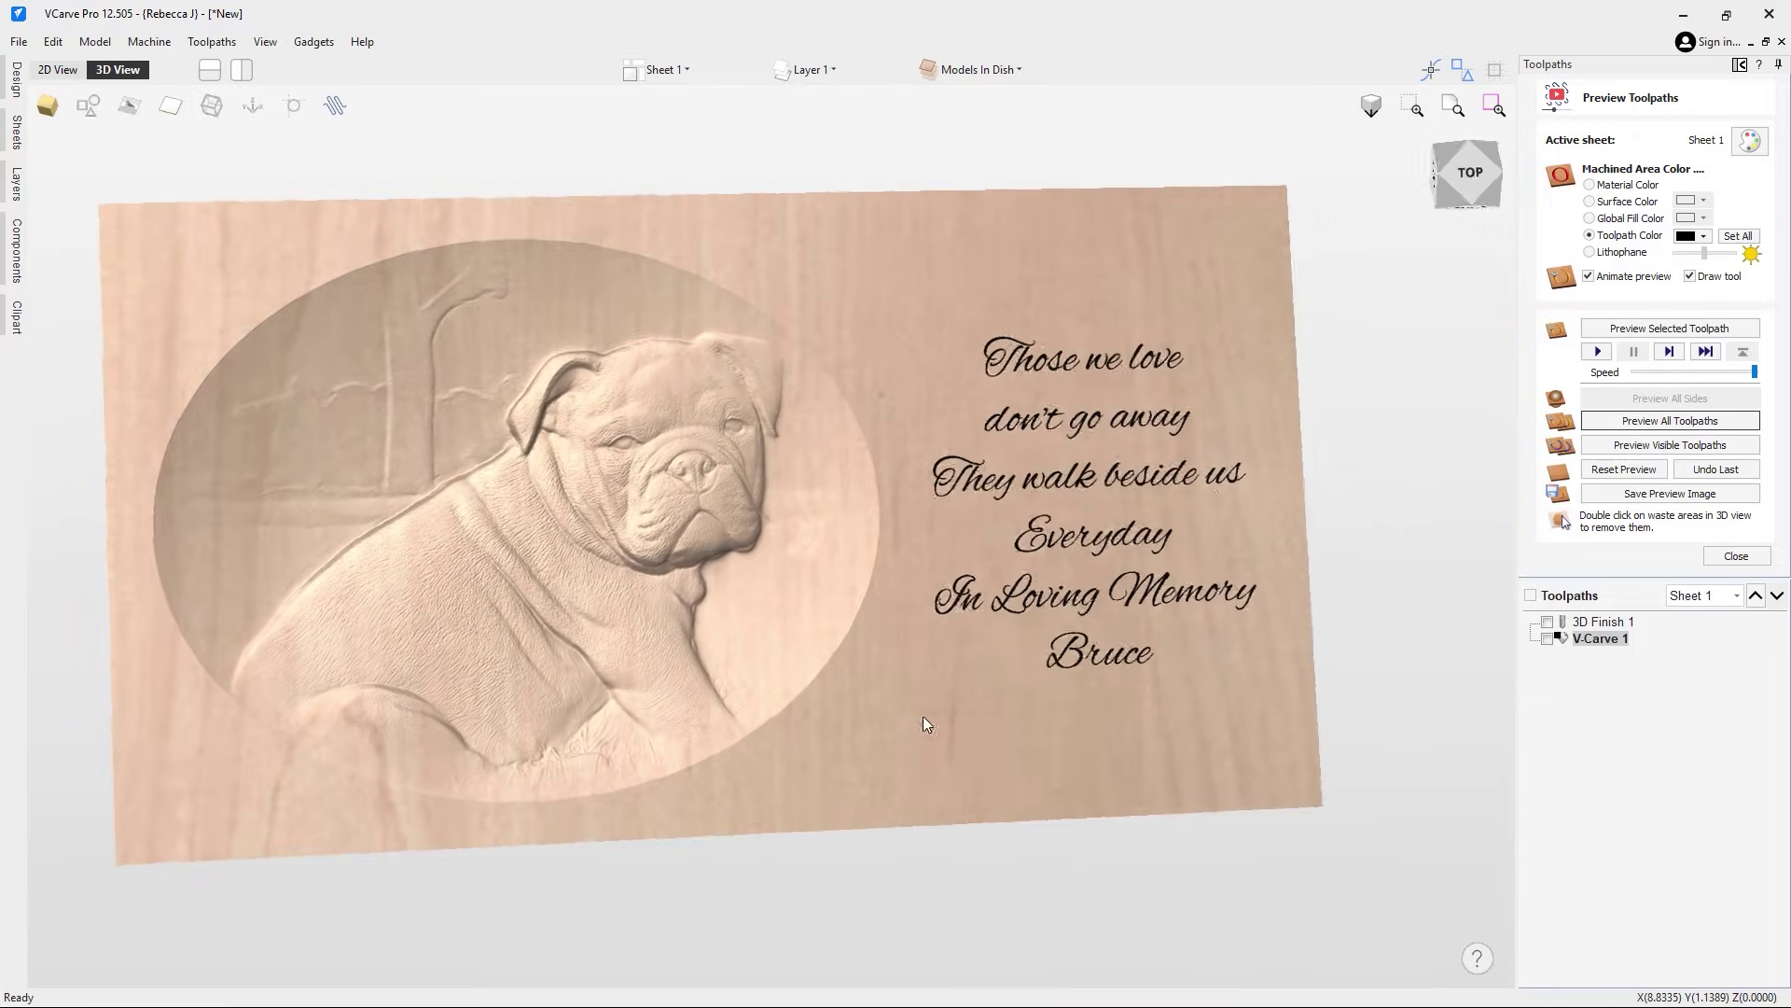
click(1440, 203)
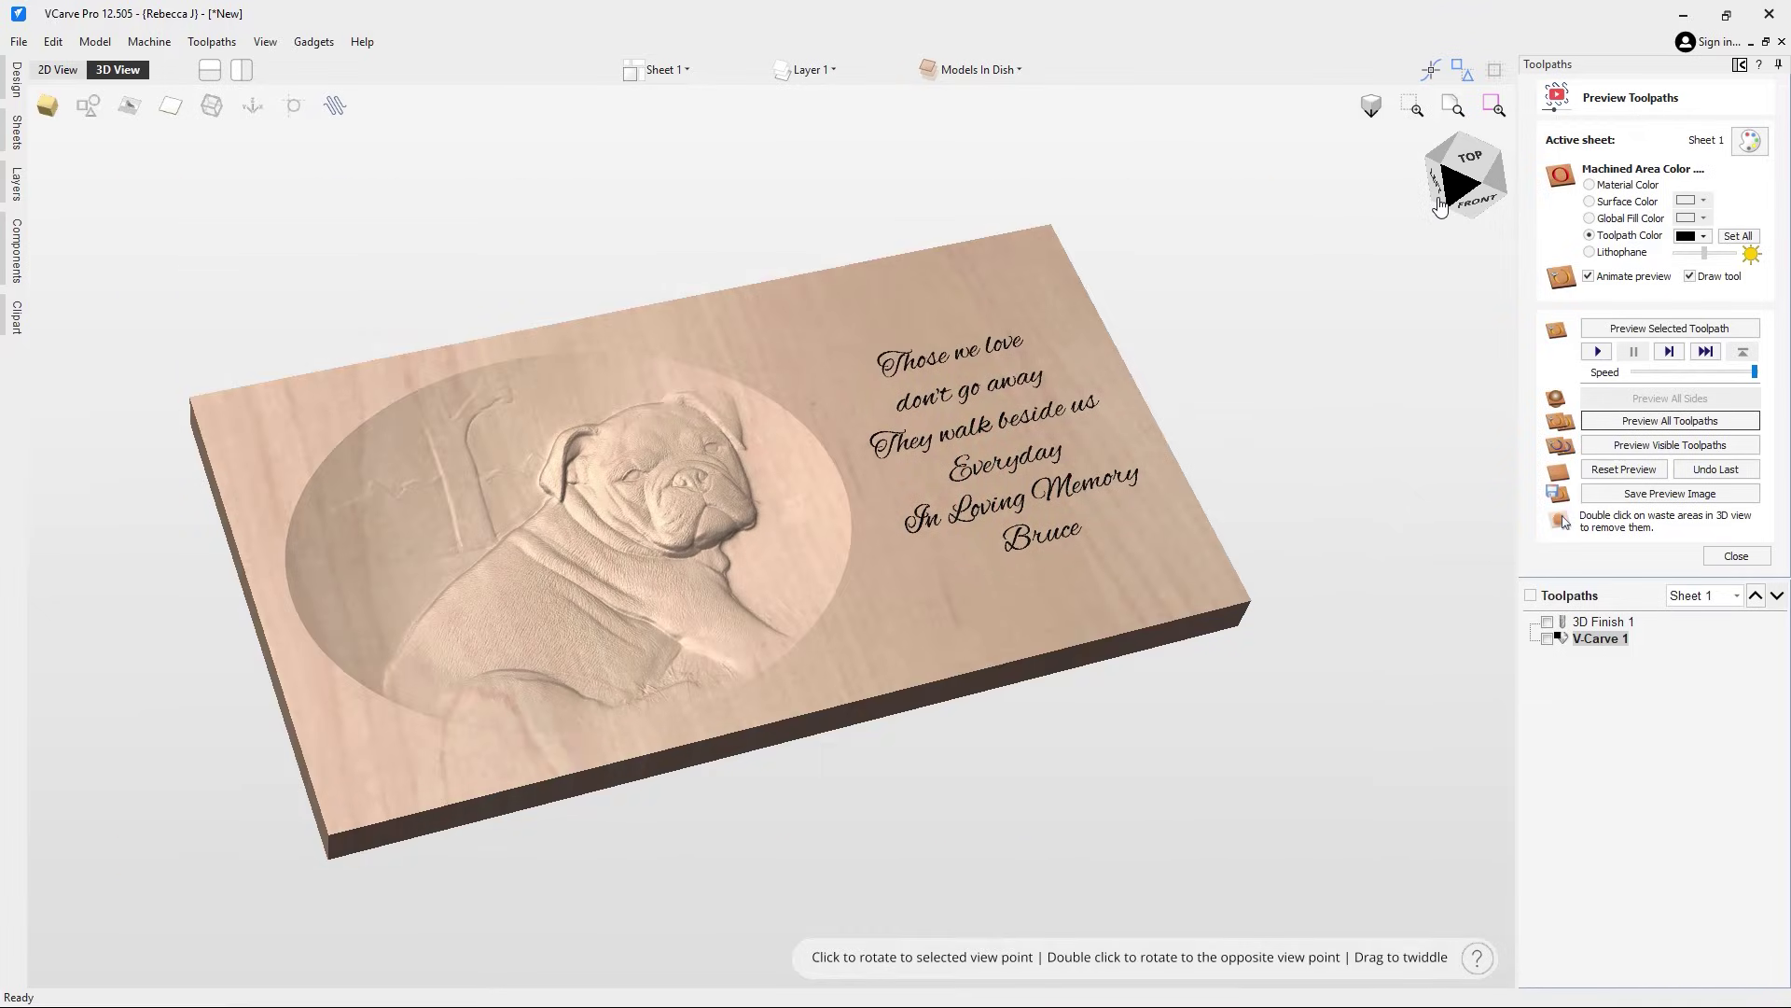